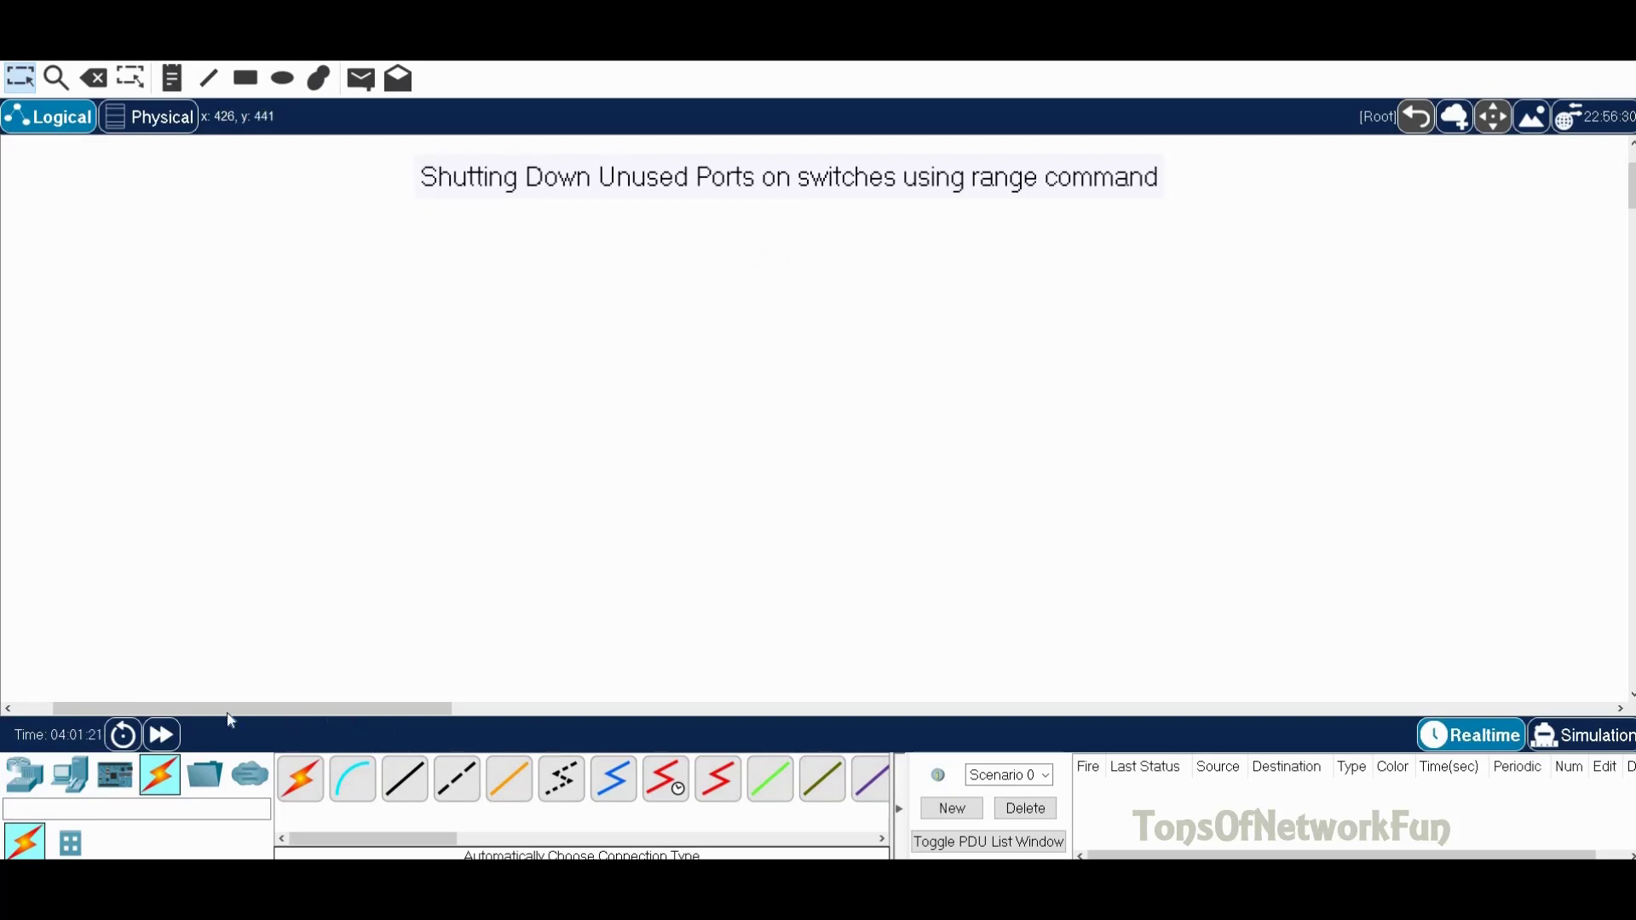
Step: Place a 2960-24TT Switch9 on the workspace and an ISR4331 Router8 above it
{"action": "left_click", "coordinate": [36, 782]}
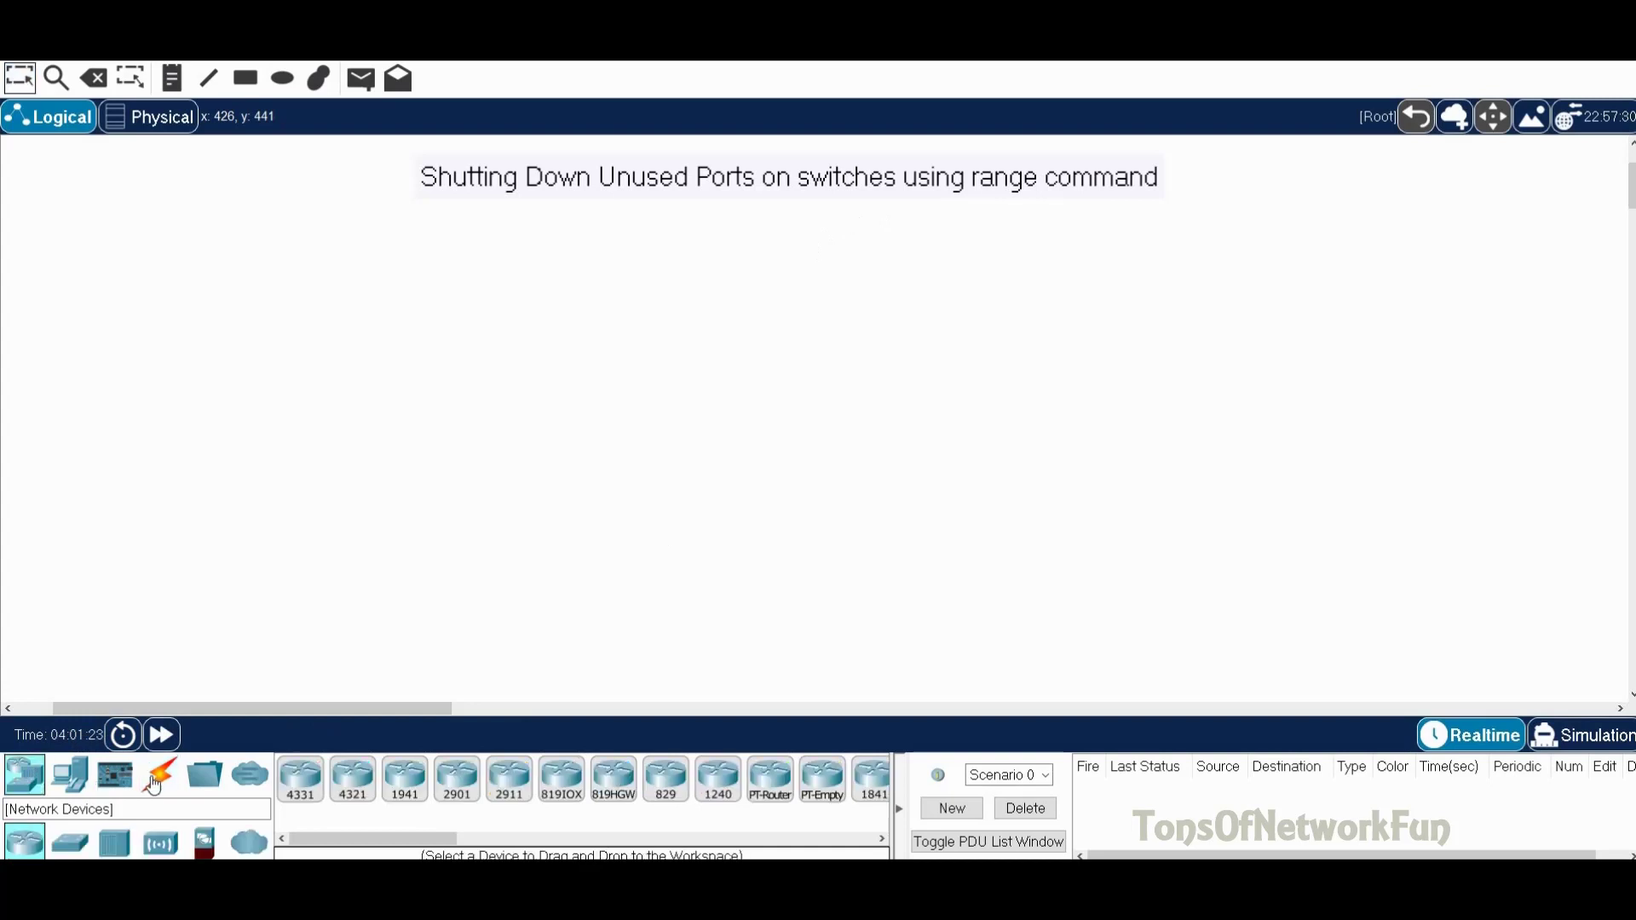
{"action": "left_click", "coordinate": [819, 490]}
{"action": "left_click", "coordinate": [288, 780]}
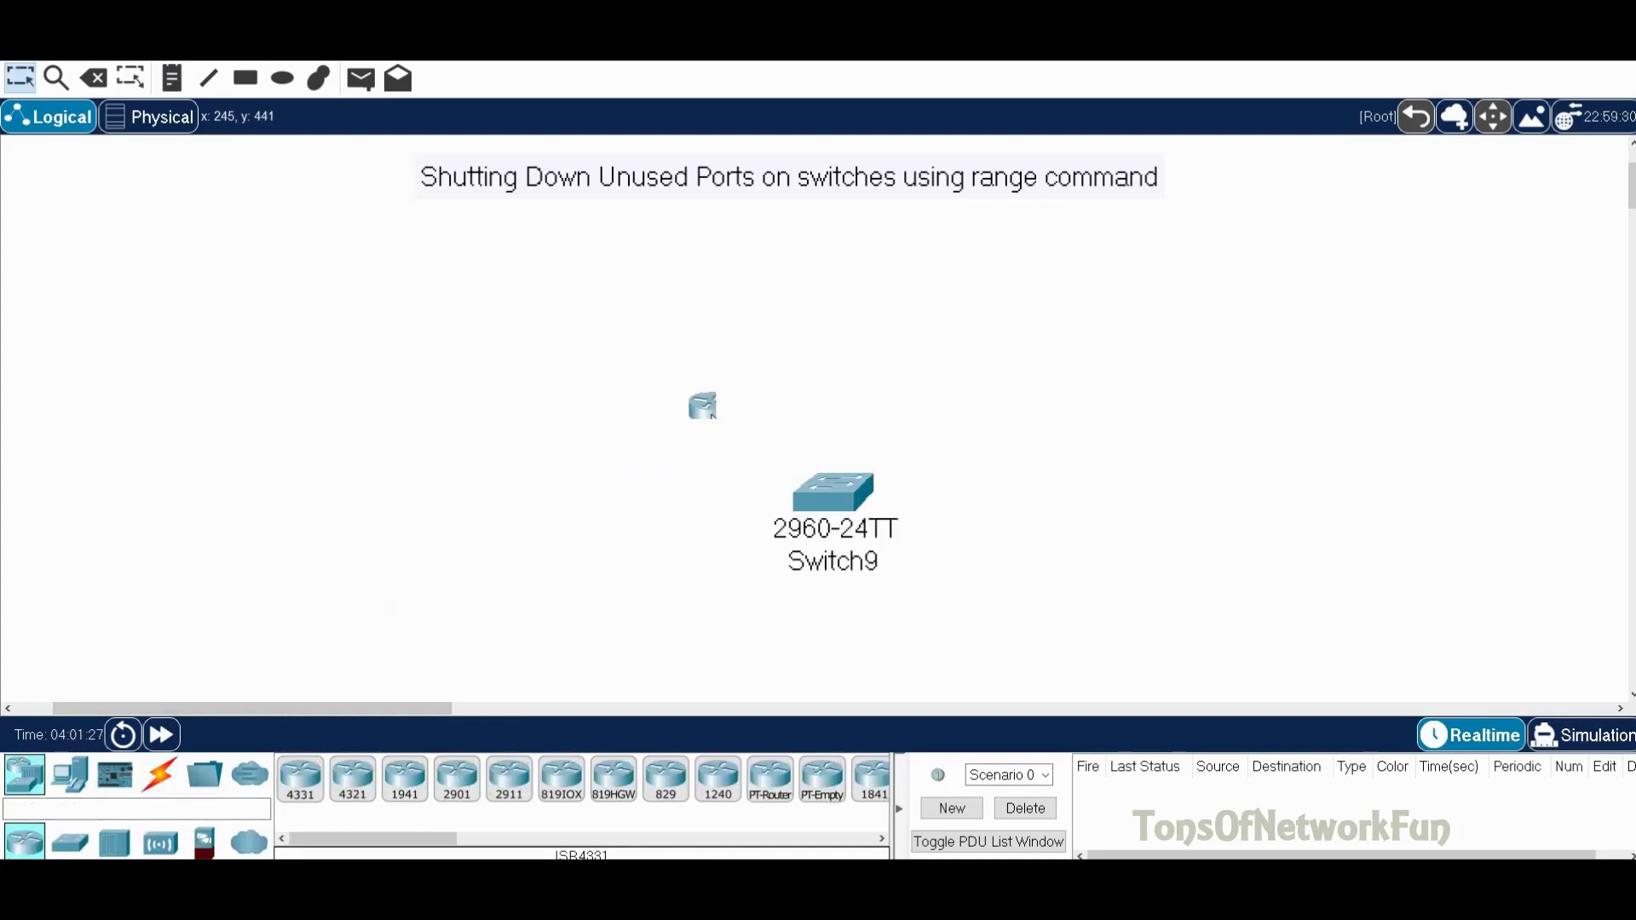
{"action": "left_click", "coordinate": [834, 322]}
{"action": "left_click_drag", "start_coordinate": [852, 320], "coordinate": [839, 303]}
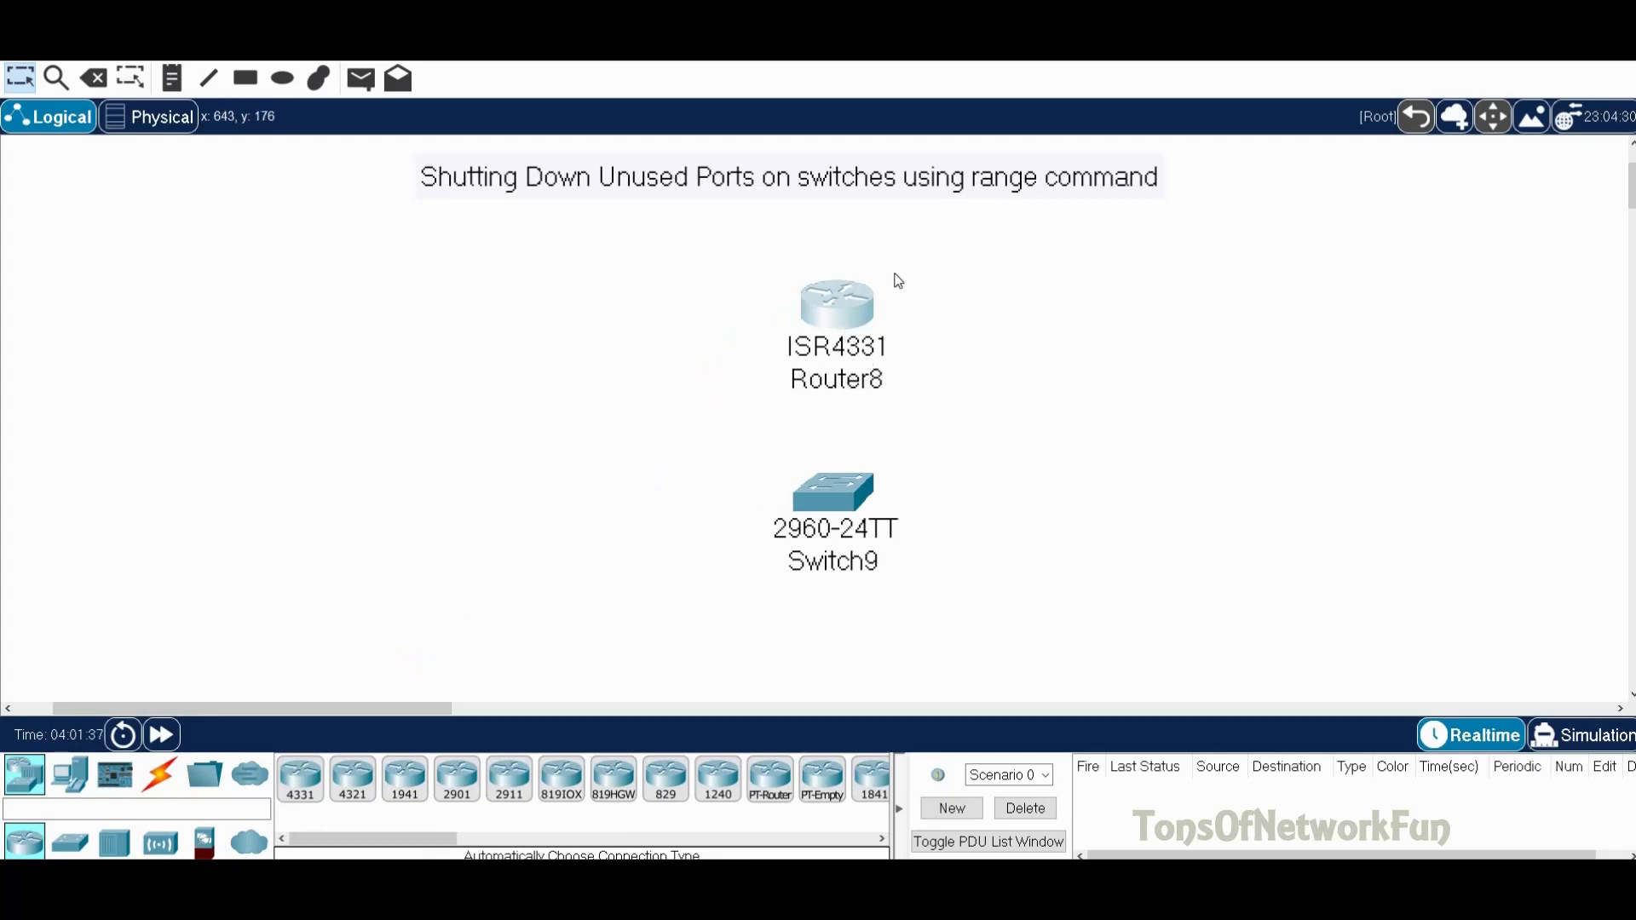
Step: Link Router8 to Switch9 with the Automatic Connection cable and raise the router slightly
{"action": "left_click", "coordinate": [158, 774]}
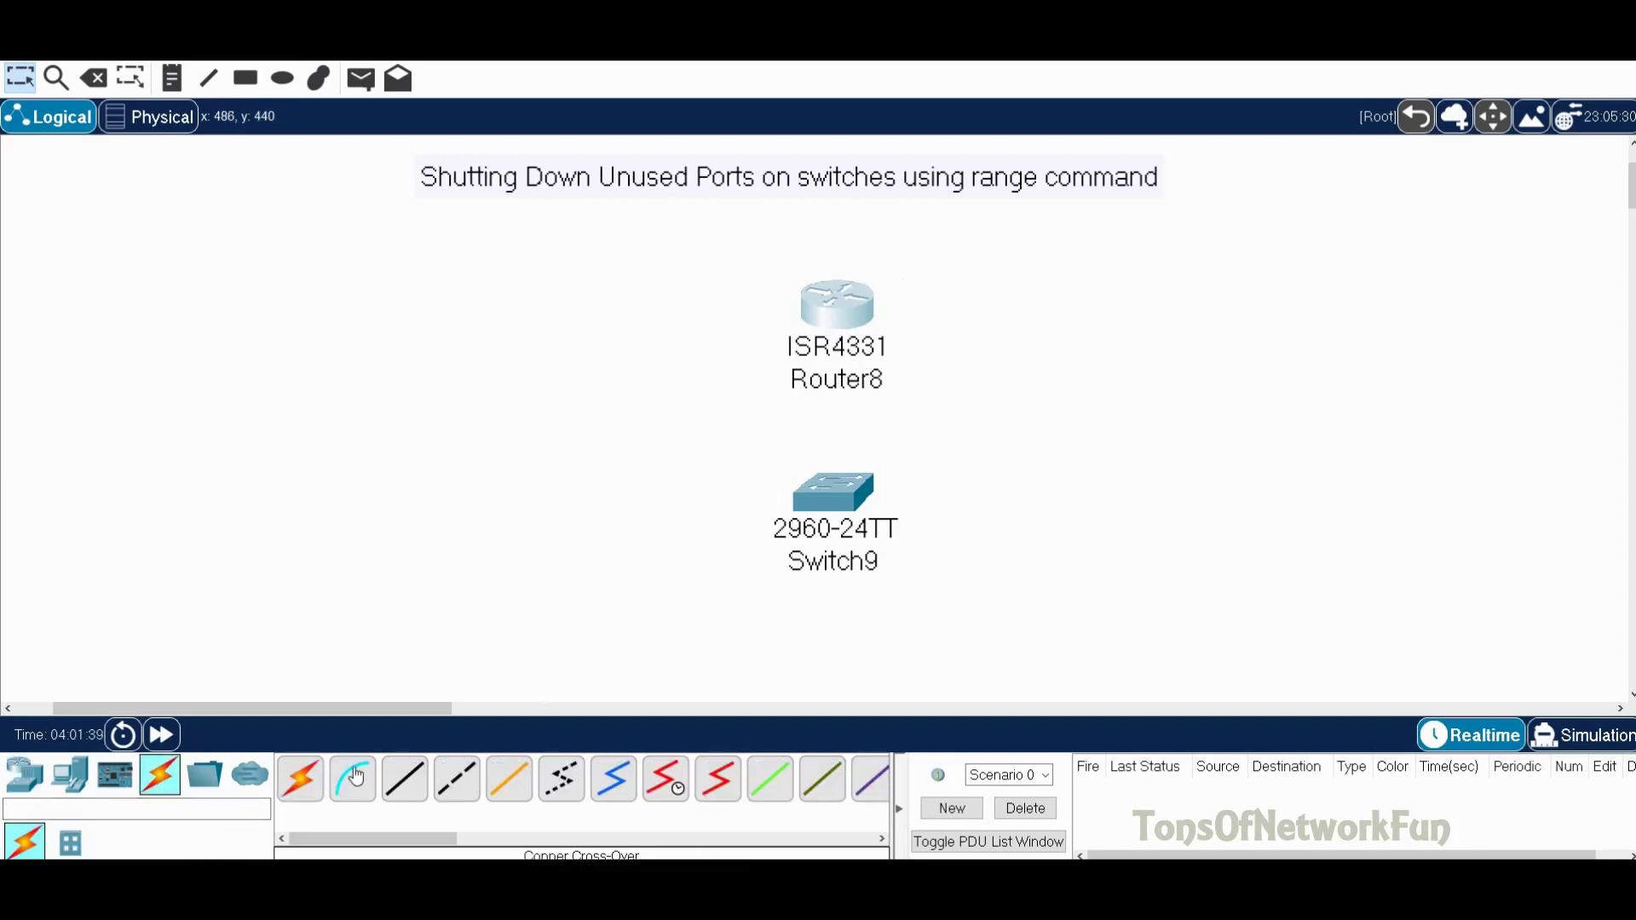
{"action": "left_click", "coordinate": [300, 782]}
{"action": "left_click", "coordinate": [844, 376]}
{"action": "left_click", "coordinate": [833, 493]}
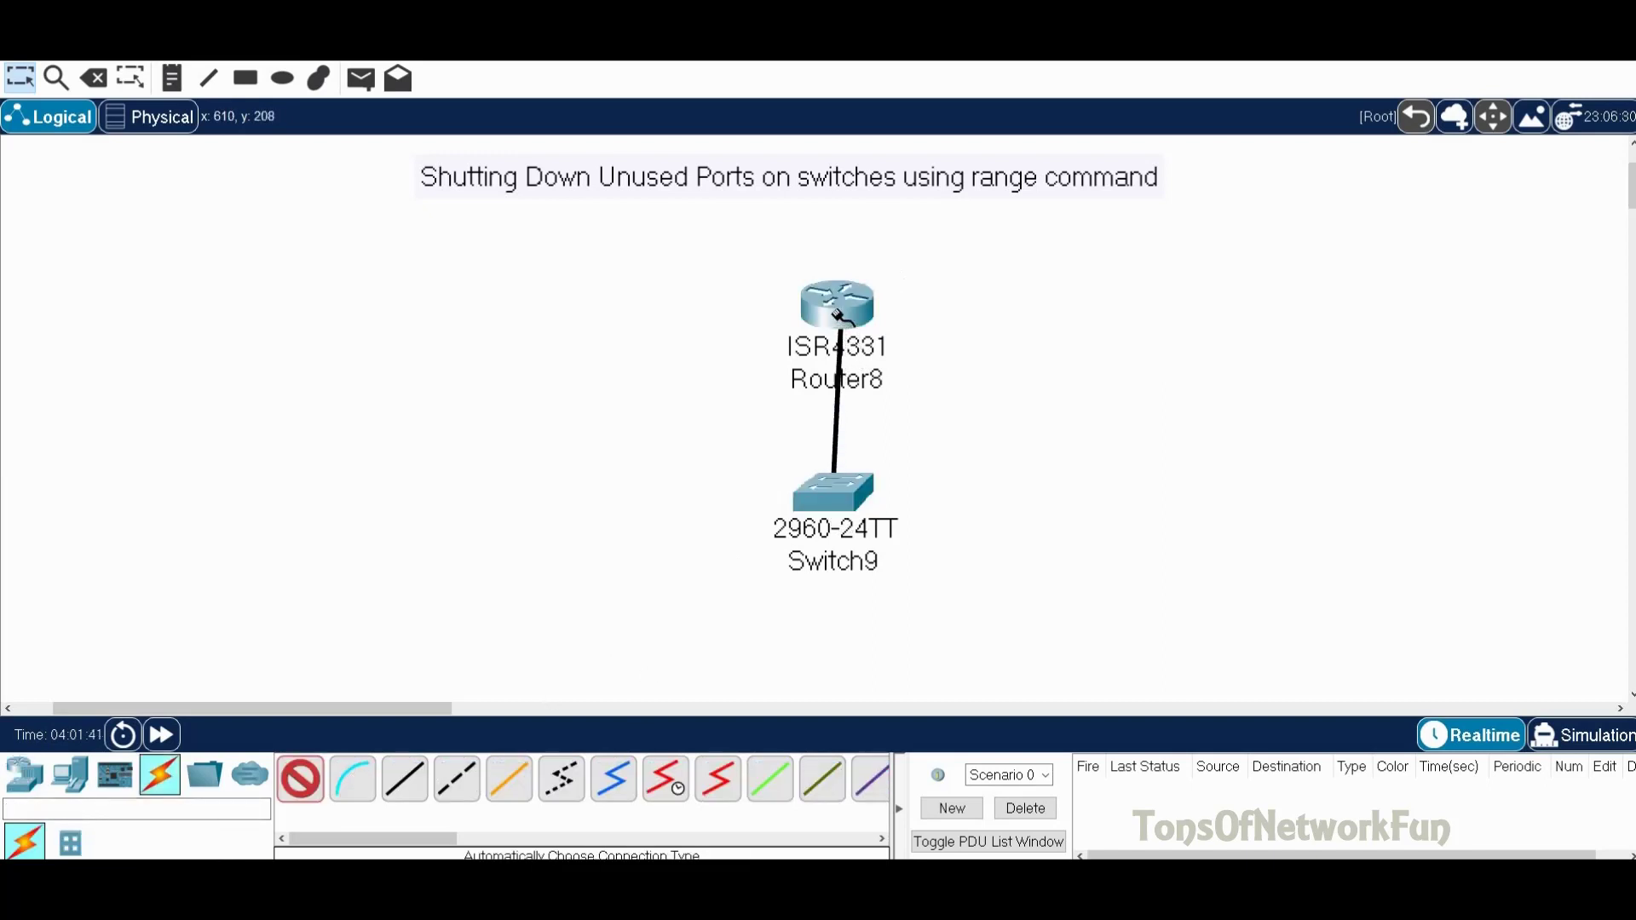
{"action": "left_click_drag", "start_coordinate": [855, 307], "coordinate": [855, 277]}
Step: Open Router8's CLI, decline the initial configuration dialog with n, and enter privileged mode
{"action": "left_click", "coordinate": [854, 277]}
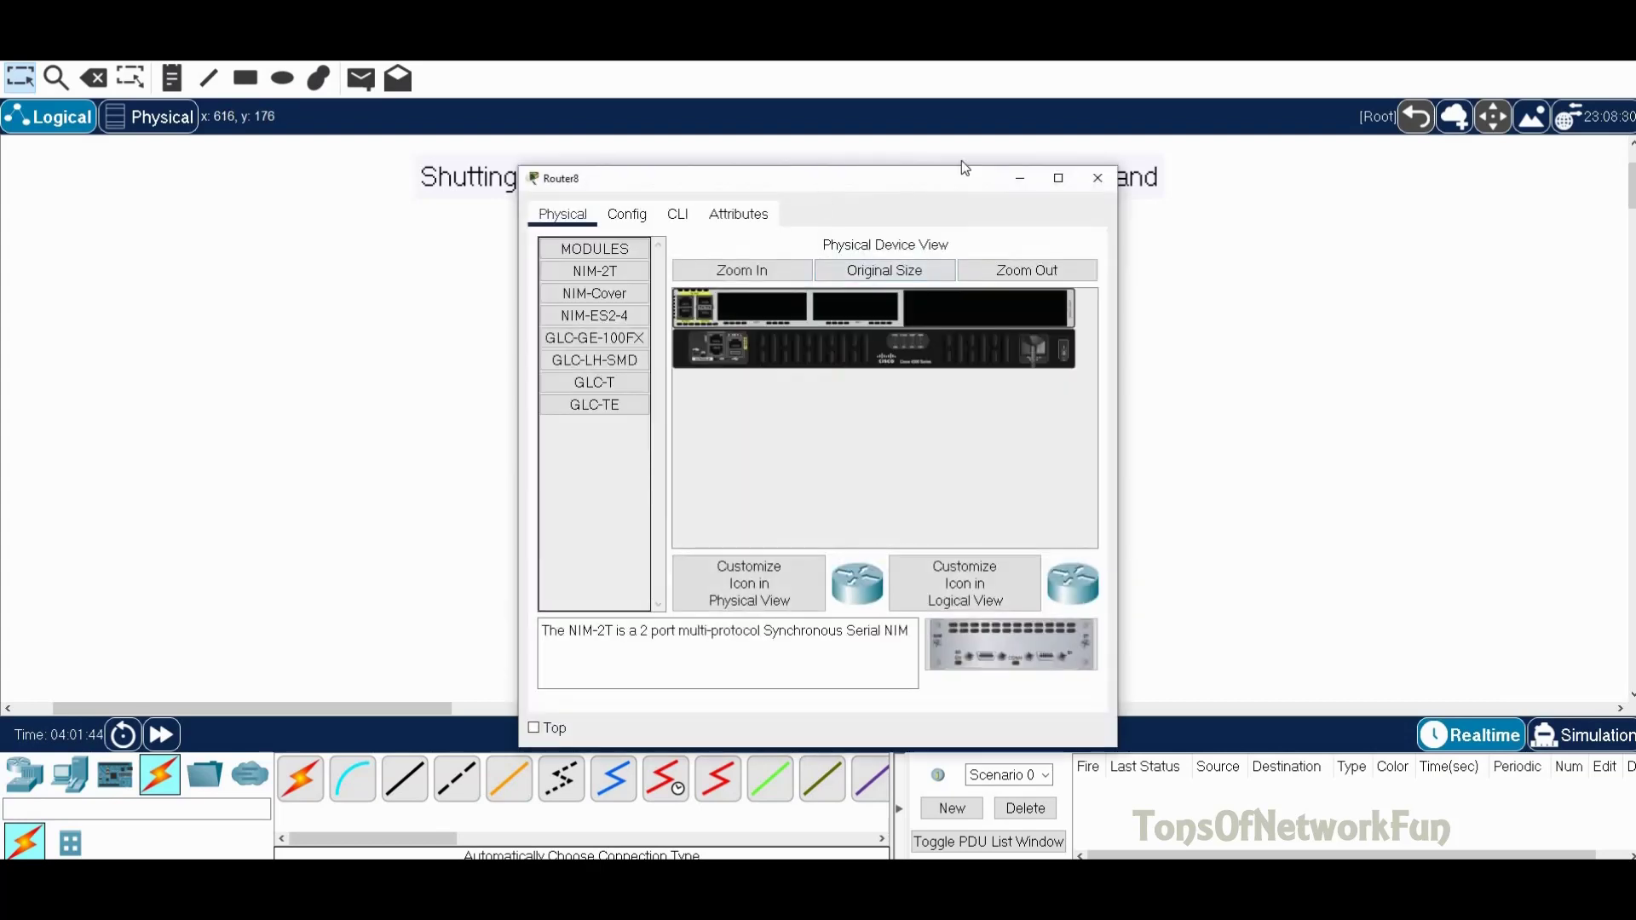
{"action": "left_click_drag", "start_coordinate": [961, 168], "coordinate": [1386, 97]}
{"action": "left_click", "coordinate": [1107, 139]}
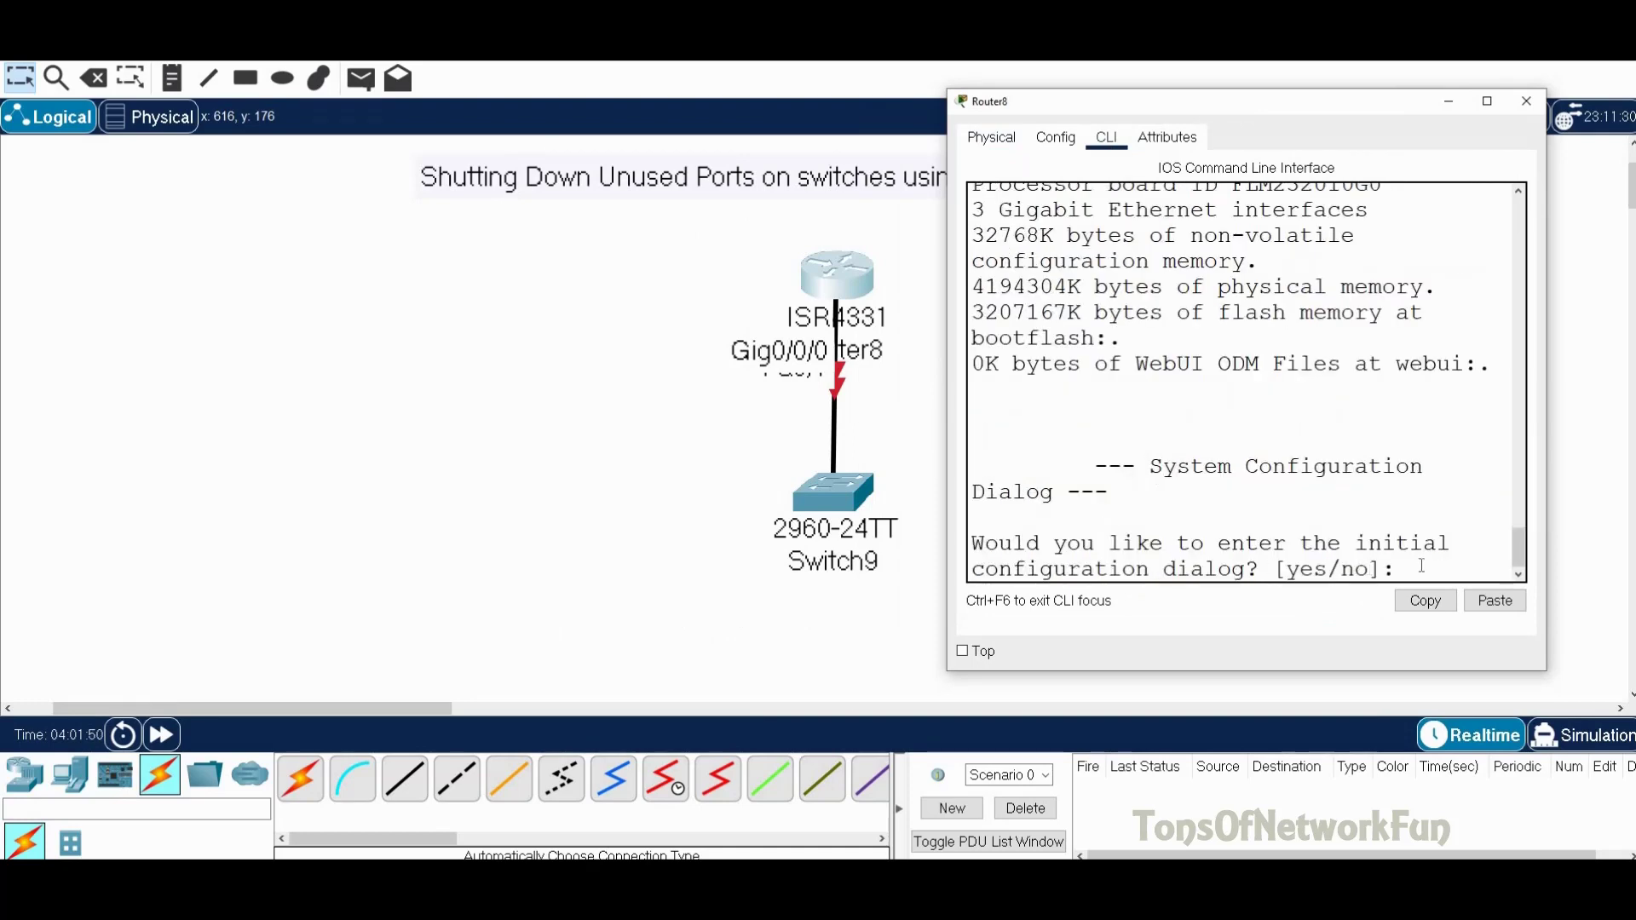
{"action": "type", "text": "n"}
{"action": "key", "text": "Return"}
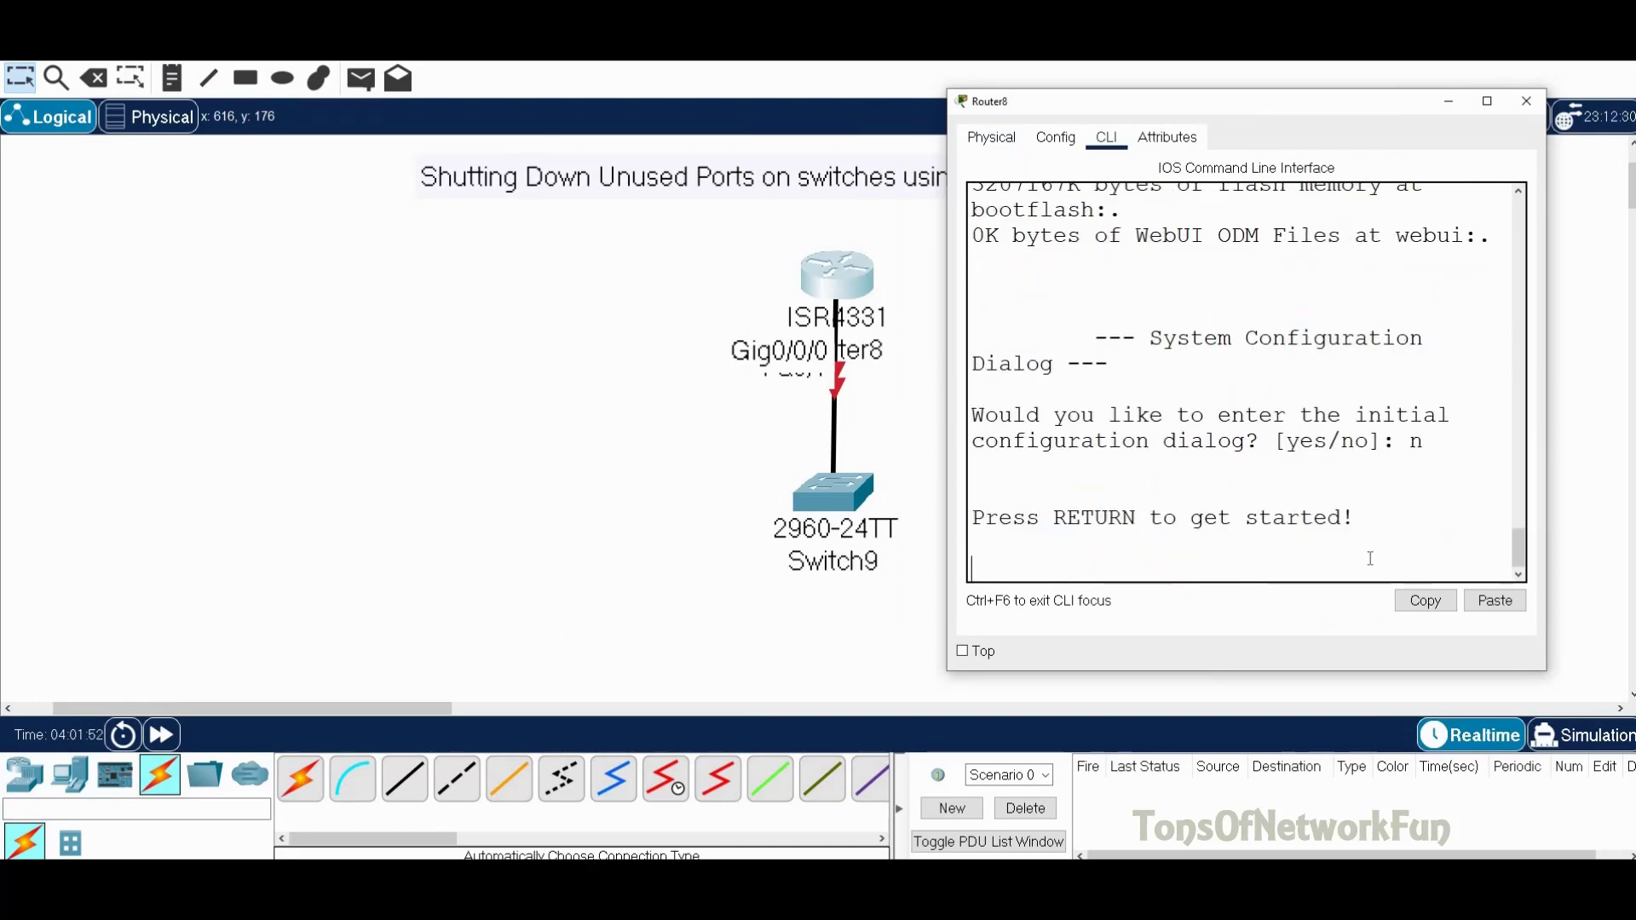
{"action": "key", "text": "Return"}
{"action": "type", "text": "en"}
{"action": "key", "text": "Return"}
Step: Page through Router8's running config, highlighting shutdown under GigabitEthernet0/0/0, 0/0/1 and 0/0/2
{"action": "type", "text": "sh run"}
{"action": "key", "text": "Return"}
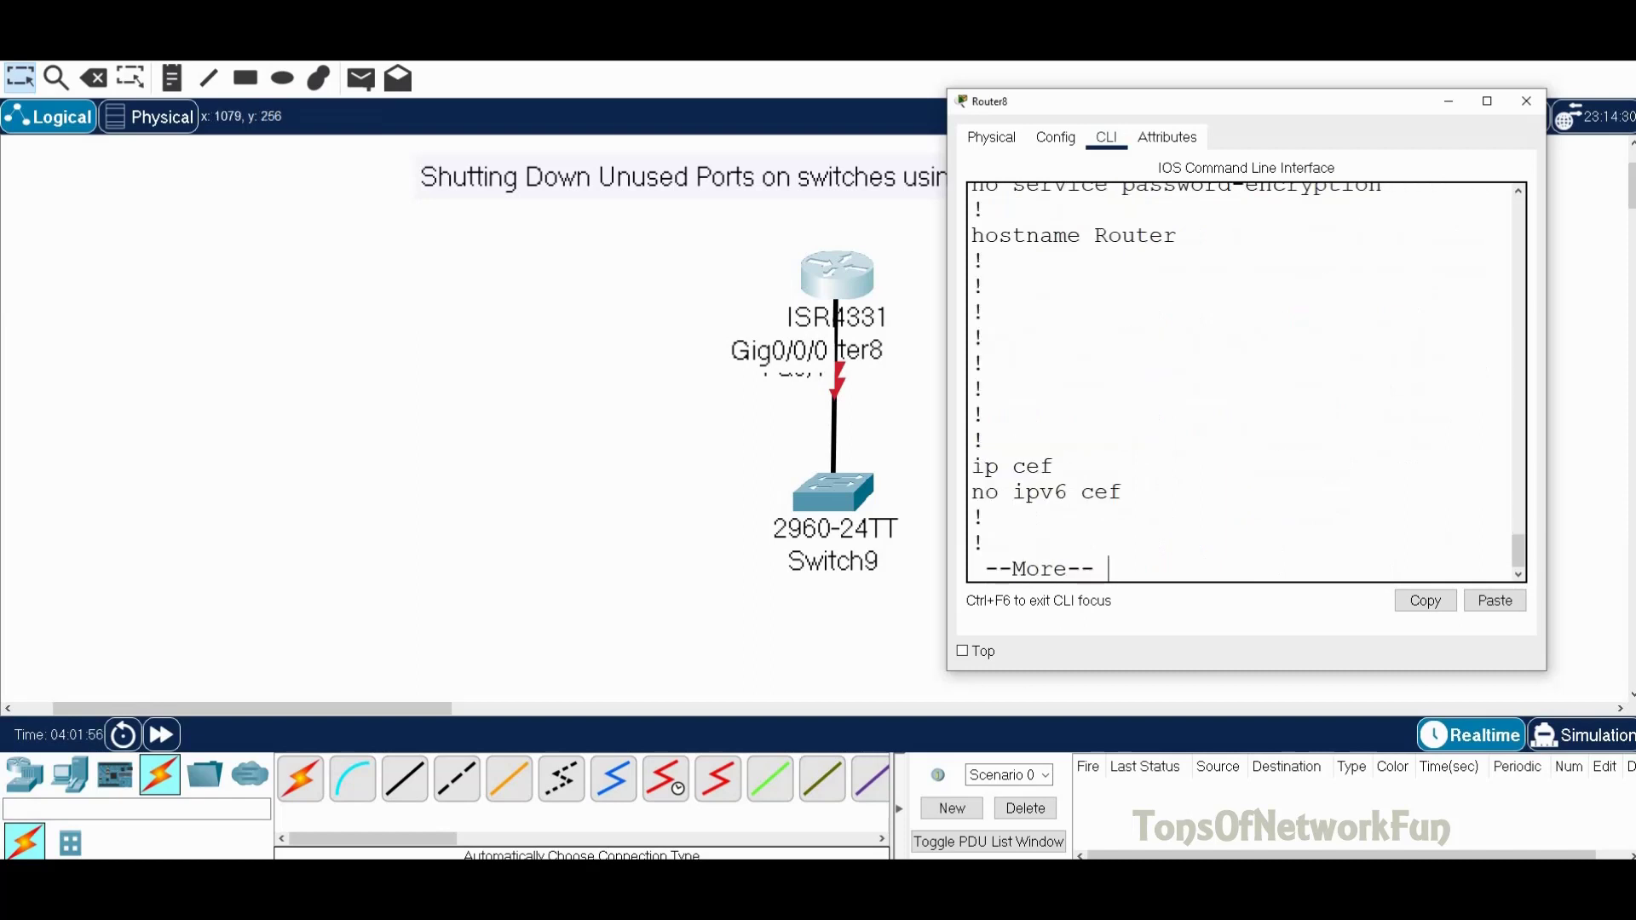
{"action": "key", "text": "Return"}
{"action": "key", "text": "Return"}
{"action": "key", "text": "Return"}
{"action": "key", "text": "Return"}
{"action": "key", "text": "Return"}
{"action": "key", "text": "Return"}
{"action": "key", "text": "Return"}
{"action": "key", "text": "Return"}
{"action": "key", "text": "Return"}
{"action": "key", "text": "Return"}
{"action": "key", "text": "Return"}
{"action": "key", "text": "Return"}
{"action": "key", "text": "Return"}
{"action": "key", "text": "Return"}
{"action": "key", "text": "Return"}
{"action": "key", "text": "Return"}
{"action": "key", "text": "Return"}
{"action": "key", "text": "Return"}
{"action": "key", "text": "Return"}
{"action": "key", "text": "Return"}
{"action": "key", "text": "Return"}
{"action": "key", "text": "Return"}
{"action": "key", "text": "Return"}
{"action": "key", "text": "Return"}
{"action": "key", "text": "Return"}
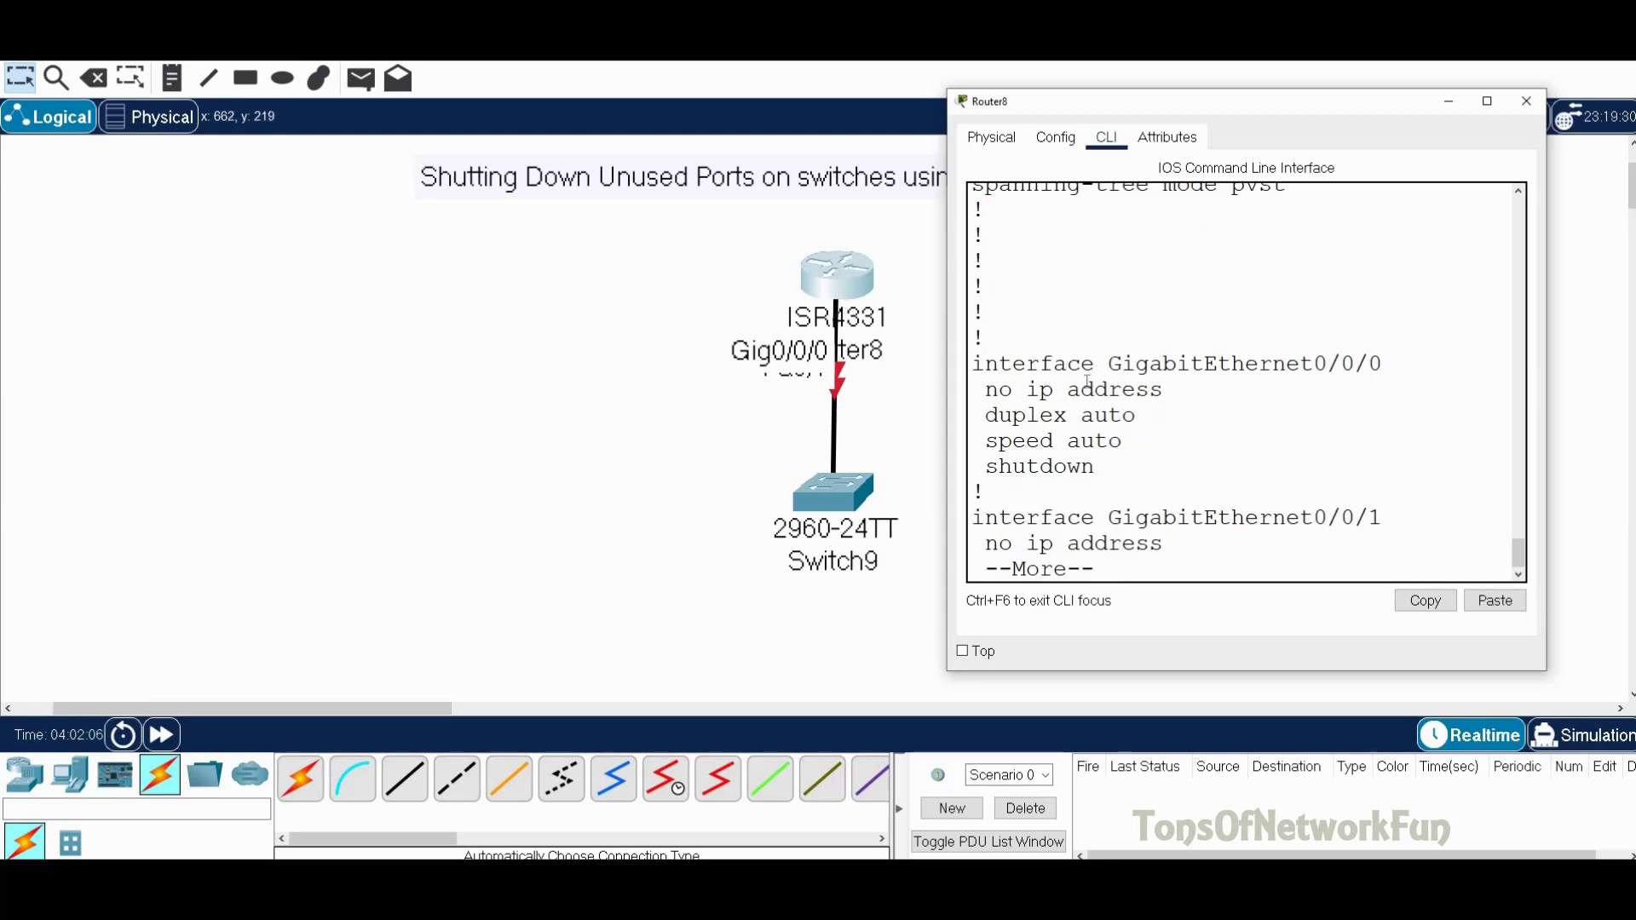
{"action": "left_click_drag", "start_coordinate": [1098, 469], "coordinate": [986, 467]}
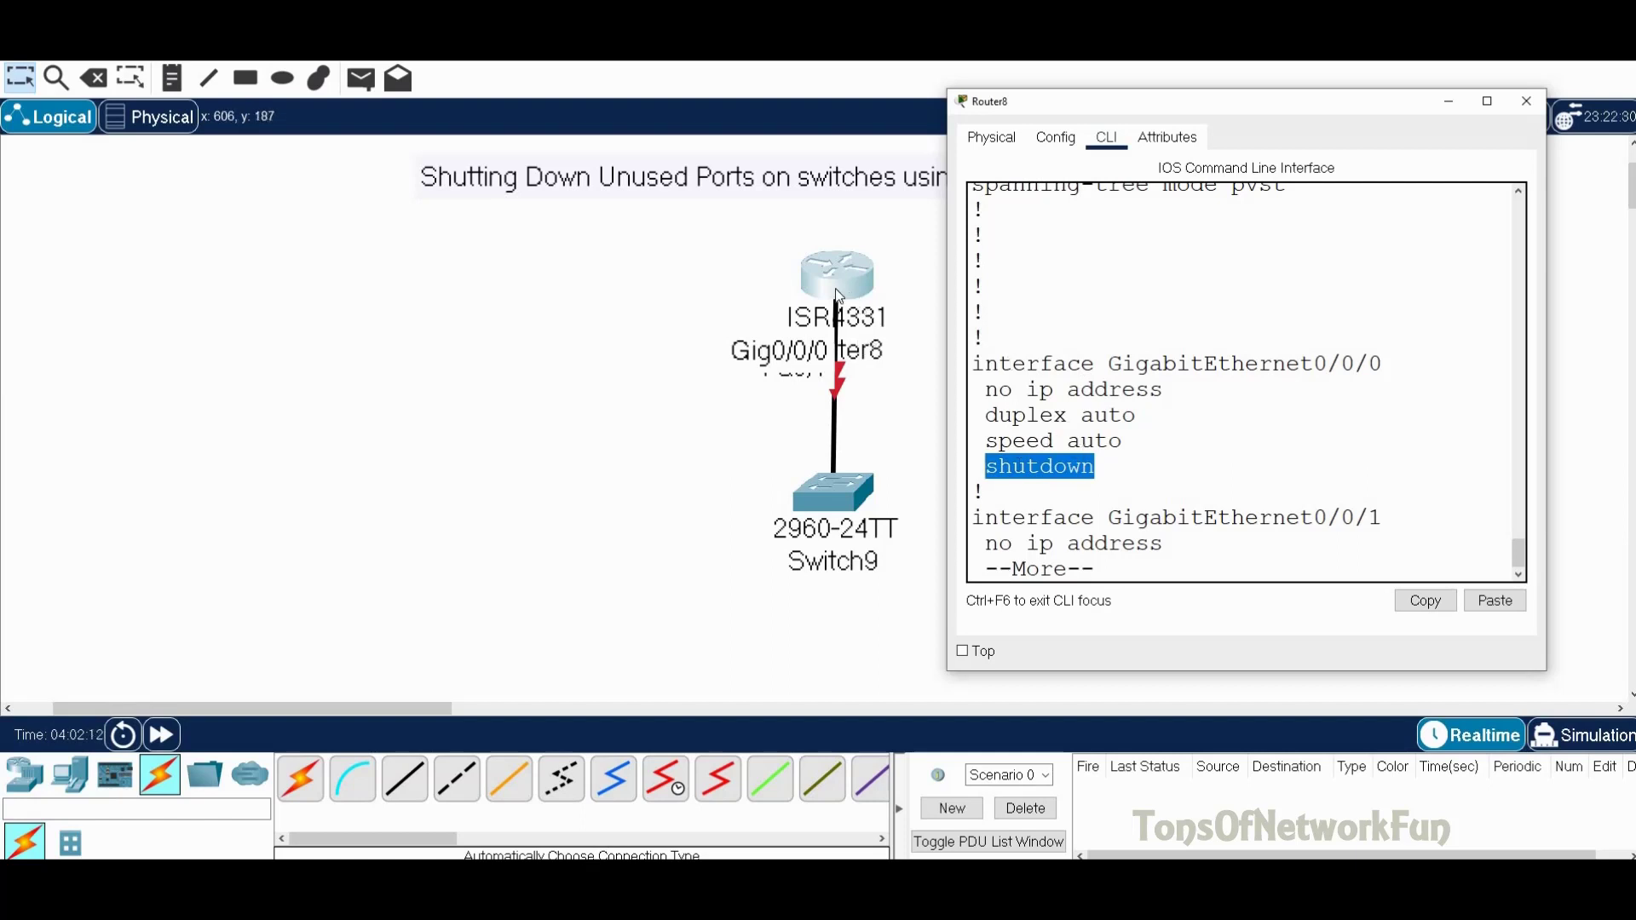
{"action": "left_click", "coordinate": [1159, 572]}
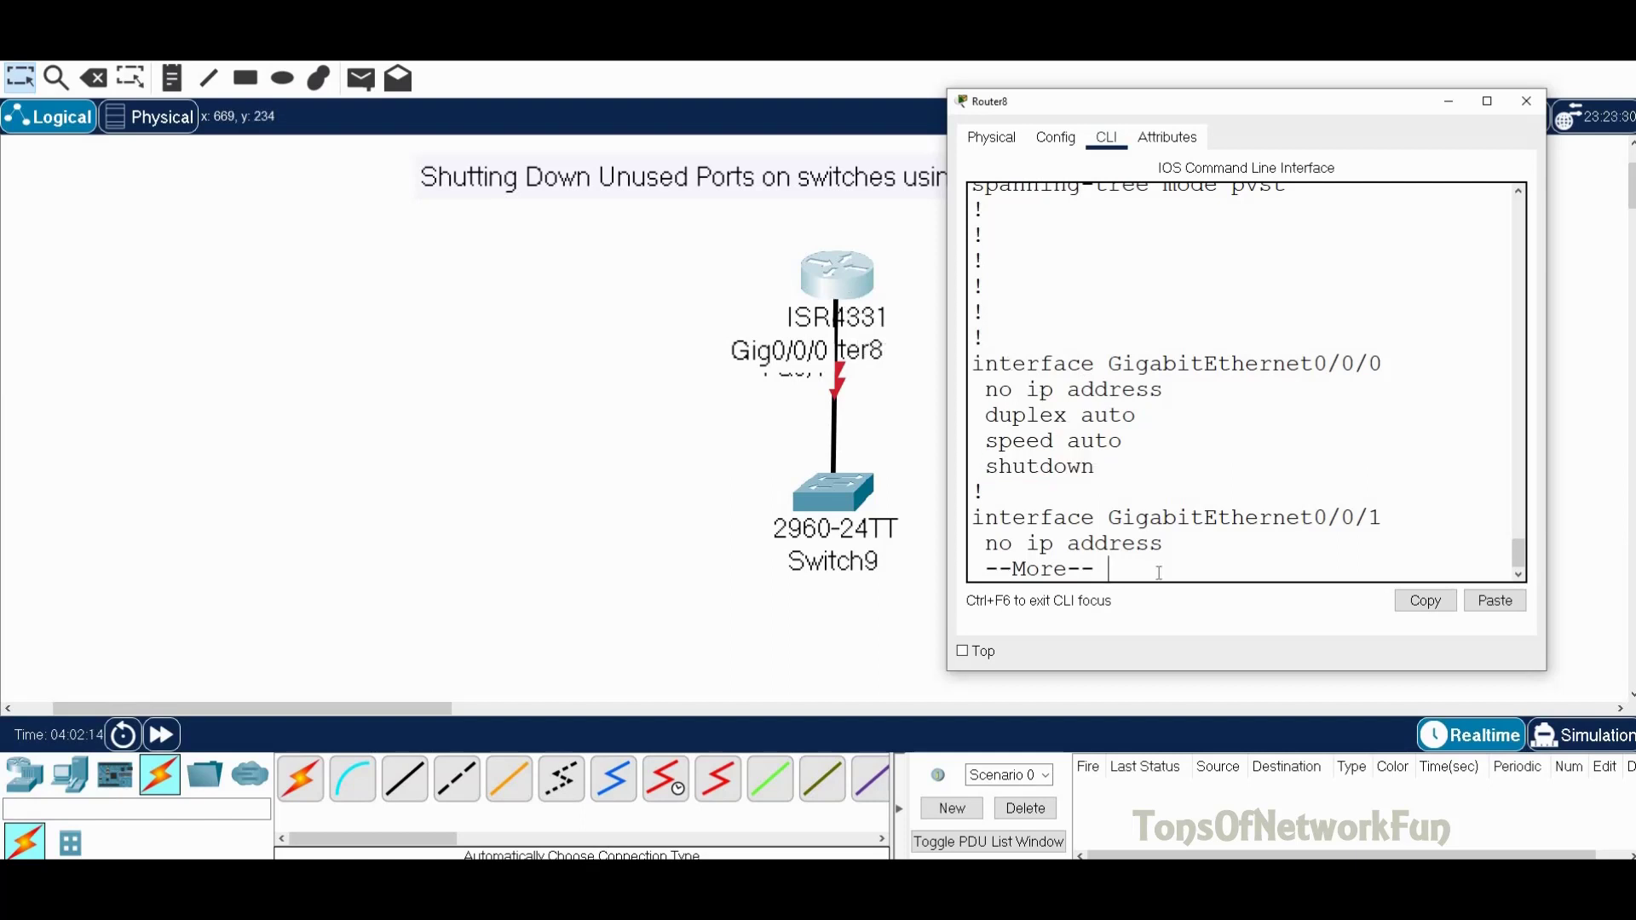
{"action": "key", "text": "Return"}
{"action": "key", "text": "Return"}
{"action": "key", "text": "Return"}
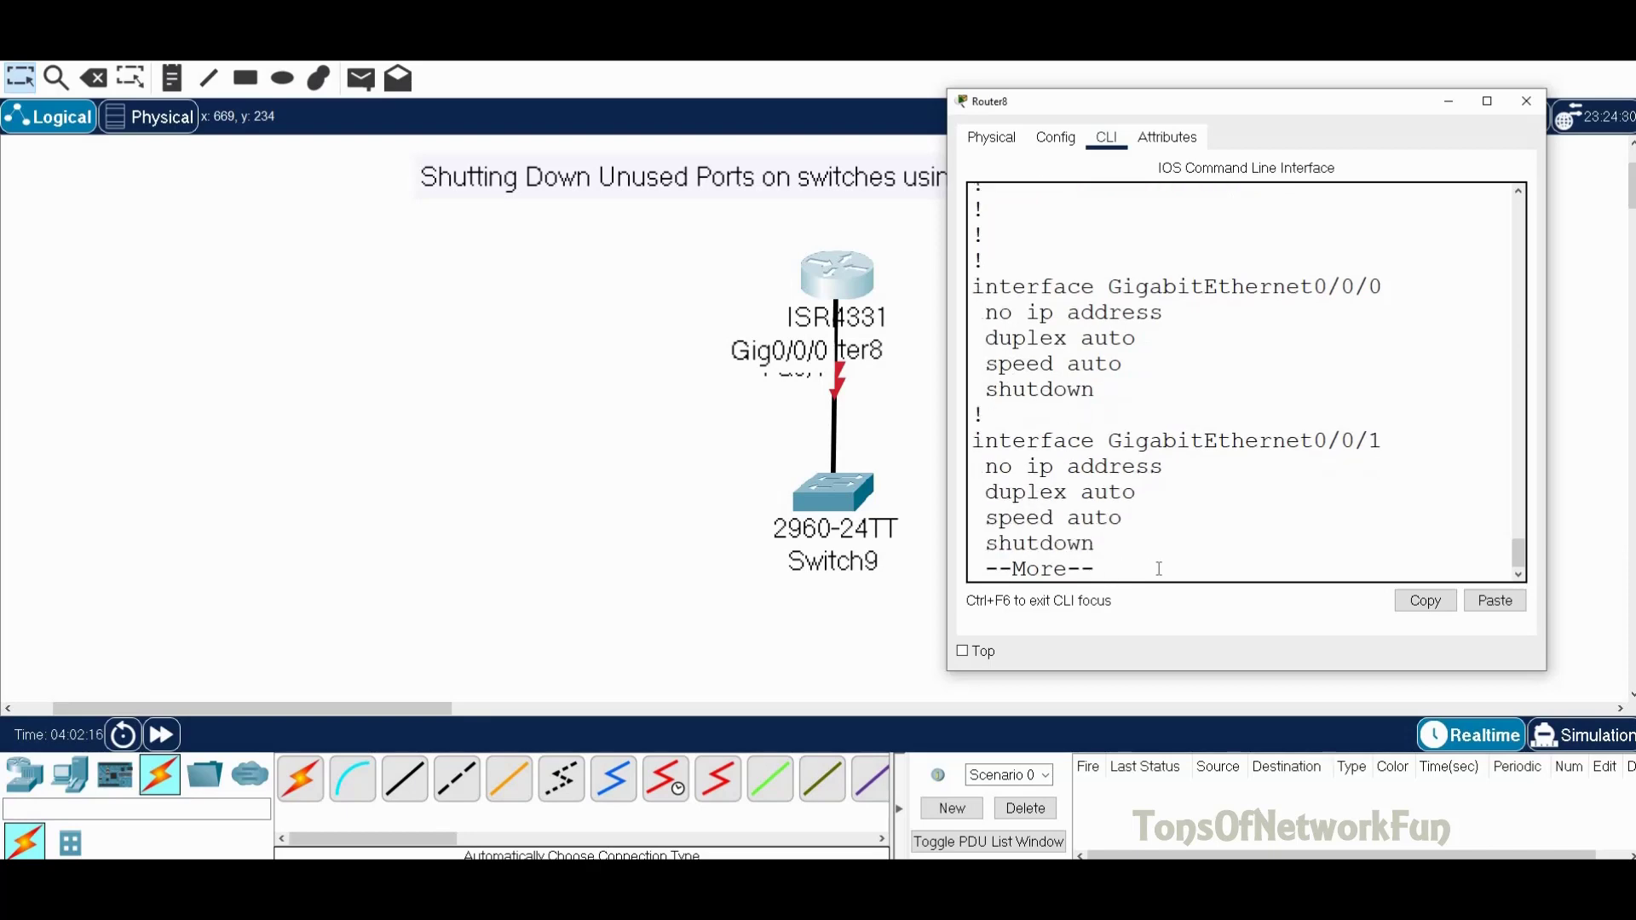
{"action": "key", "text": "Return"}
{"action": "key", "text": "Return"}
{"action": "key", "text": "Return"}
{"action": "key", "text": "Return"}
{"action": "key", "text": "Return"}
{"action": "key", "text": "Return"}
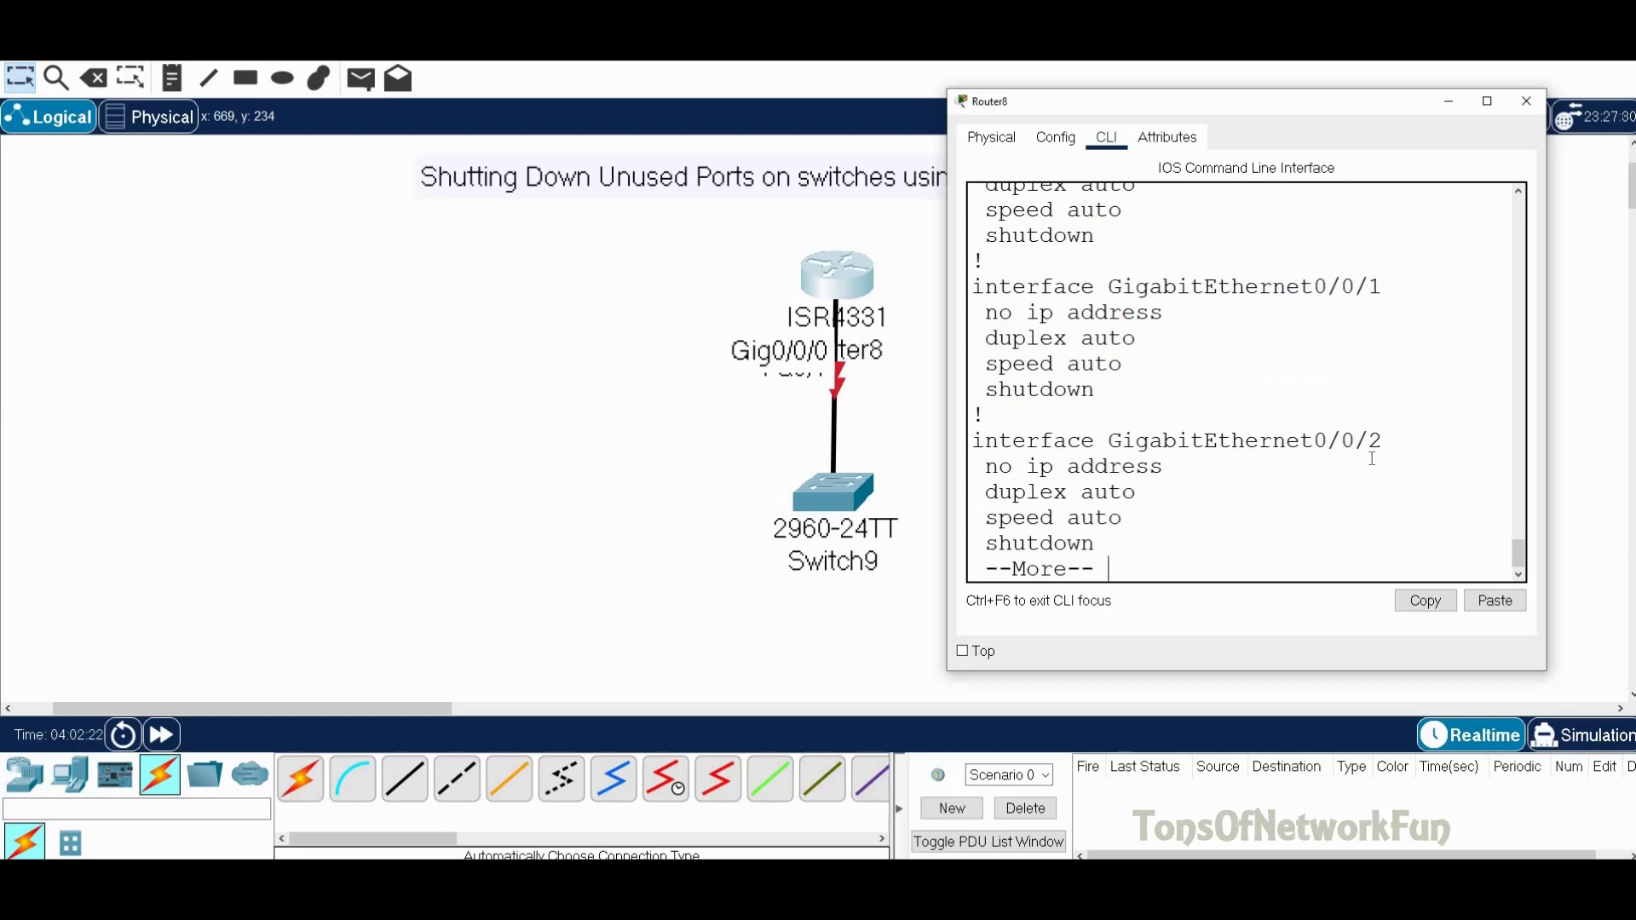
{"action": "left_click_drag", "start_coordinate": [1095, 544], "coordinate": [999, 544]}
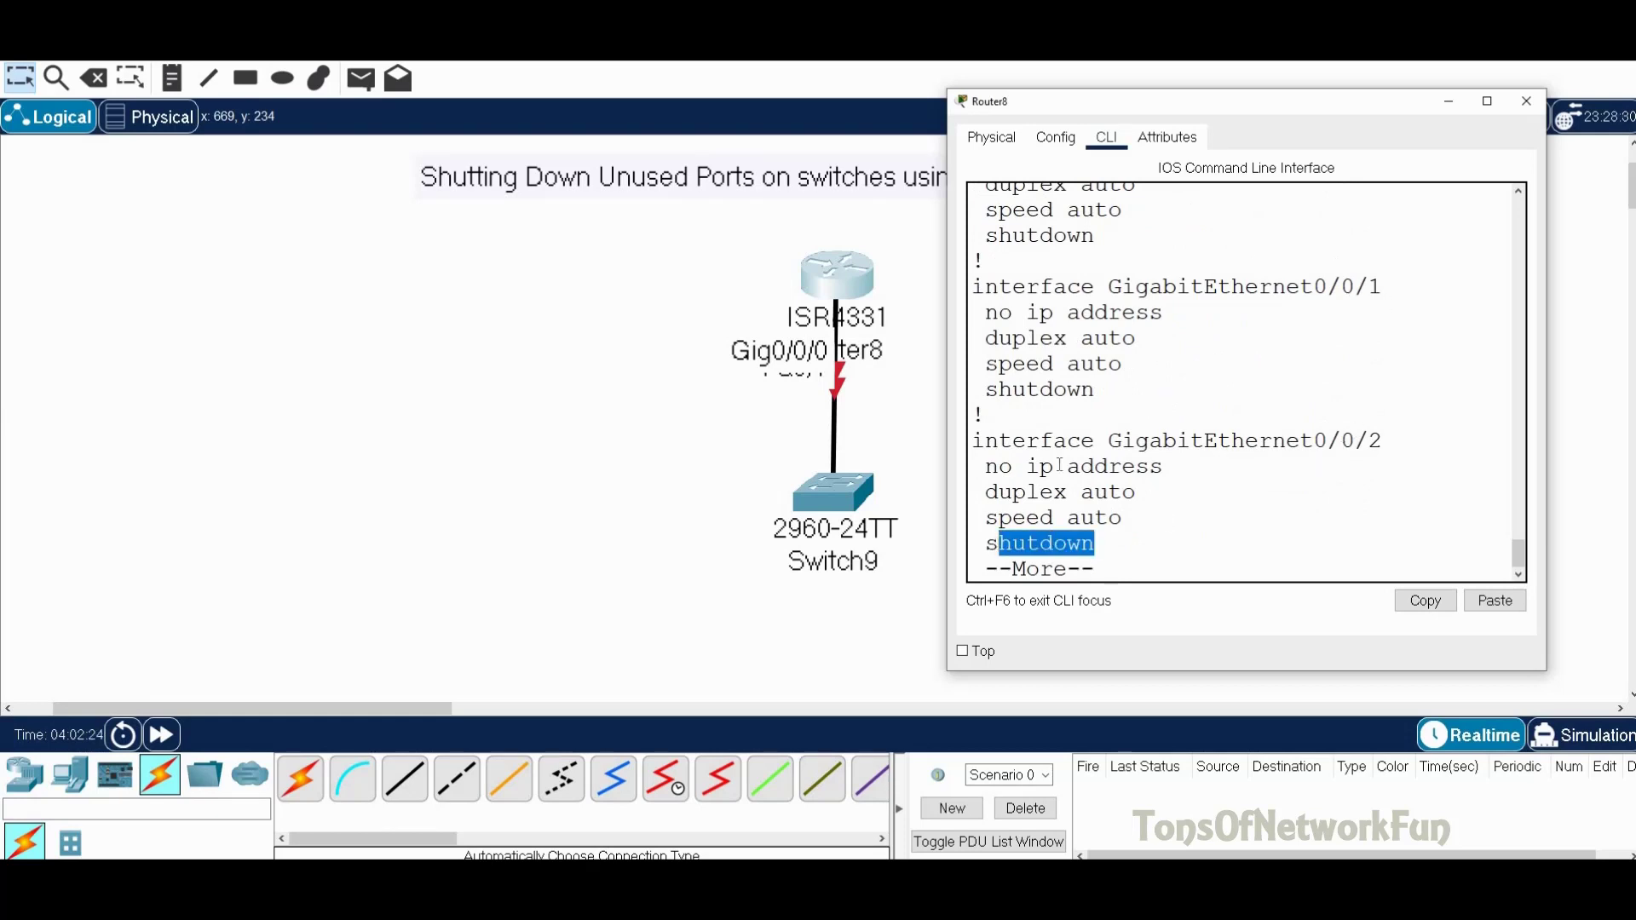
{"action": "left_click_drag", "start_coordinate": [1100, 394], "coordinate": [970, 392]}
{"action": "left_click", "coordinate": [1150, 558]}
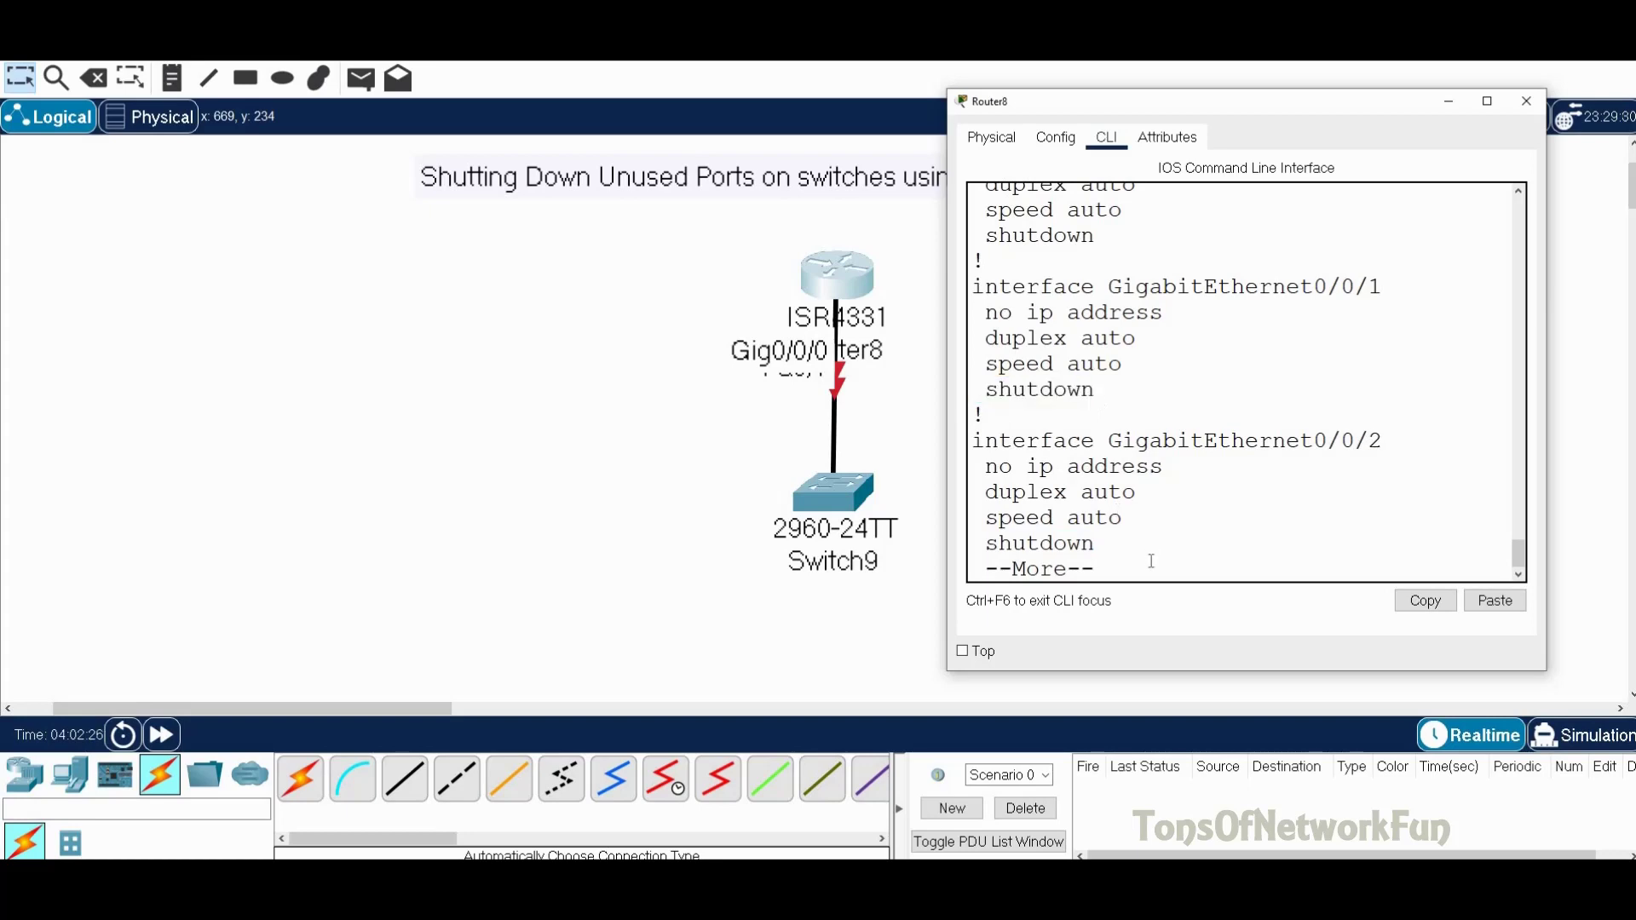
{"action": "key", "text": "Return"}
{"action": "key", "text": "Return"}
{"action": "key", "text": "Return"}
{"action": "key", "text": "Return"}
{"action": "key", "text": "Return"}
{"action": "key", "text": "Return"}
{"action": "key", "text": "Return"}
{"action": "key", "text": "Return"}
{"action": "key", "text": "Return"}
{"action": "key", "text": "Return"}
{"action": "key", "text": "Return"}
{"action": "key", "text": "Return"}
{"action": "key", "text": "Return"}
{"action": "key", "text": "Return"}
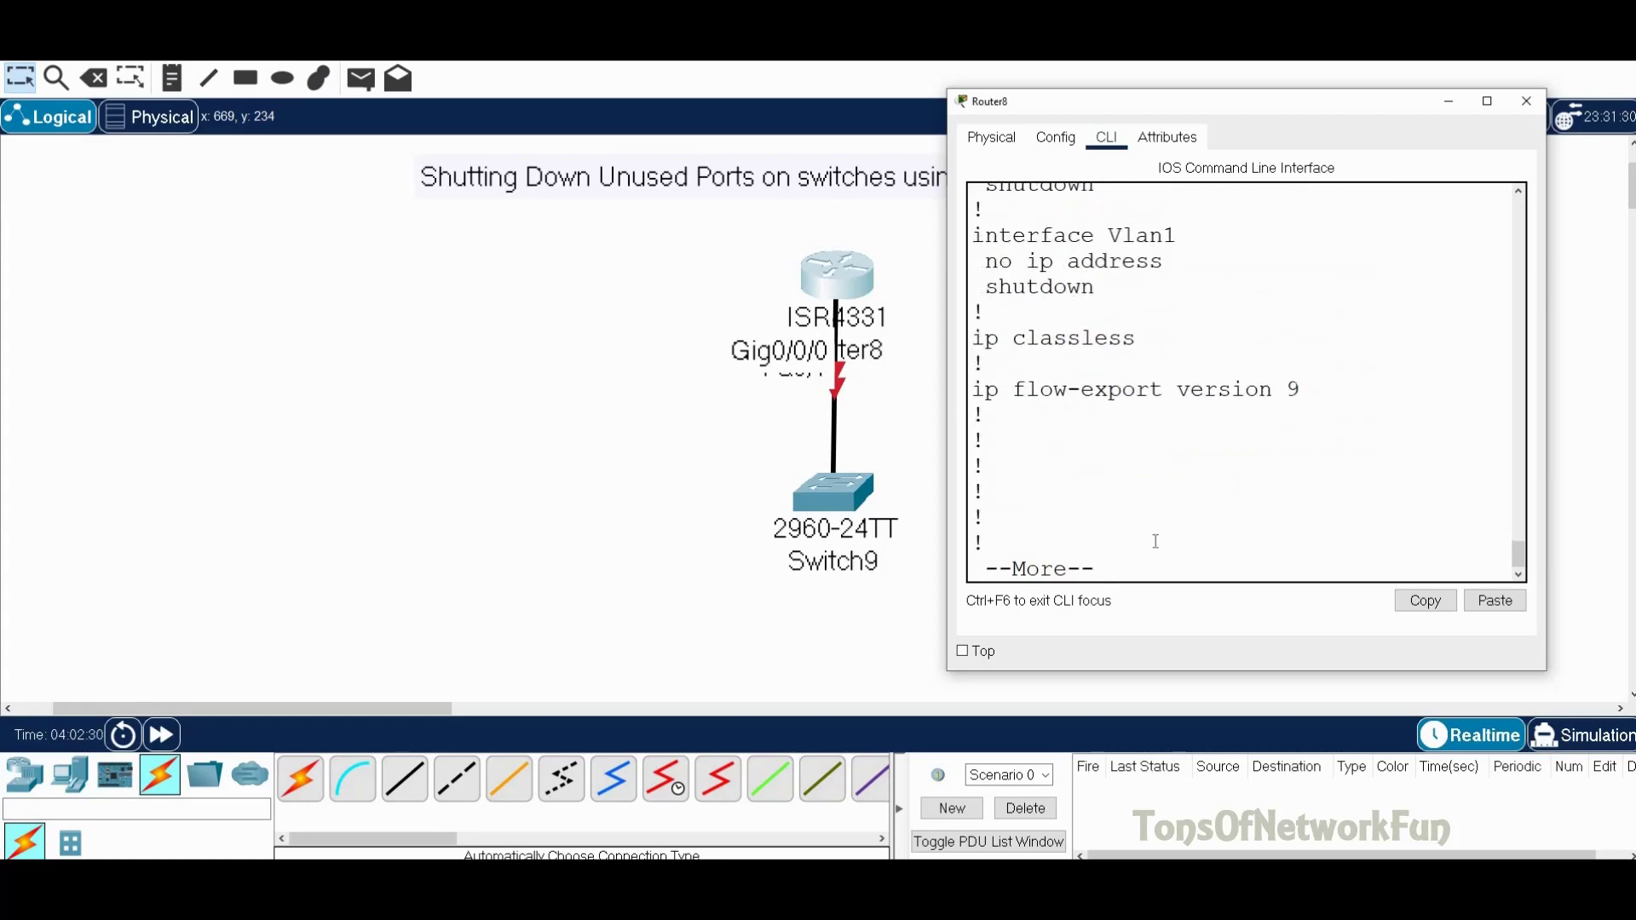
{"action": "key", "text": "Return"}
{"action": "key", "text": "Return"}
Step: Bring Router8's GigabitEthernet0/0/0 out of shutdown with no shutdown from global configuration
{"action": "type", "text": "conf t"}
{"action": "key", "text": "Return"}
{"action": "type", "text": "int"}
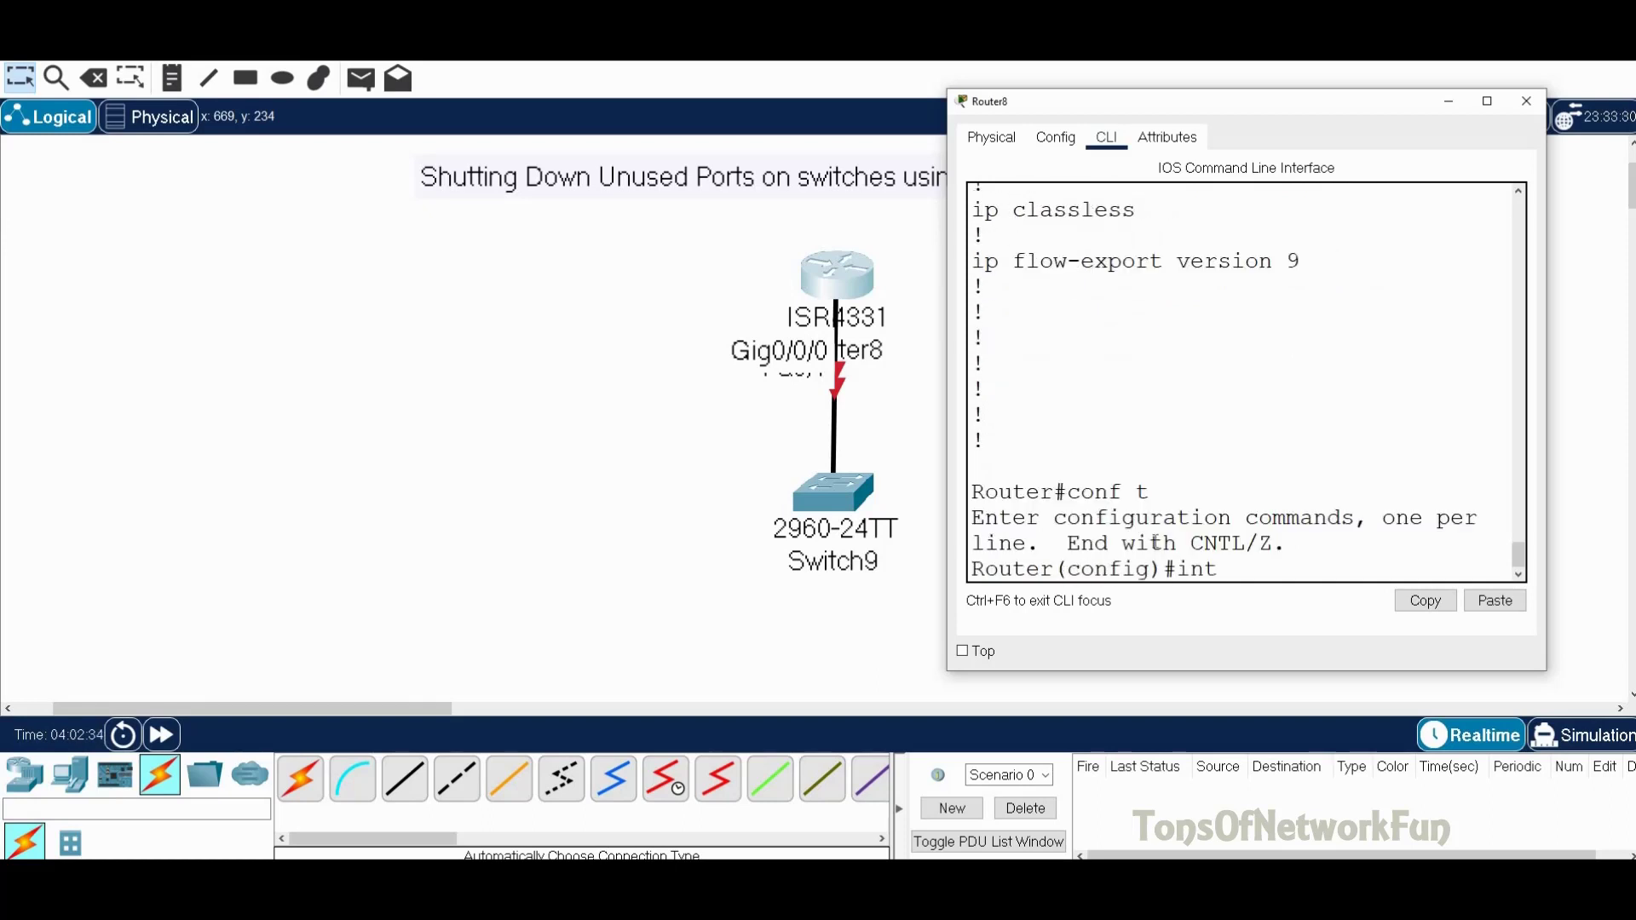
{"action": "type", "text": " g0/0/0"}
{"action": "key", "text": "Return"}
{"action": "type", "text": "no"}
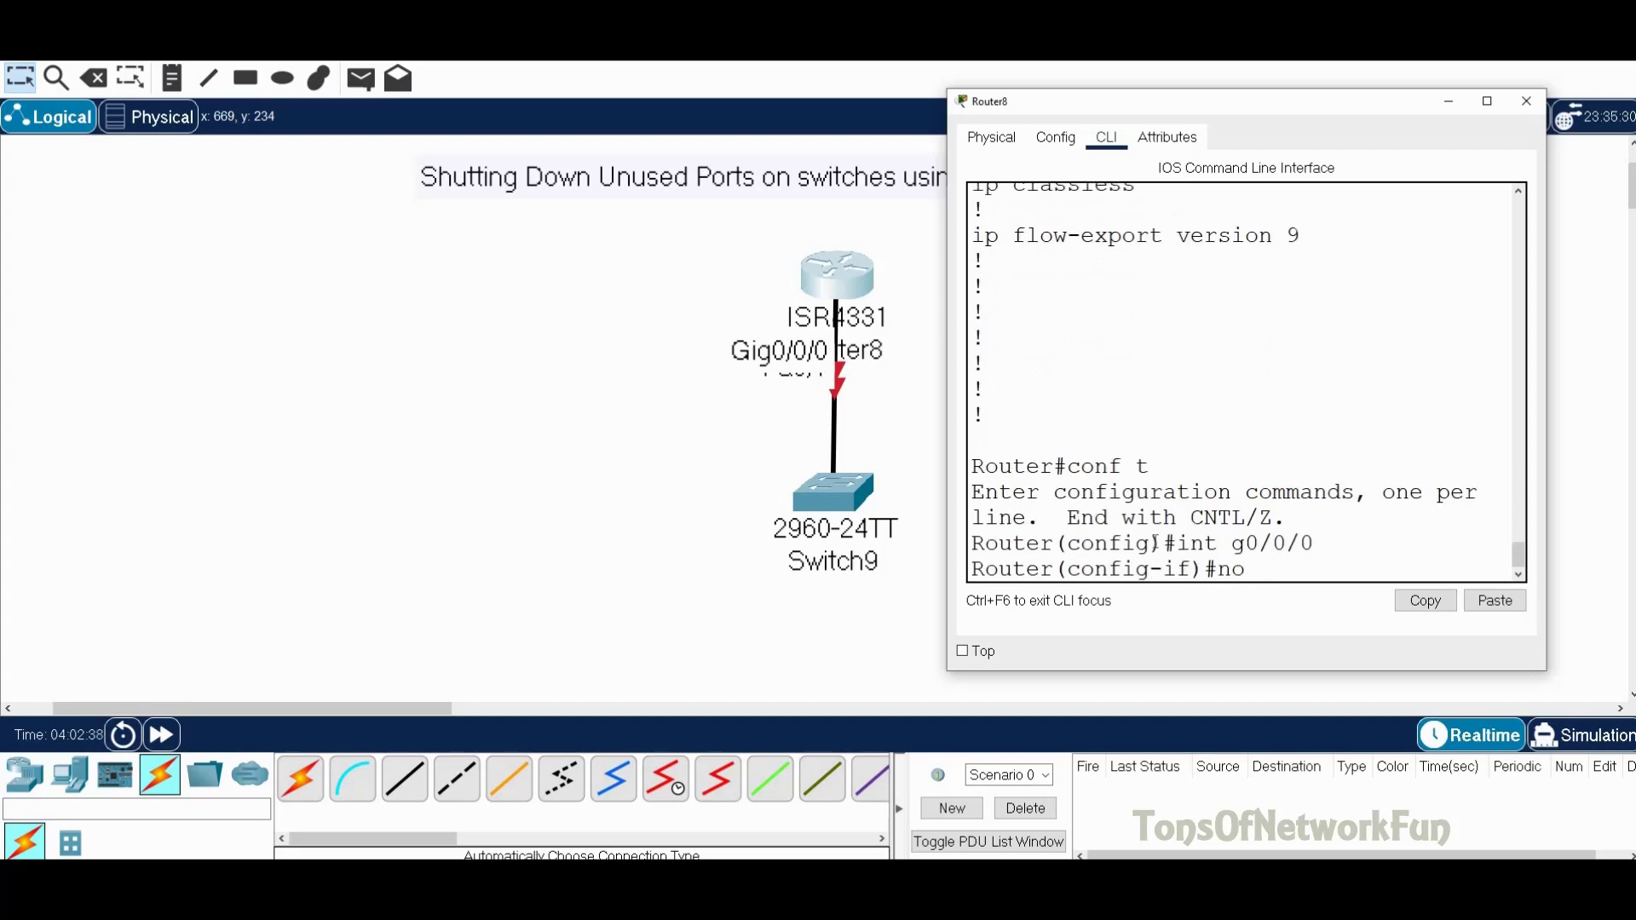
{"action": "type", "text": " sh"}
{"action": "key", "text": "Return"}
{"action": "type", "text": "exit"}
{"action": "key", "text": "Return"}
Step: Verify the change with do sh ru, then close Router8's window
{"action": "type", "text": "do sh ru"}
{"action": "key", "text": "Return"}
{"action": "key", "text": "Return"}
{"action": "key", "text": "Return"}
{"action": "key", "text": "Return"}
{"action": "key", "text": "Return"}
{"action": "key", "text": "Return"}
{"action": "key", "text": "Return"}
{"action": "key", "text": "Return"}
{"action": "key", "text": "Return"}
{"action": "key", "text": "Return"}
{"action": "key", "text": "Return"}
{"action": "key", "text": "Return"}
{"action": "key", "text": "Return"}
{"action": "key", "text": "Return"}
{"action": "key", "text": "Return"}
{"action": "key", "text": "Return"}
{"action": "key", "text": "Return"}
{"action": "key", "text": "Return"}
{"action": "key", "text": "Return"}
{"action": "key", "text": "Return"}
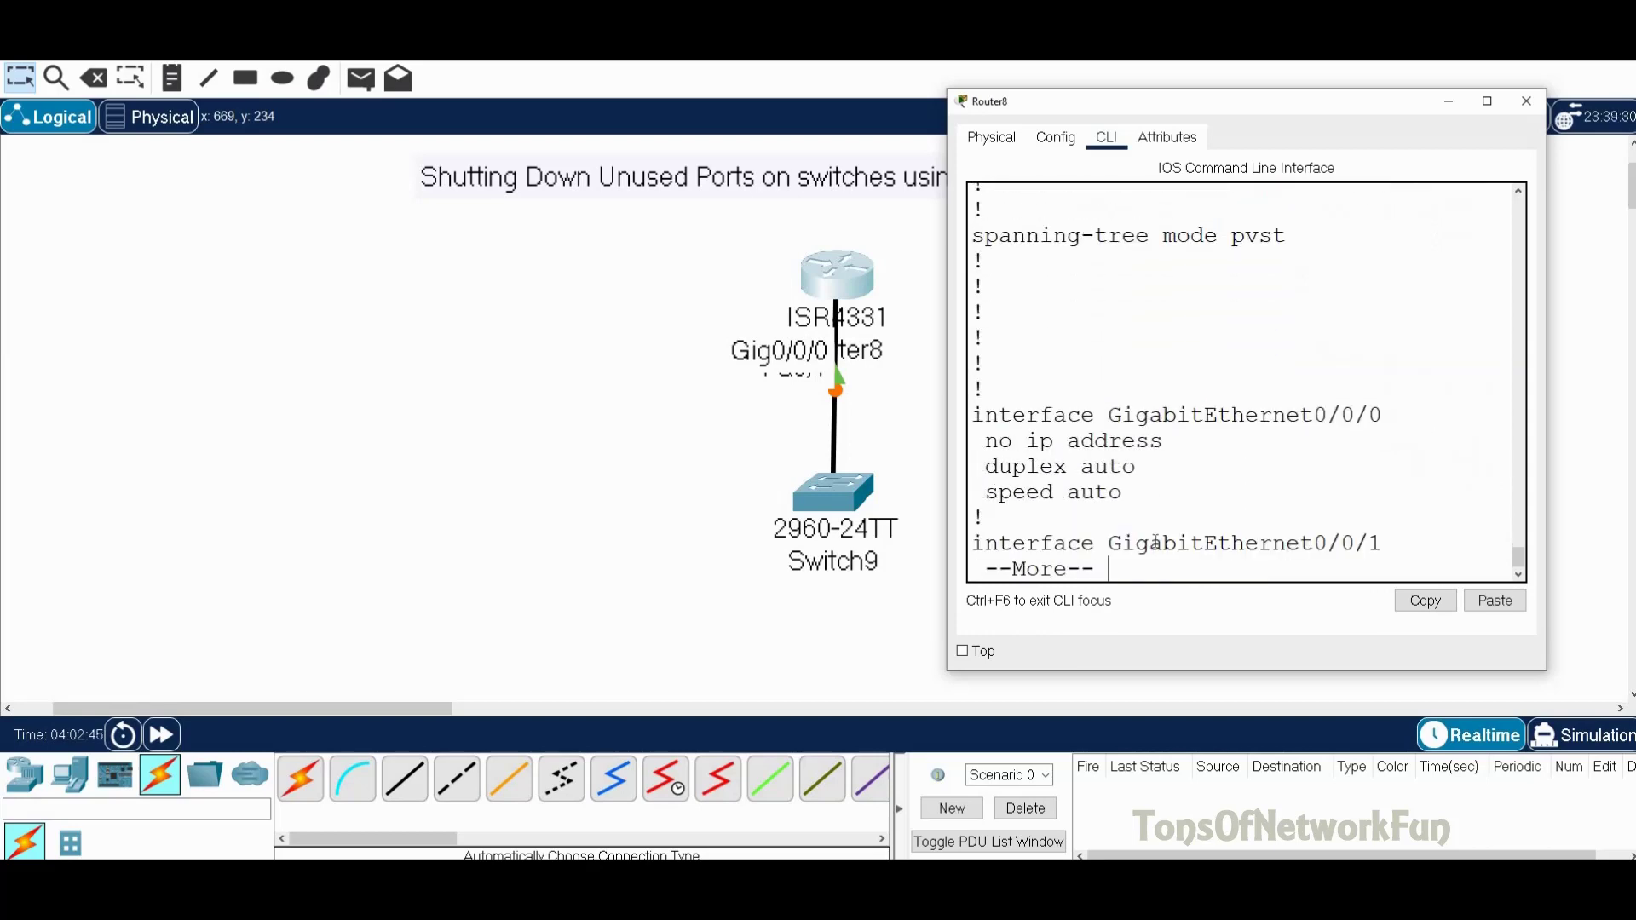
{"action": "key", "text": "Return"}
{"action": "key", "text": "Return"}
{"action": "key", "text": "Return"}
{"action": "key", "text": "Return"}
{"action": "key", "text": "Return"}
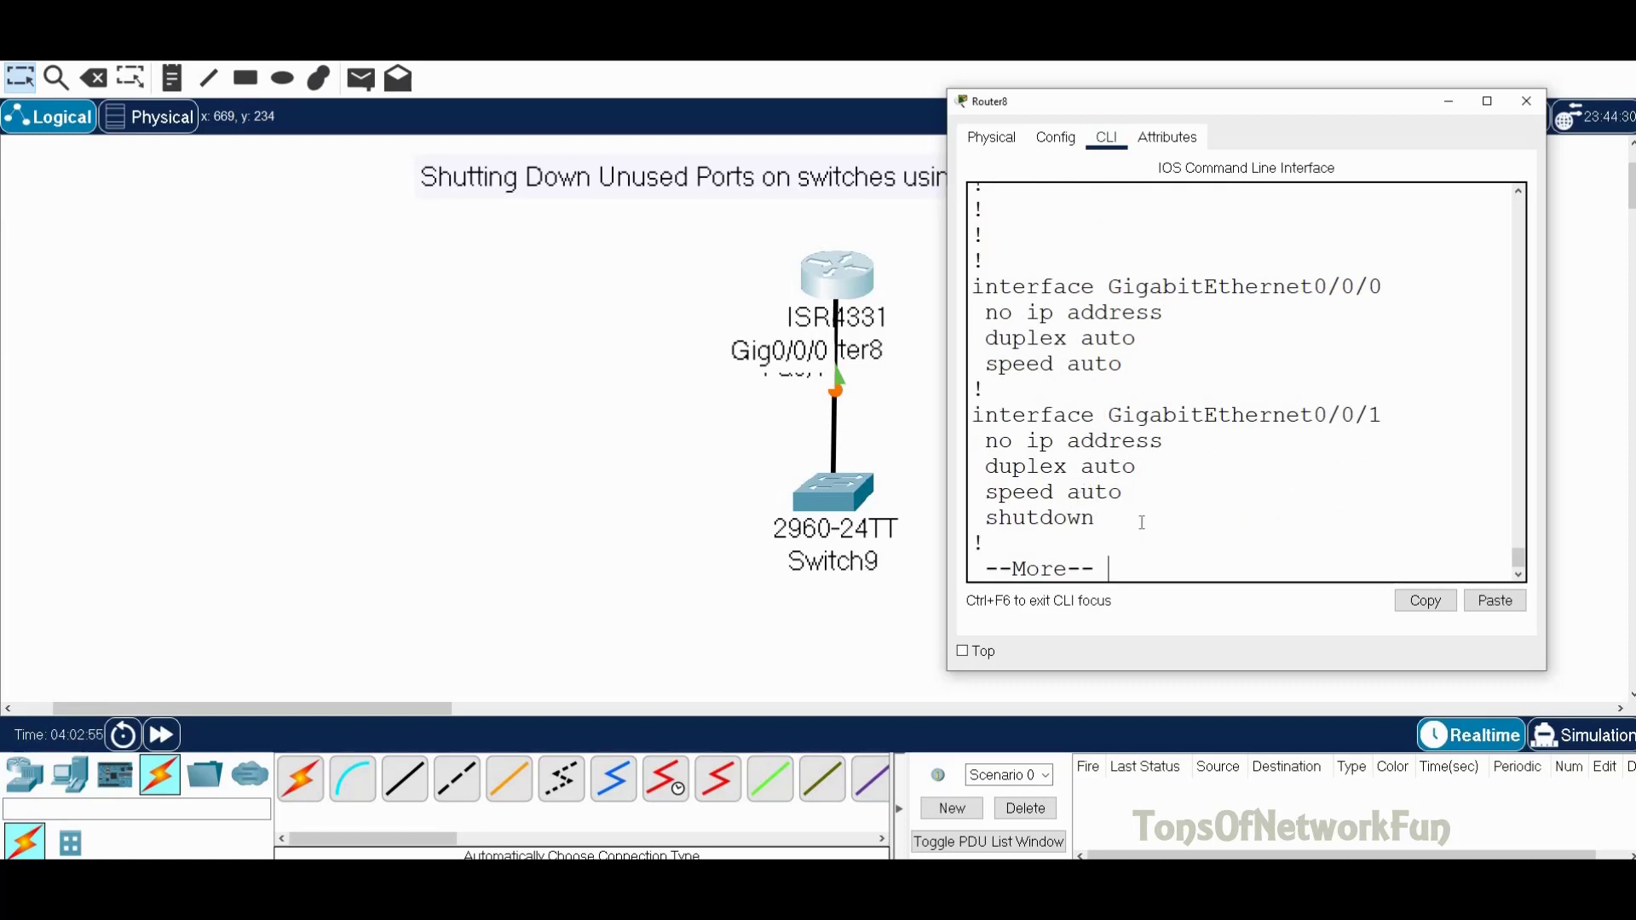
{"action": "key", "text": "Return"}
{"action": "key", "text": "Return"}
{"action": "key", "text": "Return"}
{"action": "key", "text": "Return"}
{"action": "key", "text": "Return"}
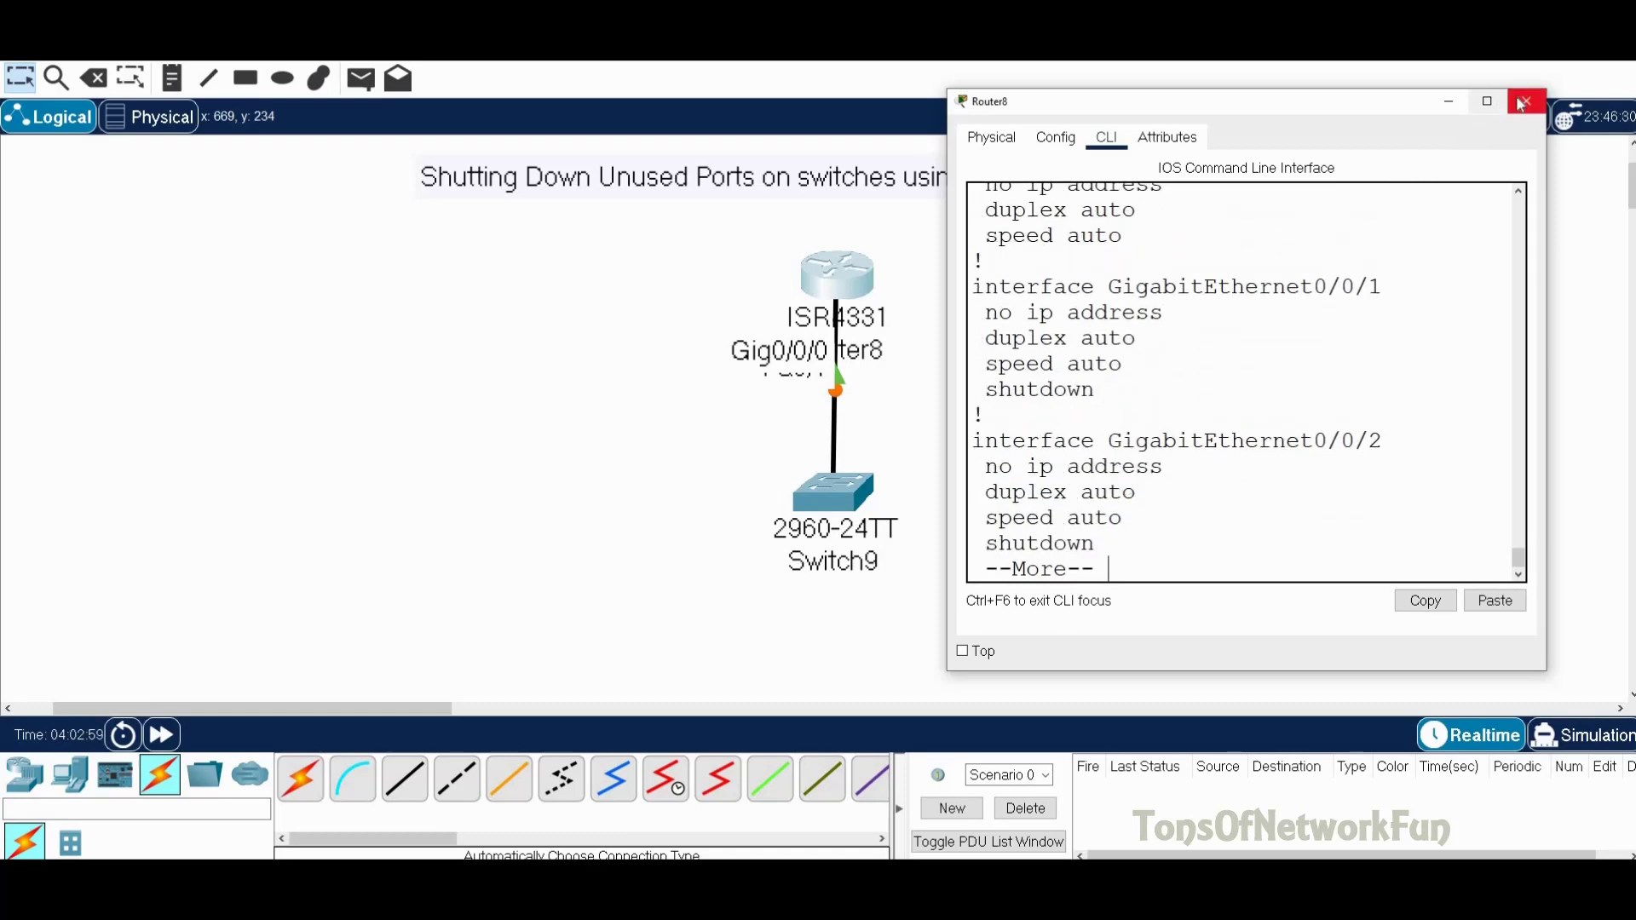
{"action": "left_click", "coordinate": [1523, 102]}
Step: Open Switch9's CLI, enter privileged mode, and display its running configuration with sh r
{"action": "left_click", "coordinate": [840, 484]}
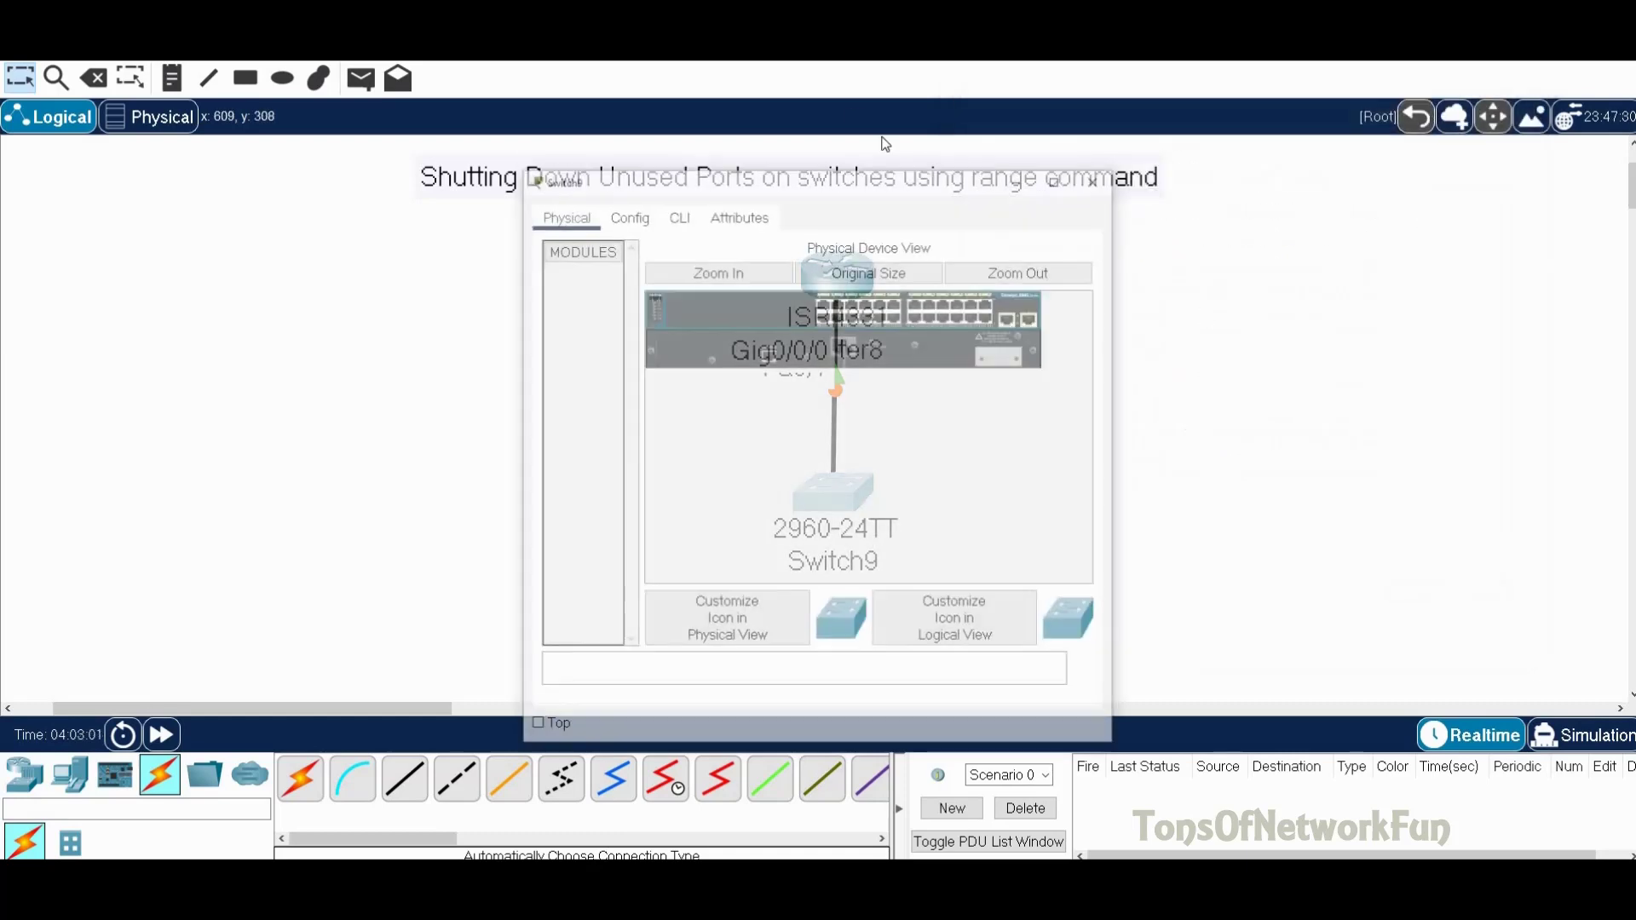
{"action": "left_click_drag", "start_coordinate": [815, 177], "coordinate": [1248, 142]}
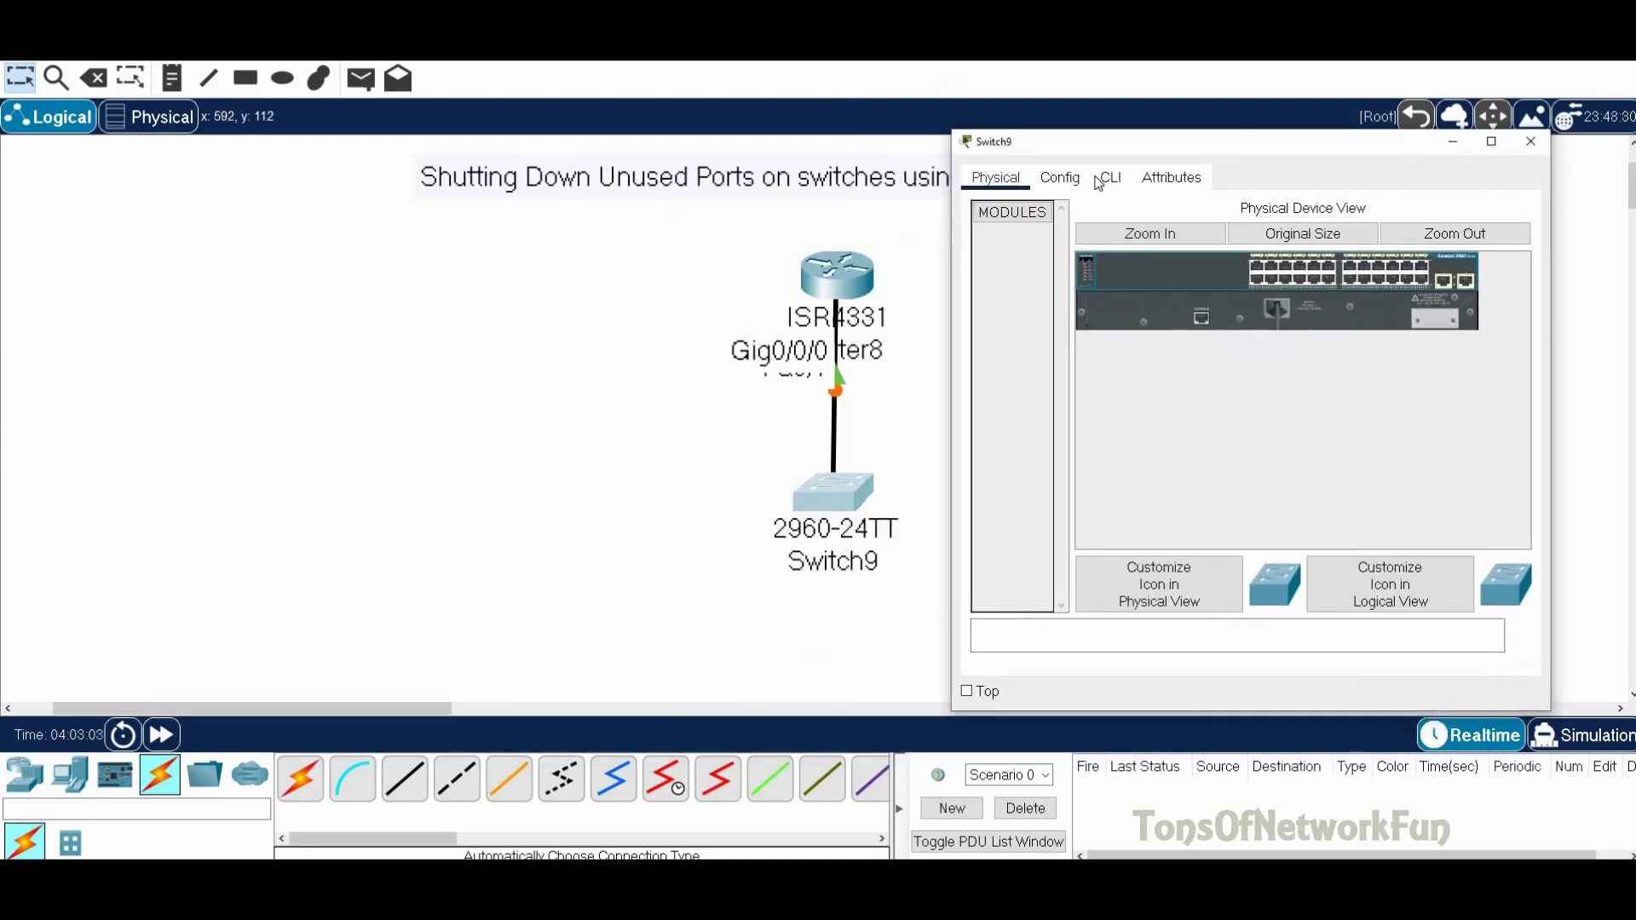
{"action": "left_click", "coordinate": [1111, 178]}
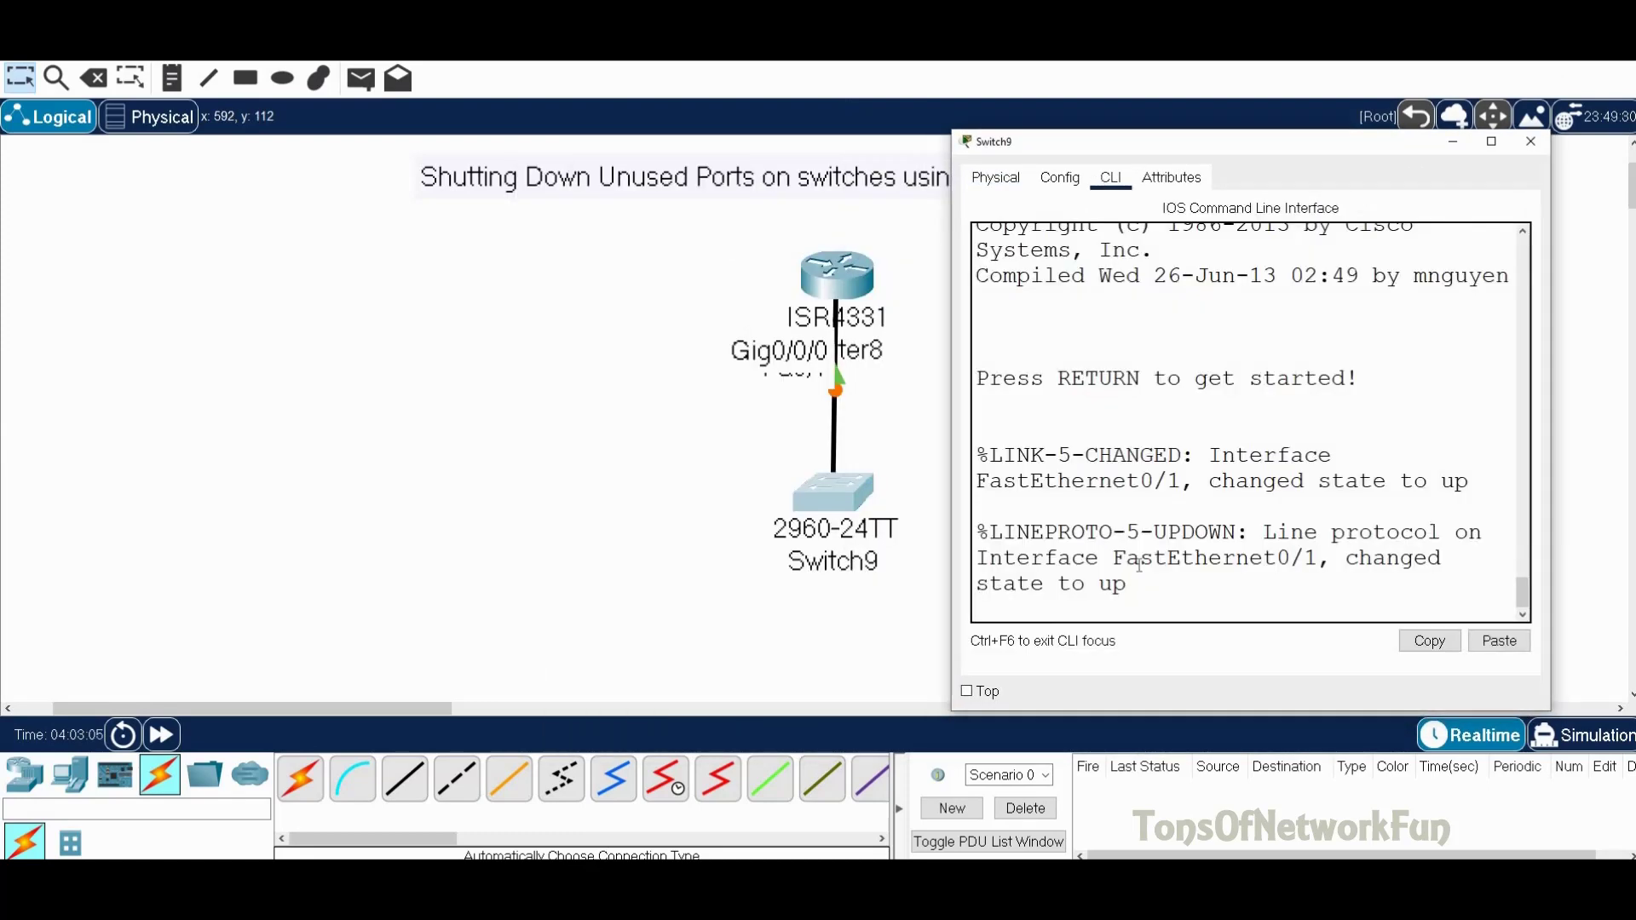
{"action": "key", "text": "Return"}
{"action": "type", "text": "en"}
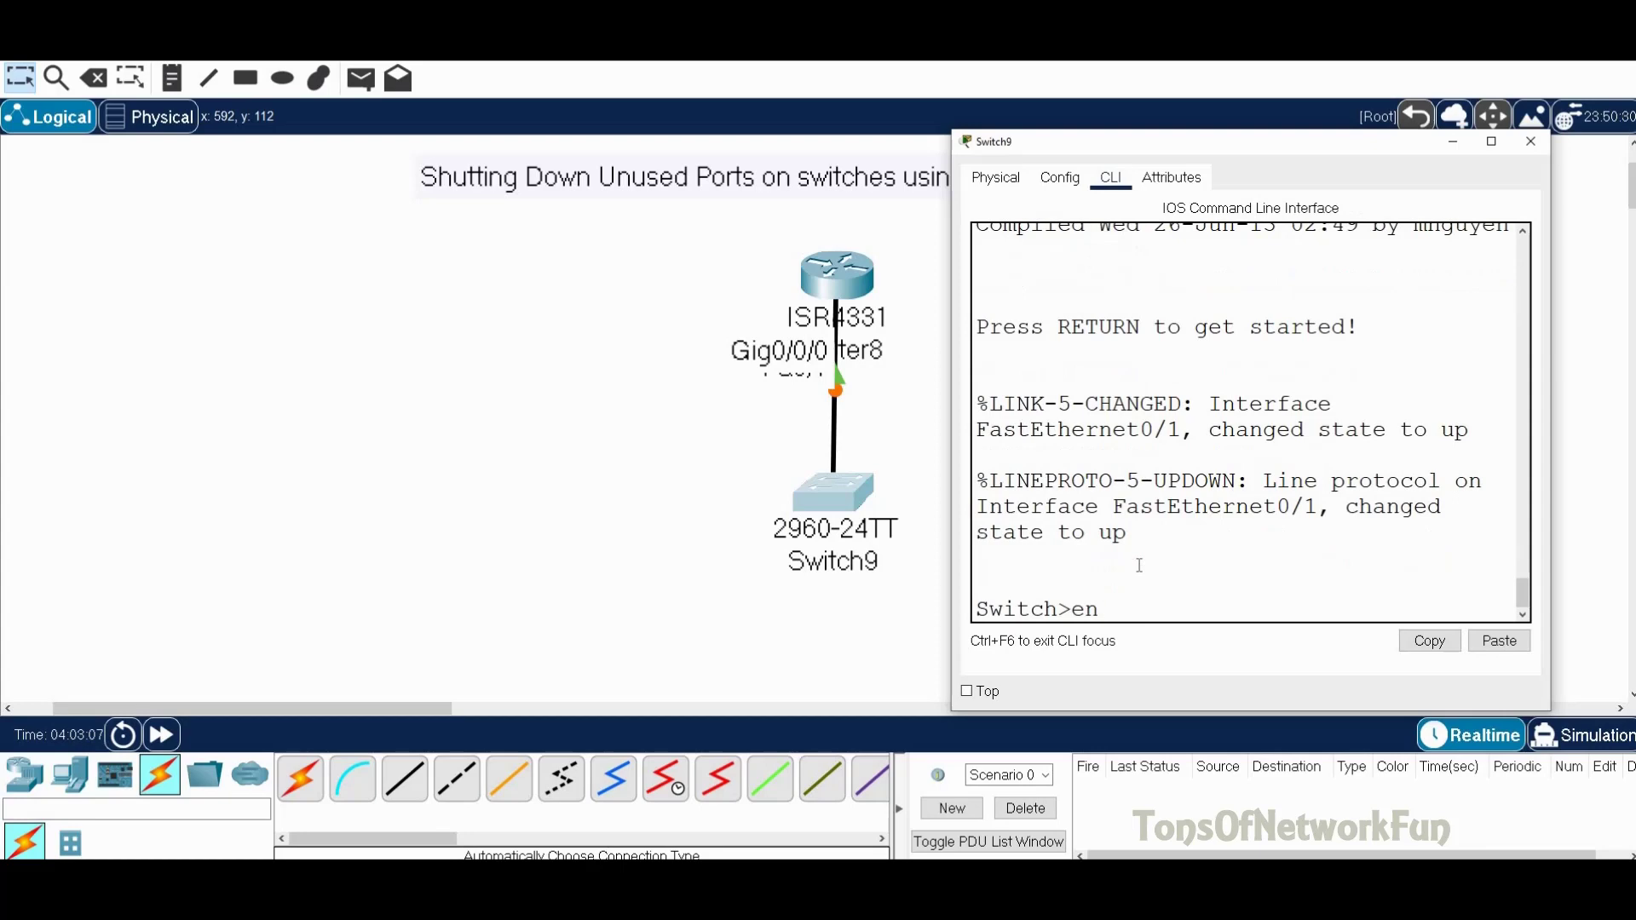
{"action": "key", "text": "Return"}
{"action": "type", "text": "sh r"}
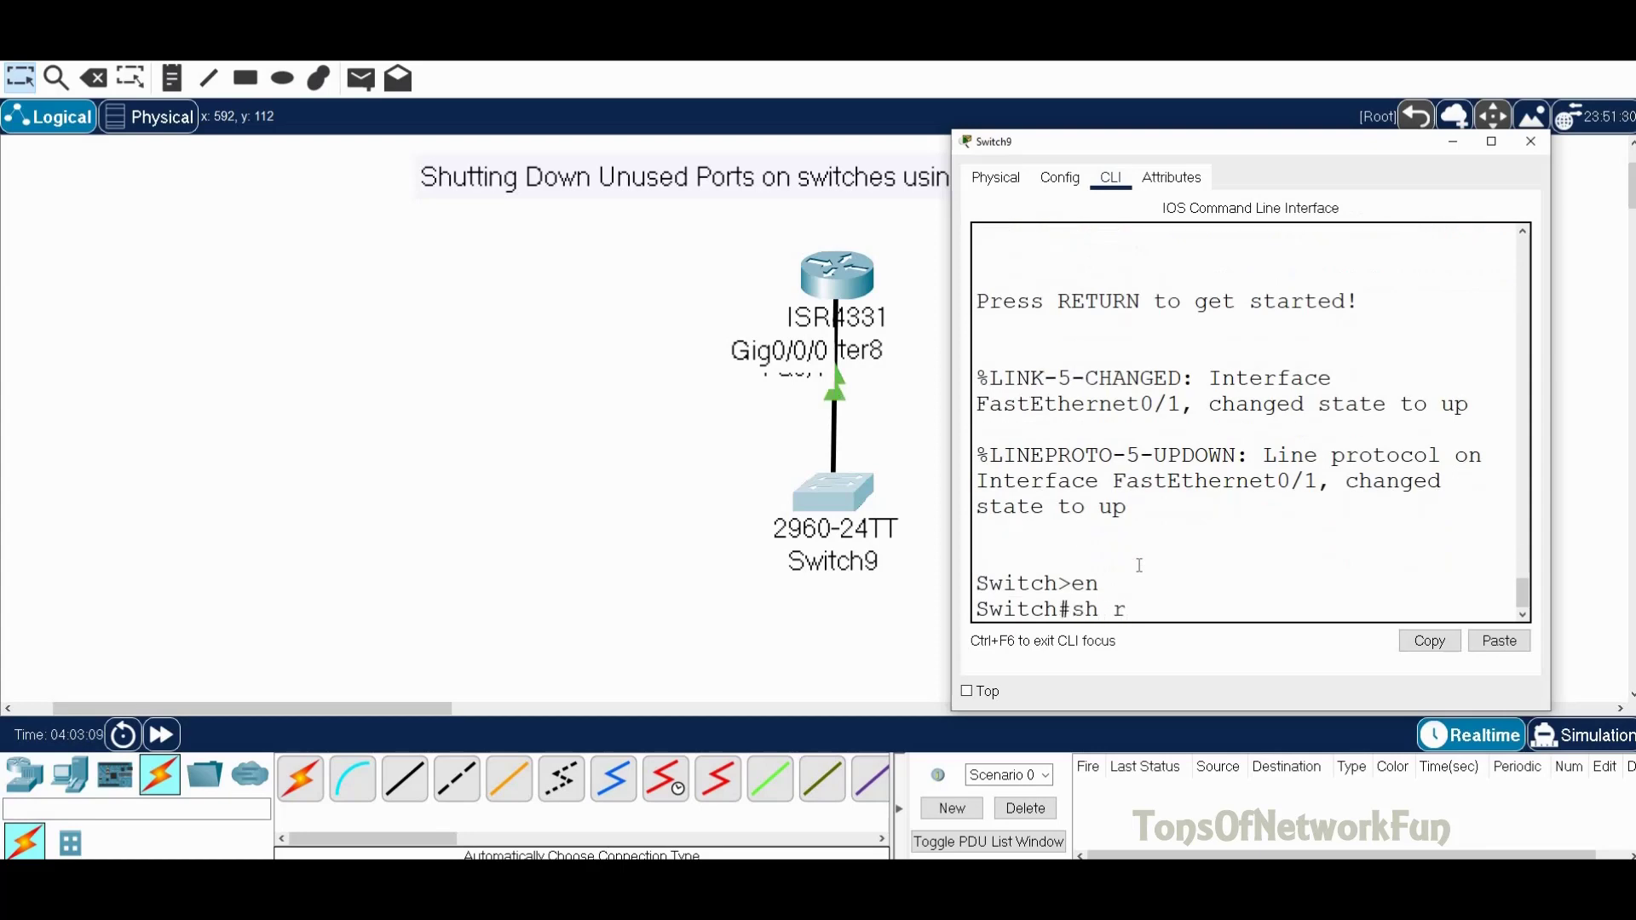
{"action": "key", "text": "Return"}
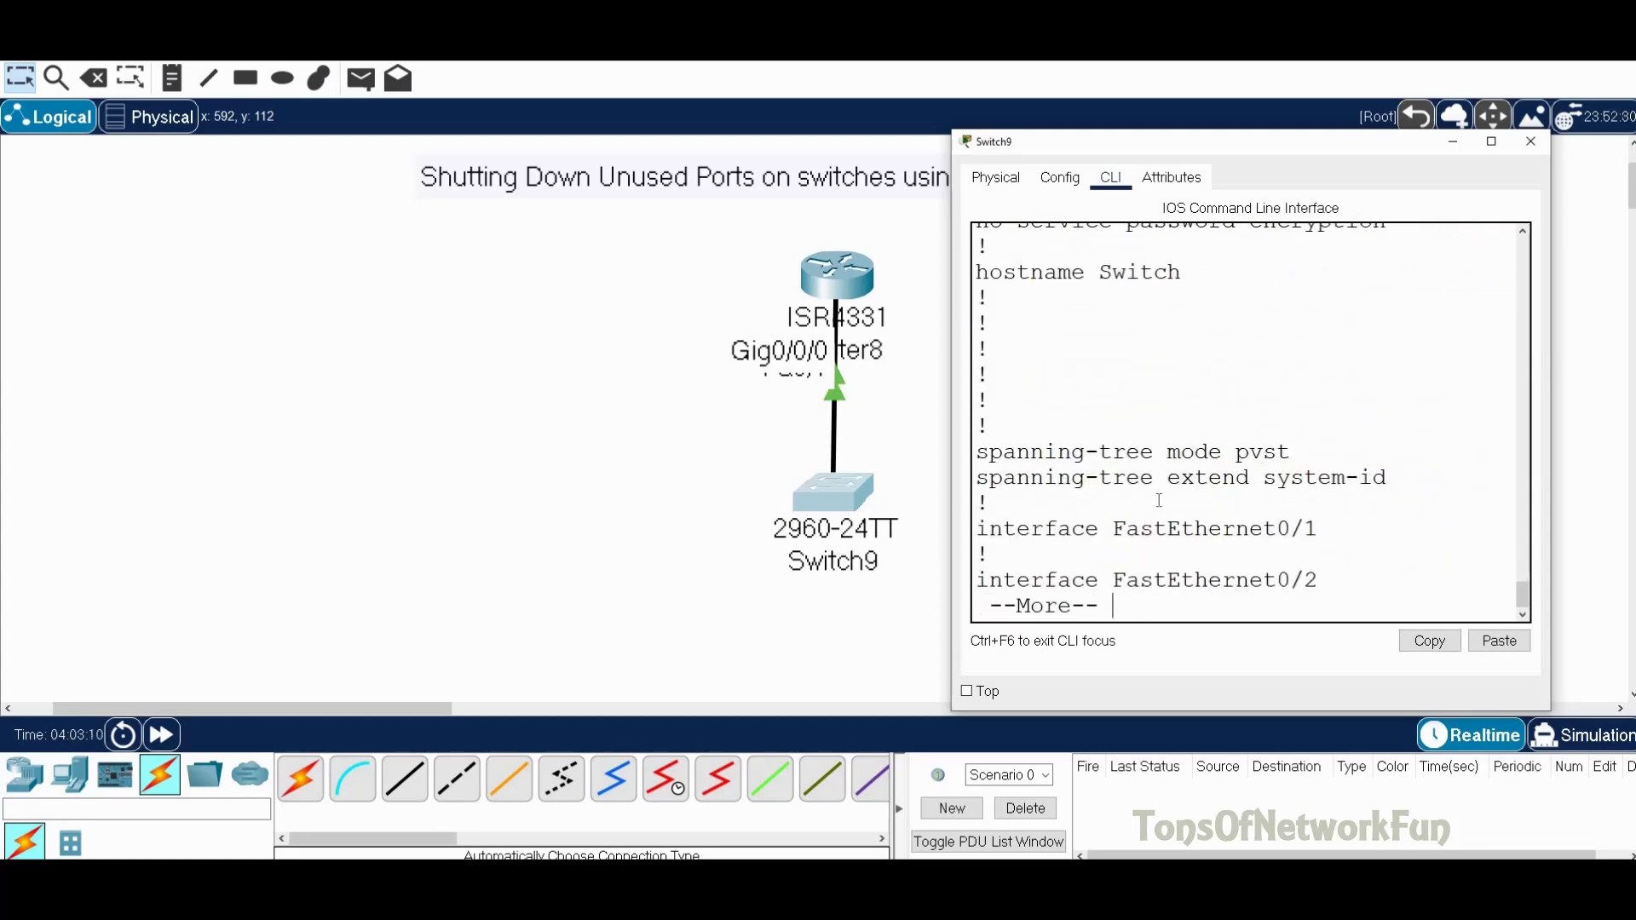
Step: Page the switch's listing down to interface FastEthernet0/24 and mark that line
{"action": "key", "text": "Return"}
{"action": "key", "text": "Return"}
{"action": "key", "text": "Return"}
{"action": "key", "text": "Return"}
{"action": "key", "text": "Return"}
{"action": "key", "text": "Return"}
{"action": "key", "text": "Return"}
{"action": "key", "text": "Return"}
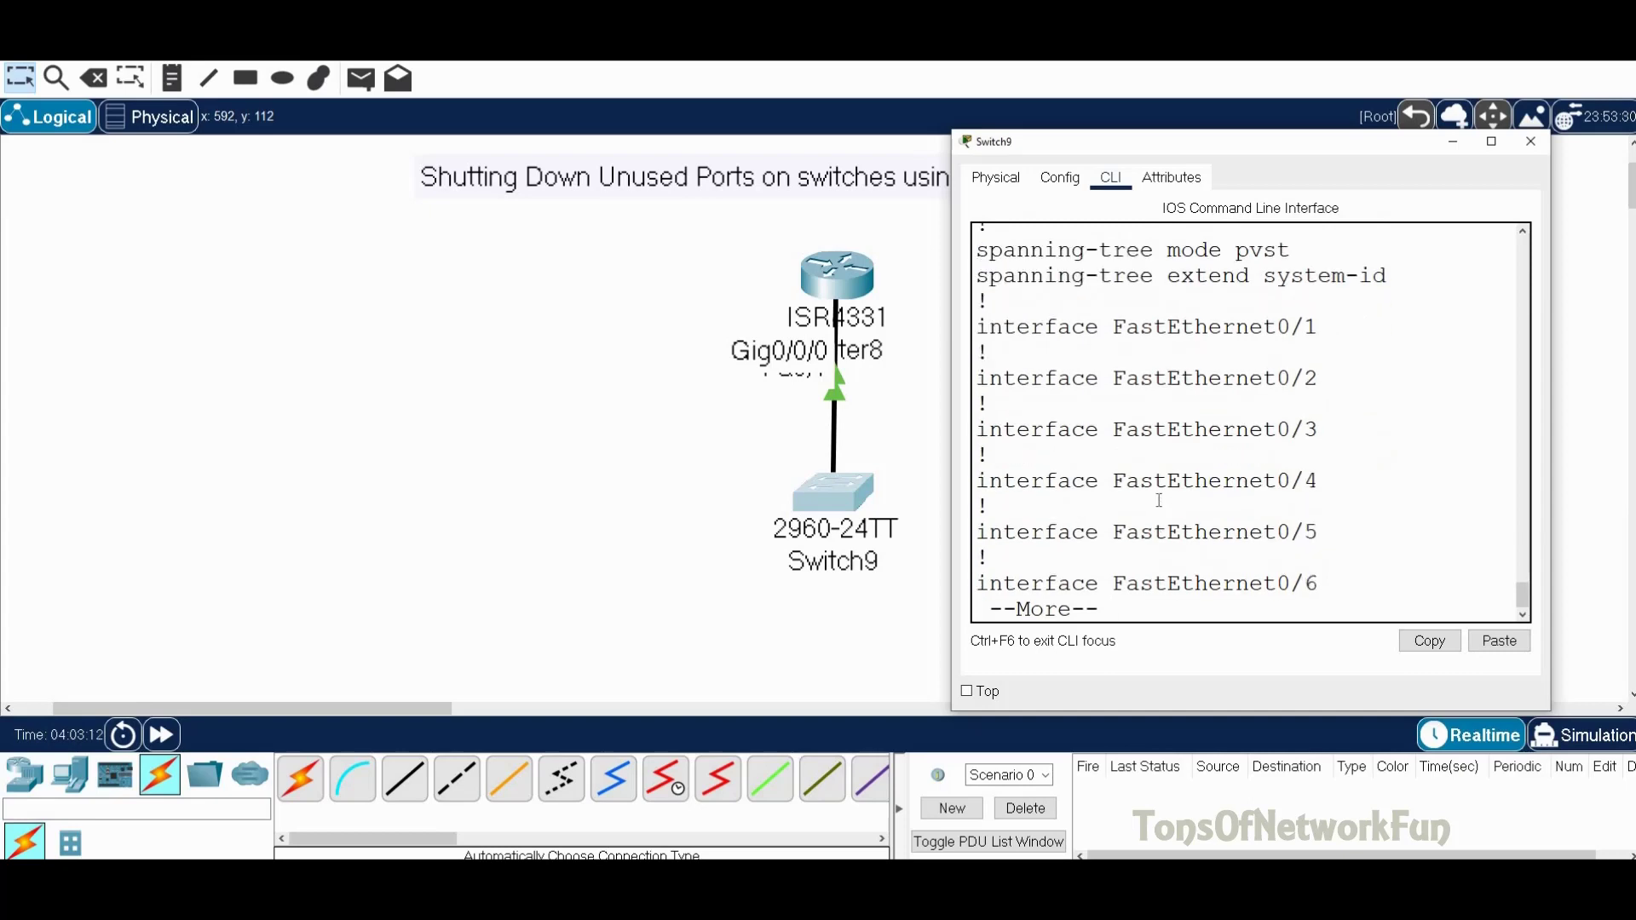
{"action": "key", "text": "Return"}
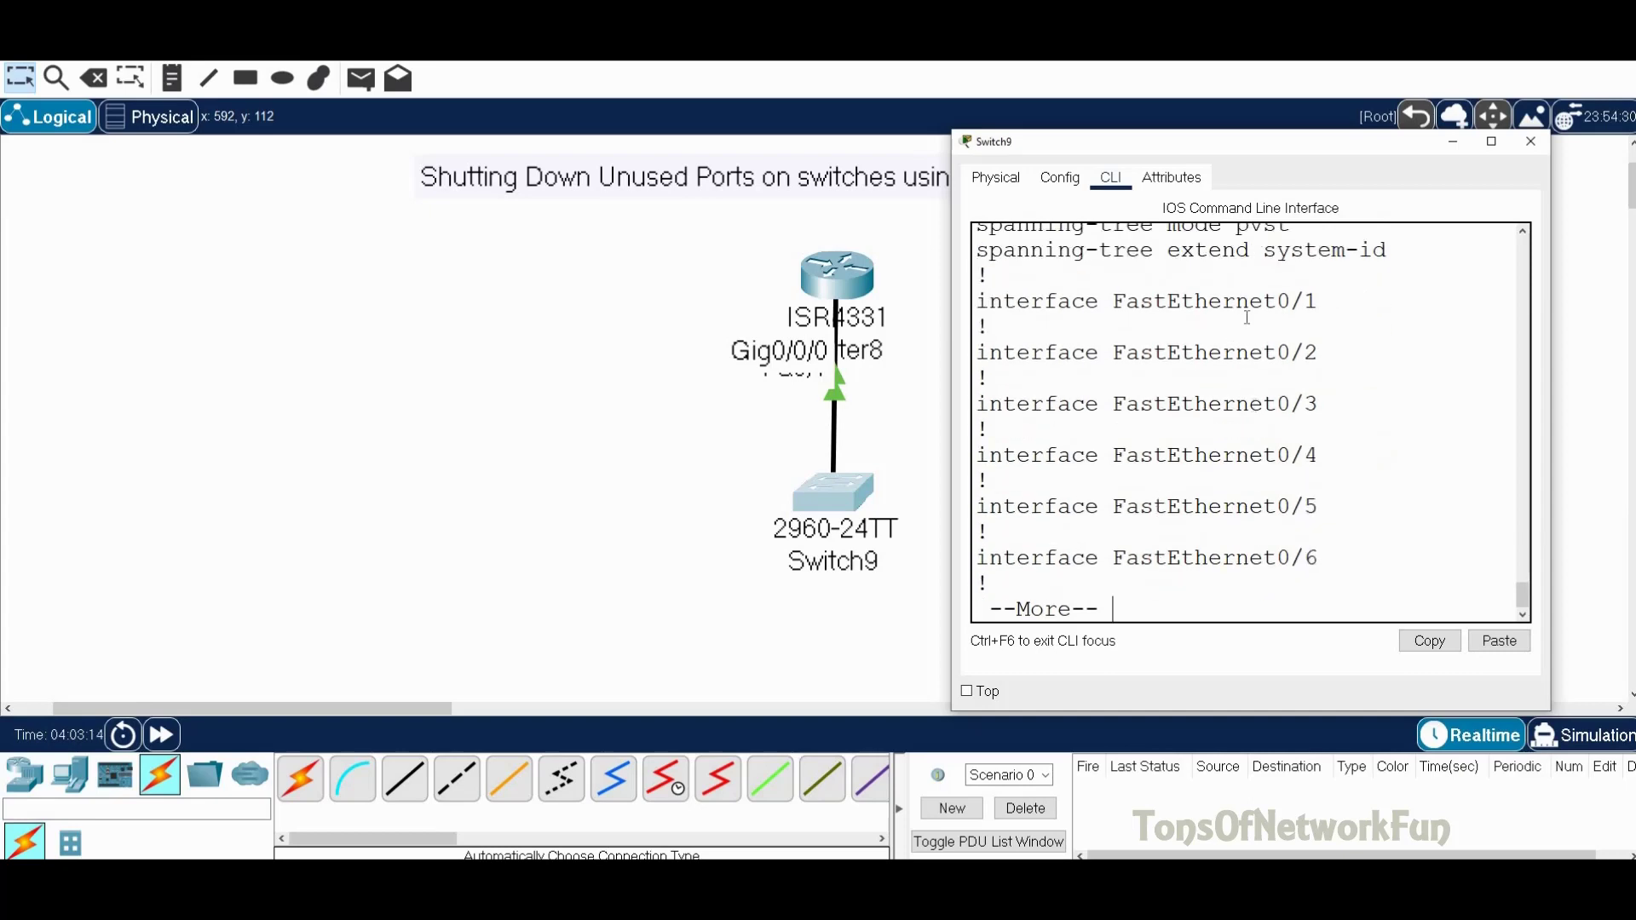
{"action": "key", "text": "Return"}
{"action": "key", "text": "Return"}
{"action": "key", "text": "Return"}
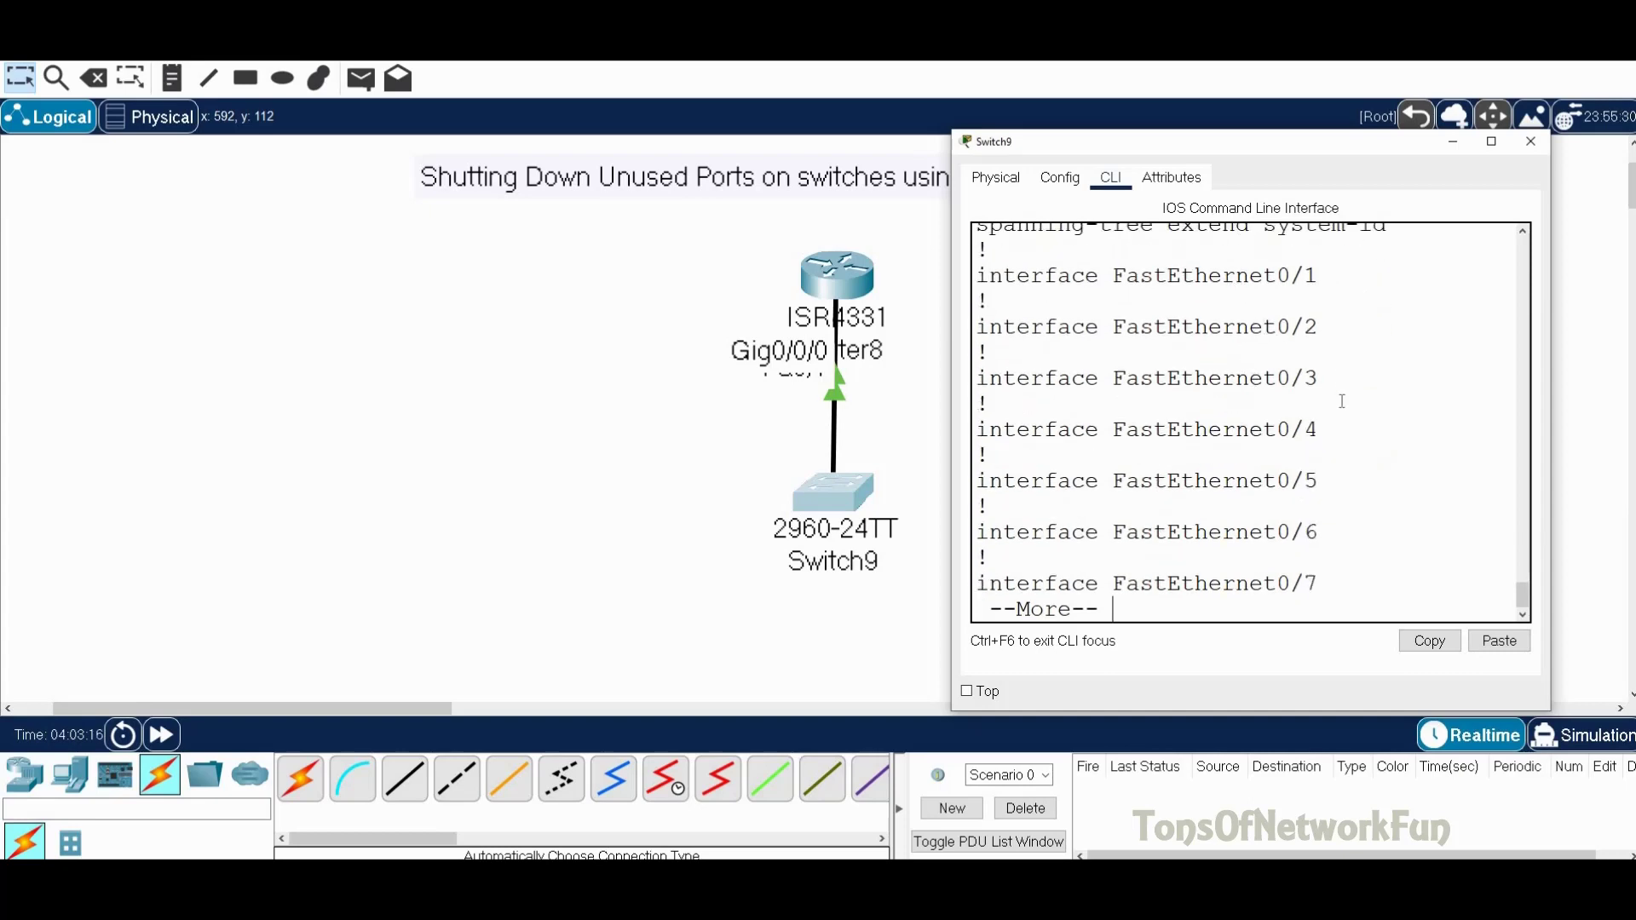
{"action": "key", "text": "Return"}
{"action": "key", "text": "Return"}
{"action": "key", "text": "Return"}
{"action": "key", "text": "Return"}
{"action": "key", "text": "Return"}
{"action": "key", "text": "Return"}
{"action": "key", "text": "Return"}
{"action": "key", "text": "Return"}
{"action": "key", "text": "Return"}
{"action": "key", "text": "Return"}
{"action": "key", "text": "Return"}
{"action": "key", "text": "Return"}
{"action": "key", "text": "Return"}
{"action": "key", "text": "Return"}
{"action": "key", "text": "Return"}
{"action": "key", "text": "Return"}
{"action": "key", "text": "Return"}
{"action": "key", "text": "Return"}
{"action": "key", "text": "Return"}
{"action": "key", "text": "Return"}
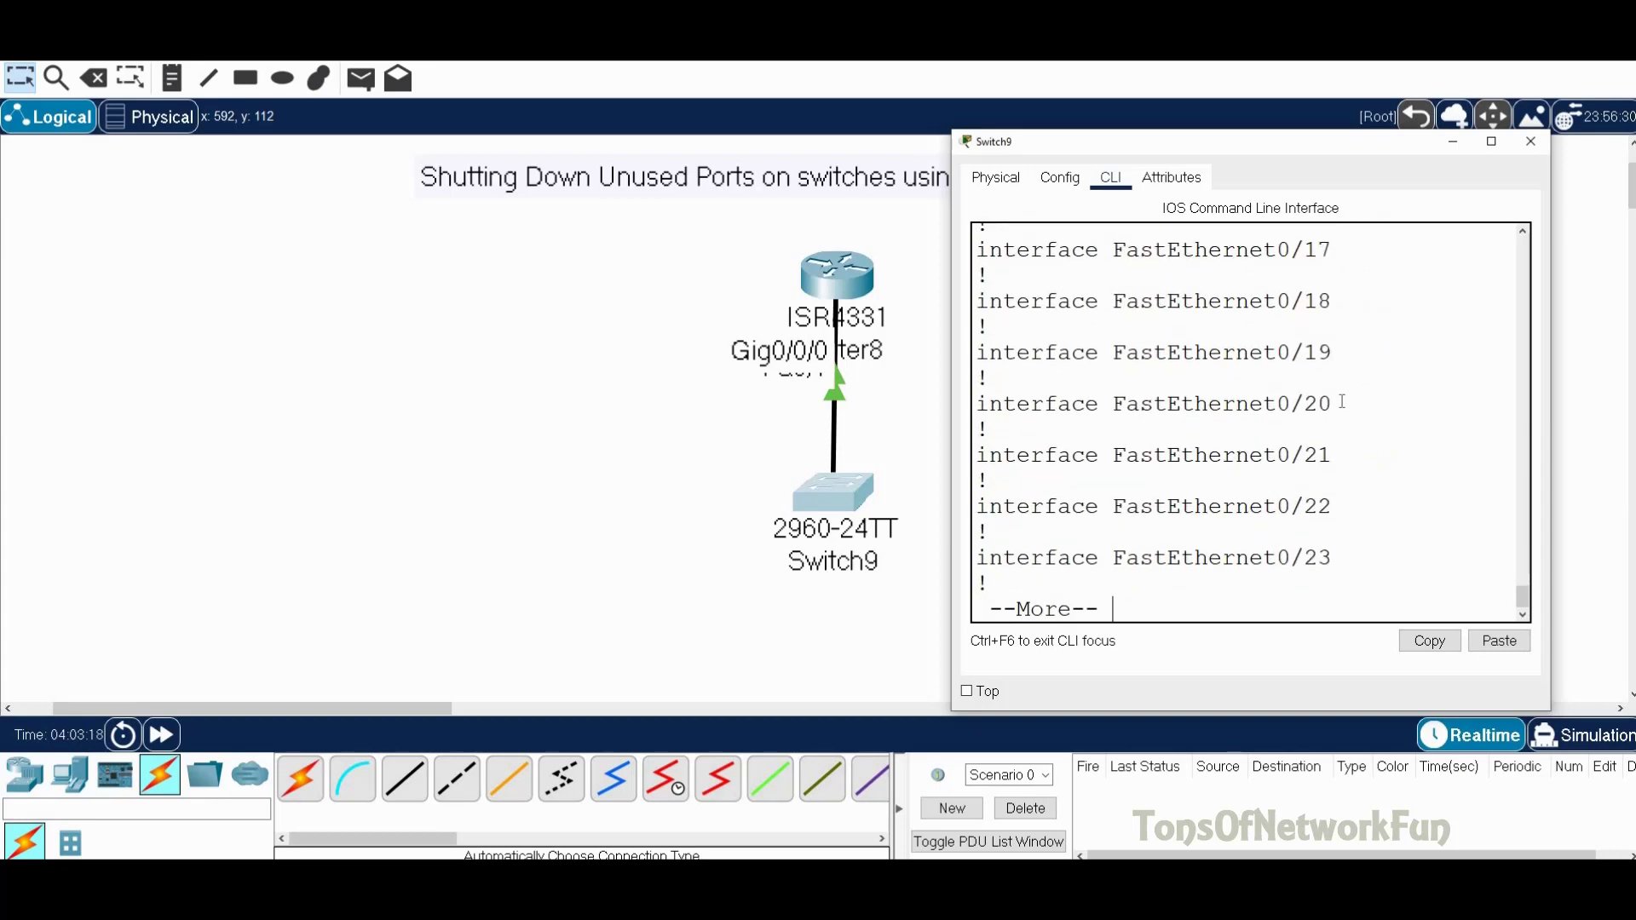
{"action": "mouse_move", "coordinate": [1336, 555]}
{"action": "left_mouse_down"}
{"action": "mouse_move", "coordinate": [980, 584]}
{"action": "mouse_move", "coordinate": [1335, 584]}
{"action": "left_mouse_up"}
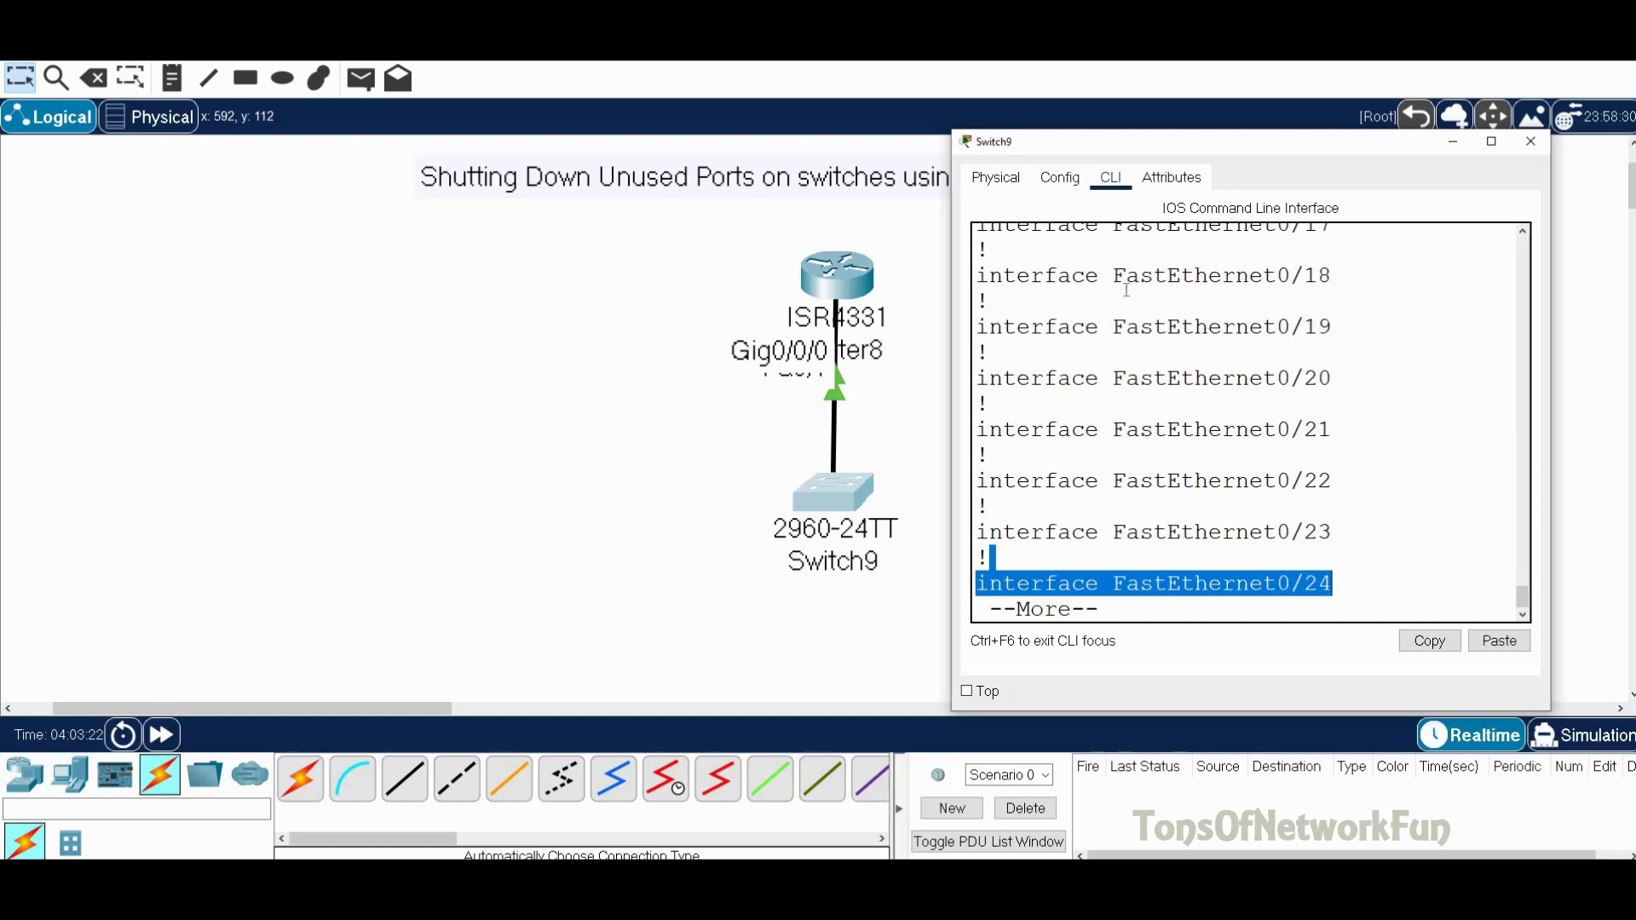
{"action": "scroll", "coordinate": [1222, 389], "scroll_direction": "up", "scroll_amount": 12}
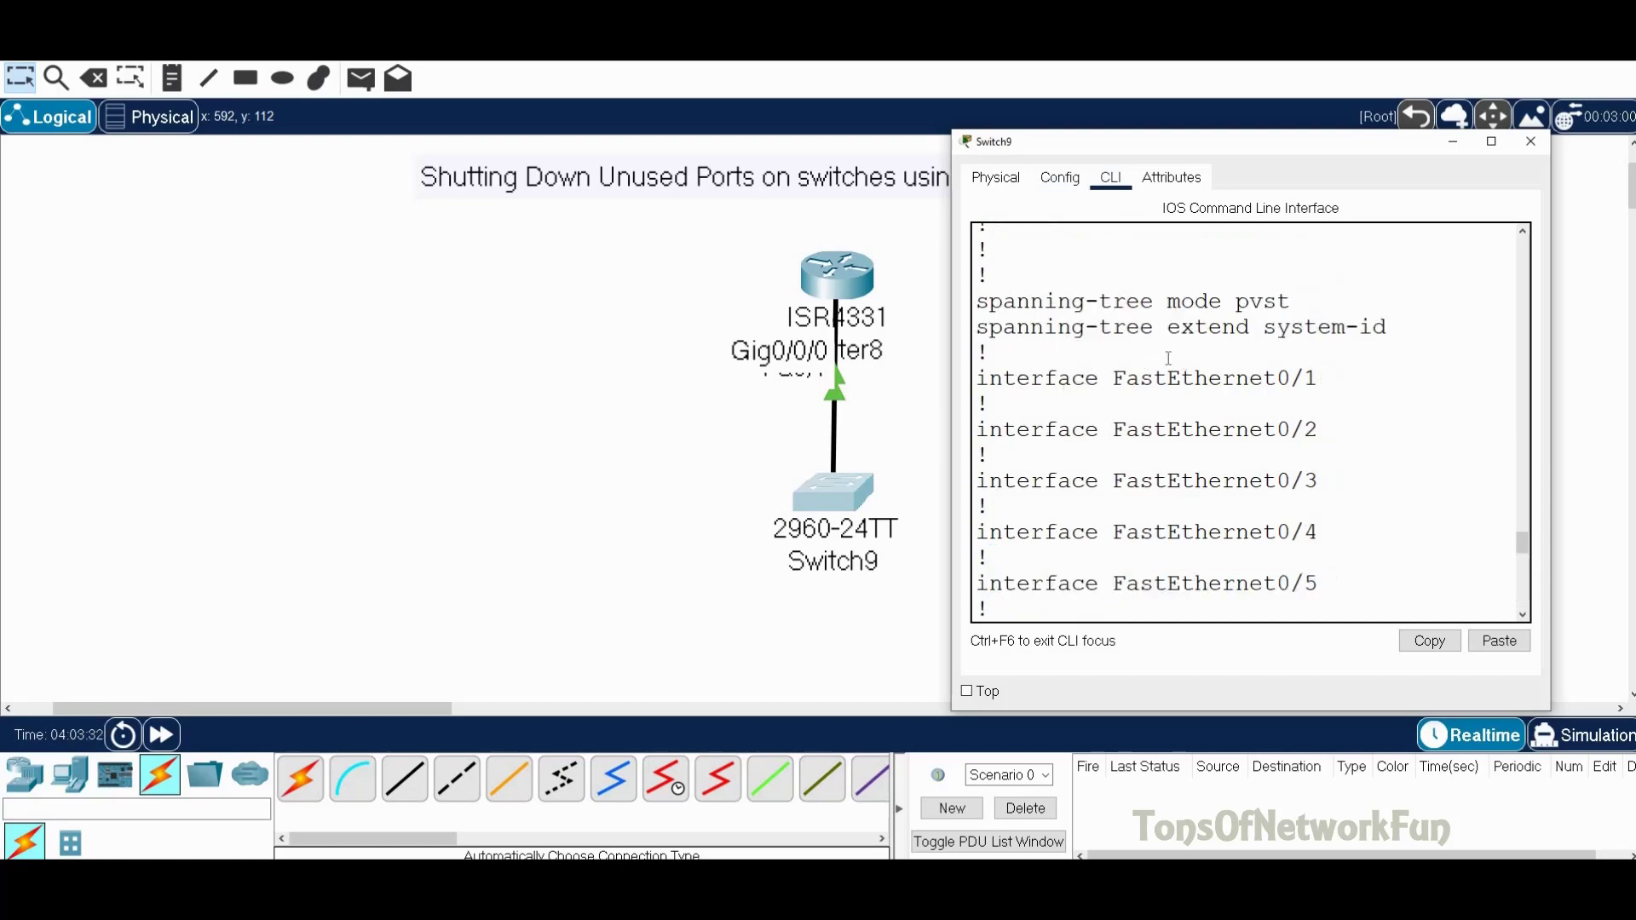
{"action": "scroll", "coordinate": [1170, 326], "scroll_direction": "down", "scroll_amount": 2}
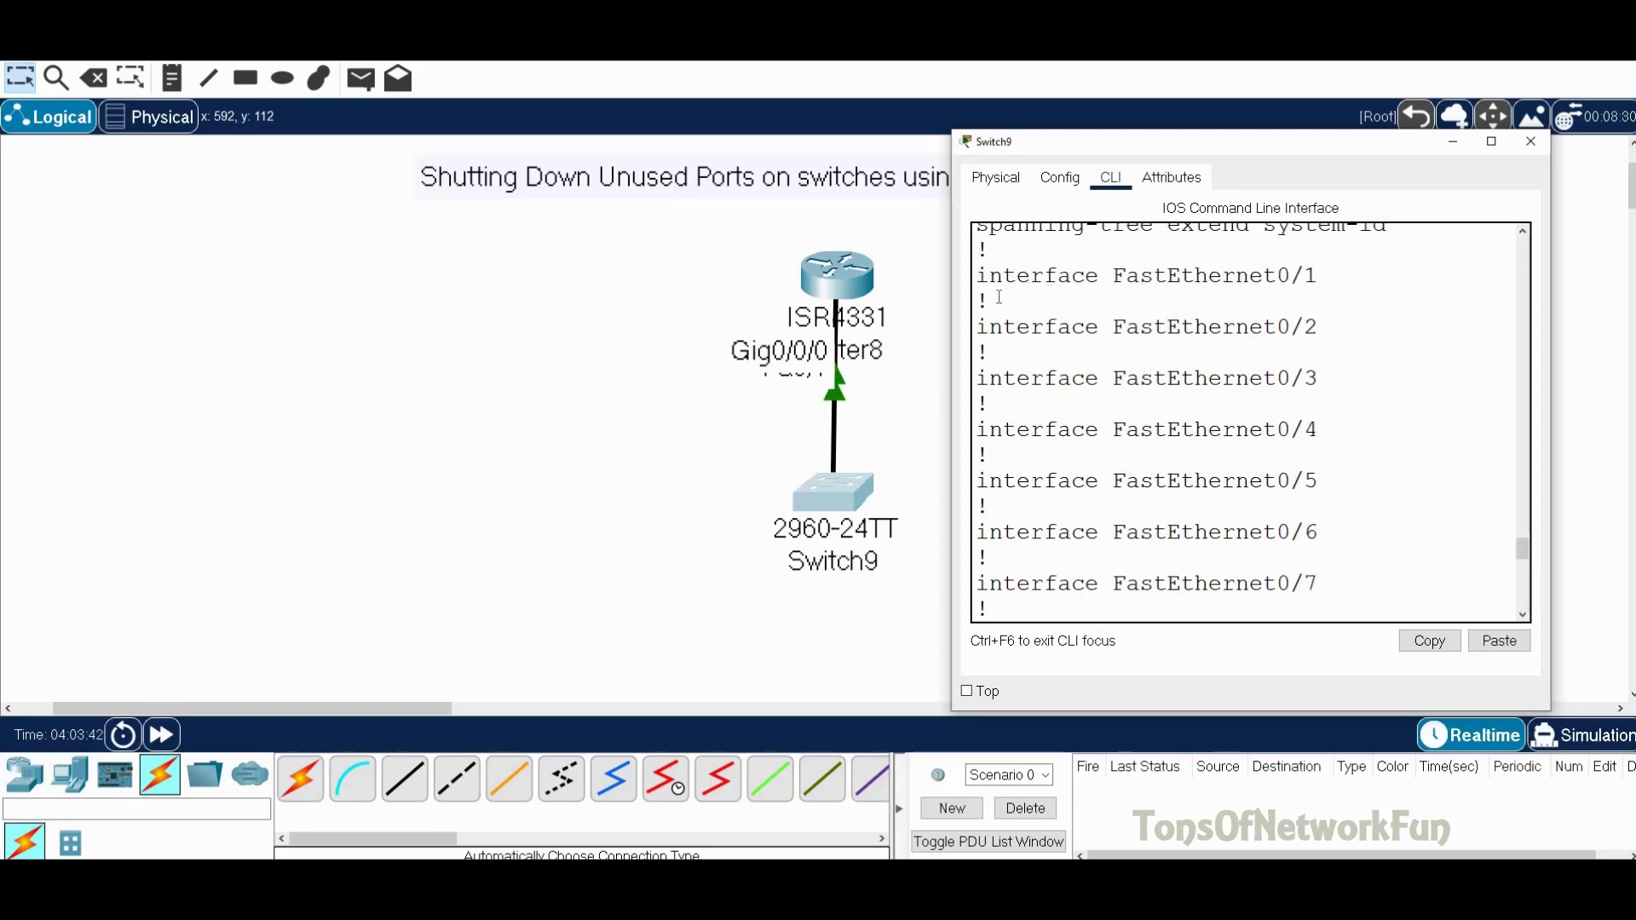
Step: Compare against Router8's output, marking the shutdown line under GigabitEthernet0/0/1
{"action": "left_click", "coordinate": [866, 284]}
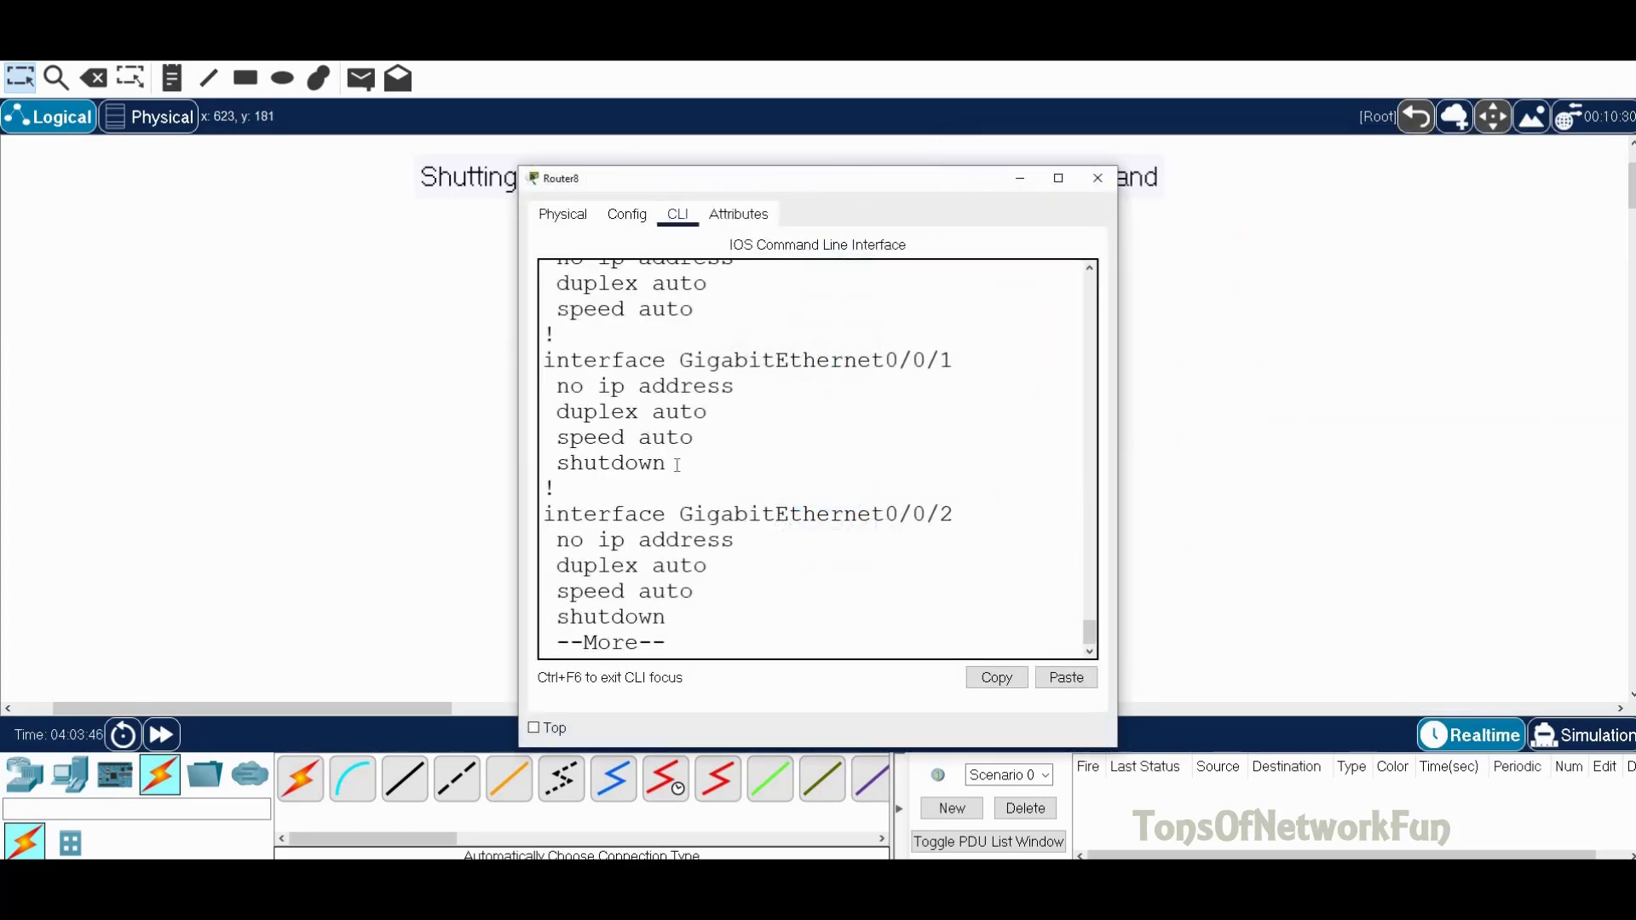
{"action": "left_click_drag", "start_coordinate": [669, 463], "coordinate": [544, 463]}
{"action": "left_click", "coordinate": [1428, 298]}
Step: Back in Switch9's output, re-mark FastEthernet0/24 and page through the gigabit ports to the end
{"action": "left_click", "coordinate": [833, 491]}
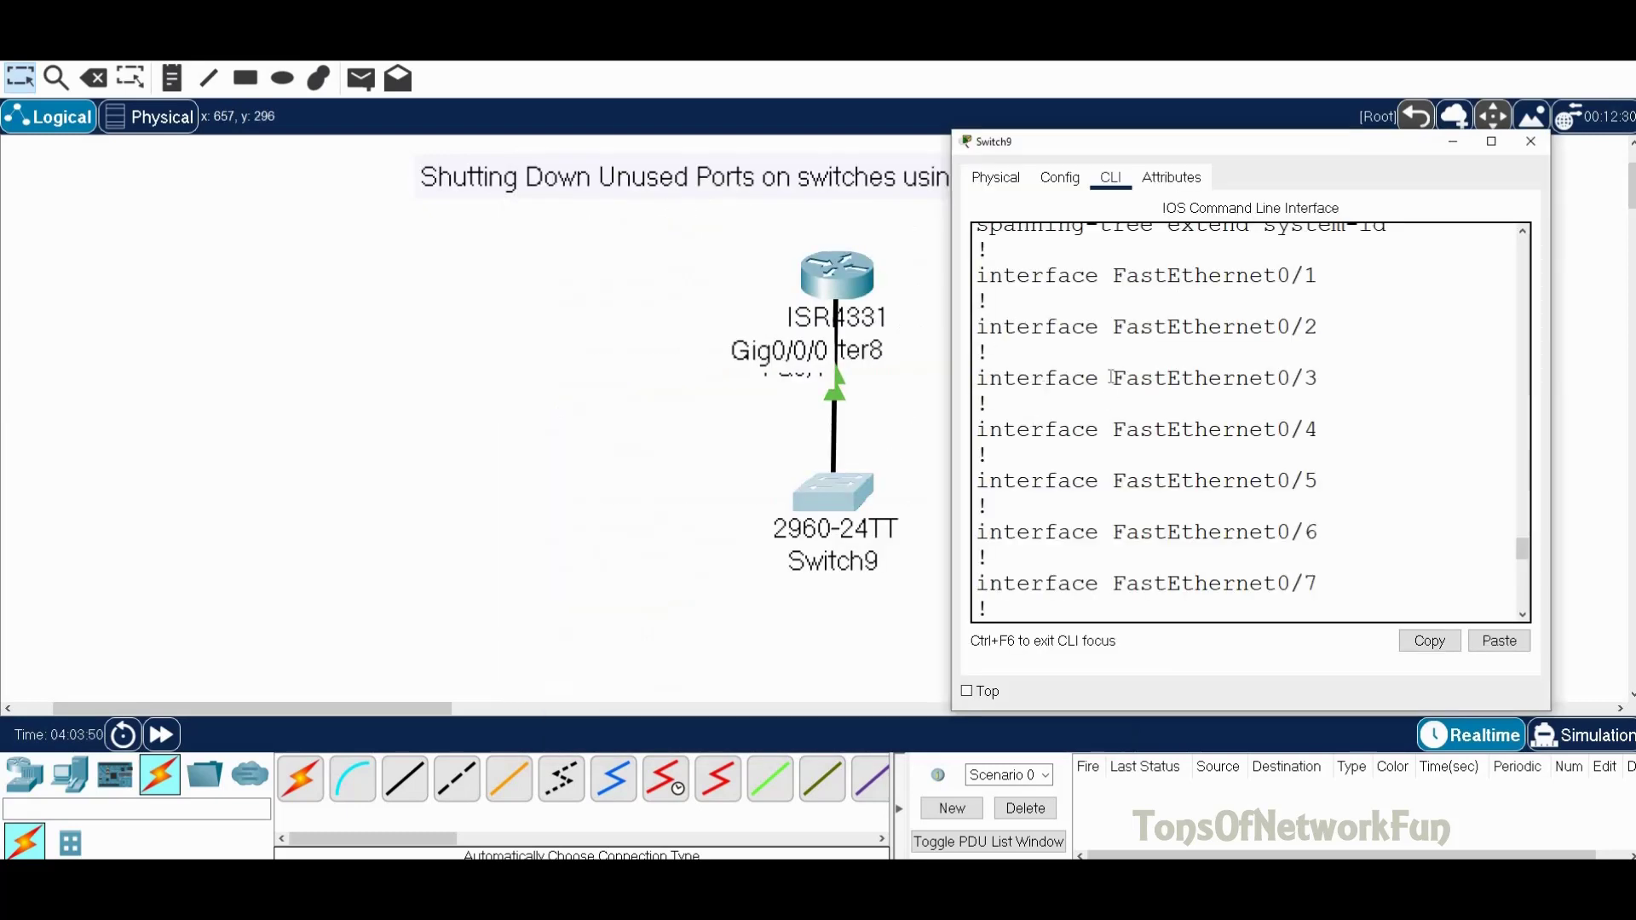
{"action": "scroll", "coordinate": [1099, 371], "scroll_direction": "down", "scroll_amount": 5}
{"action": "scroll", "coordinate": [1100, 368], "scroll_direction": "down", "scroll_amount": 6}
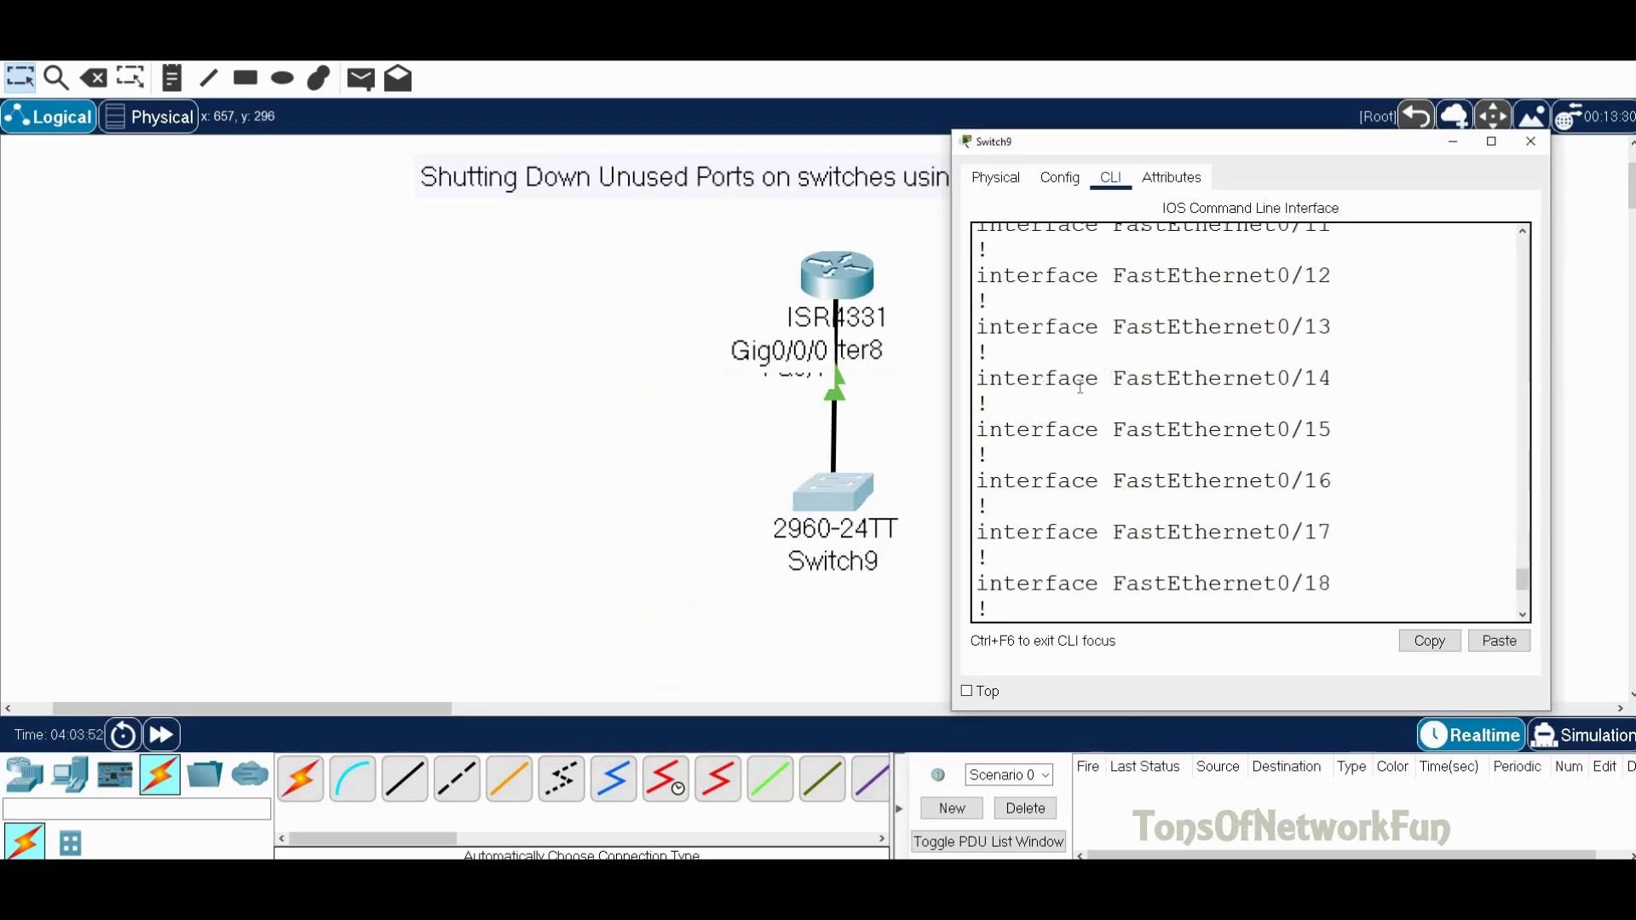
{"action": "left_click_drag", "start_coordinate": [989, 554], "coordinate": [1332, 581]}
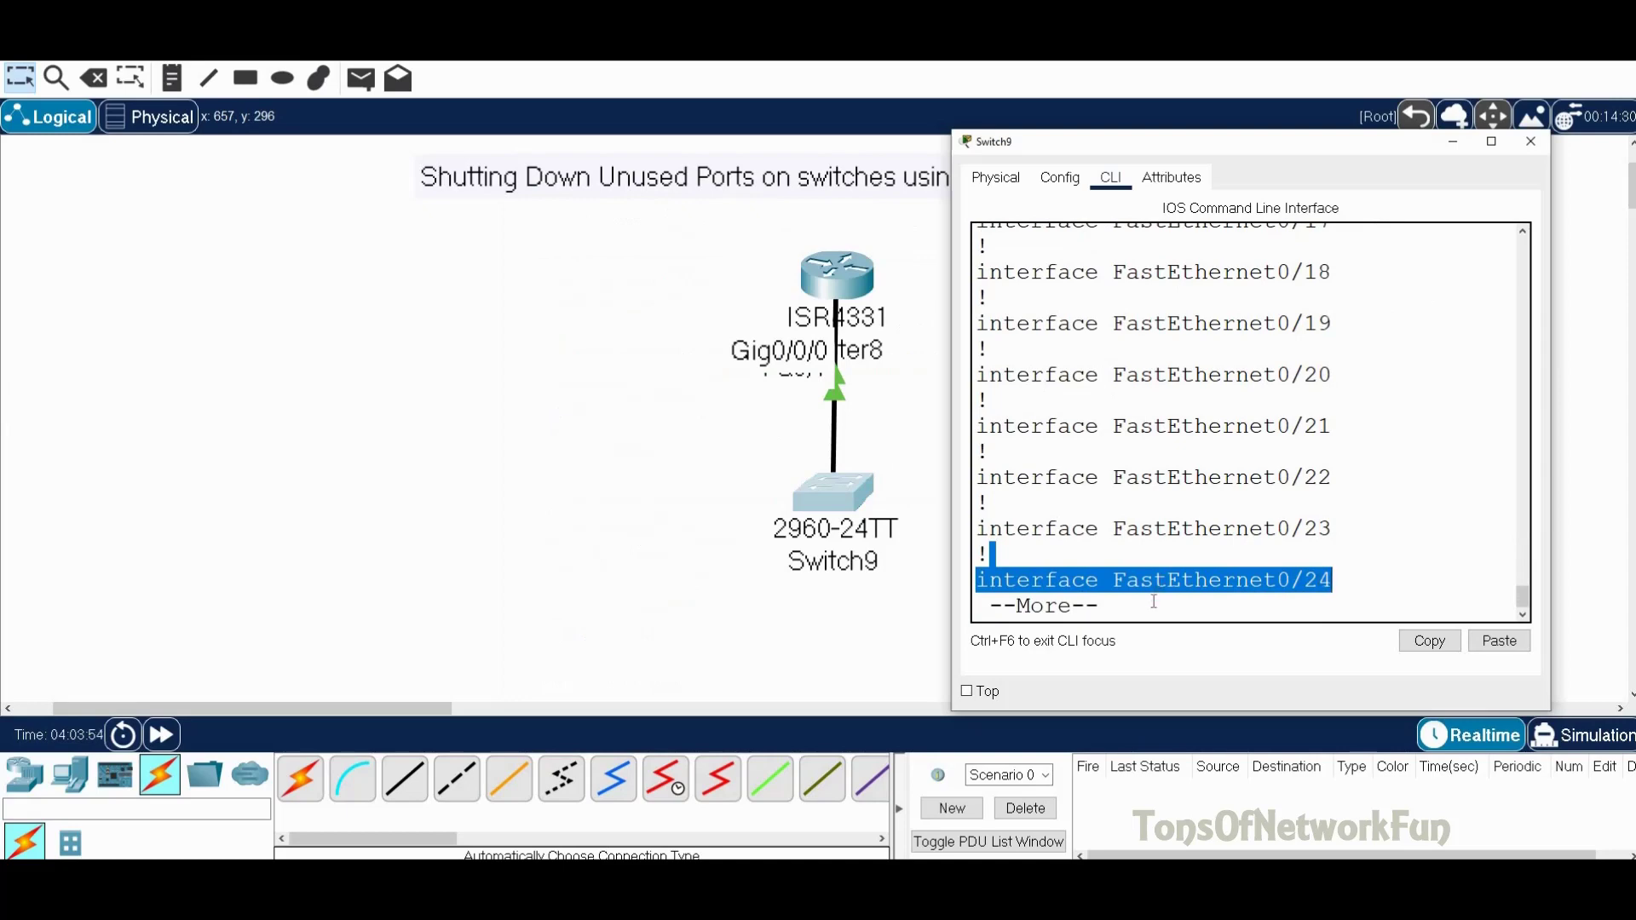
{"action": "left_click", "coordinate": [1166, 477]}
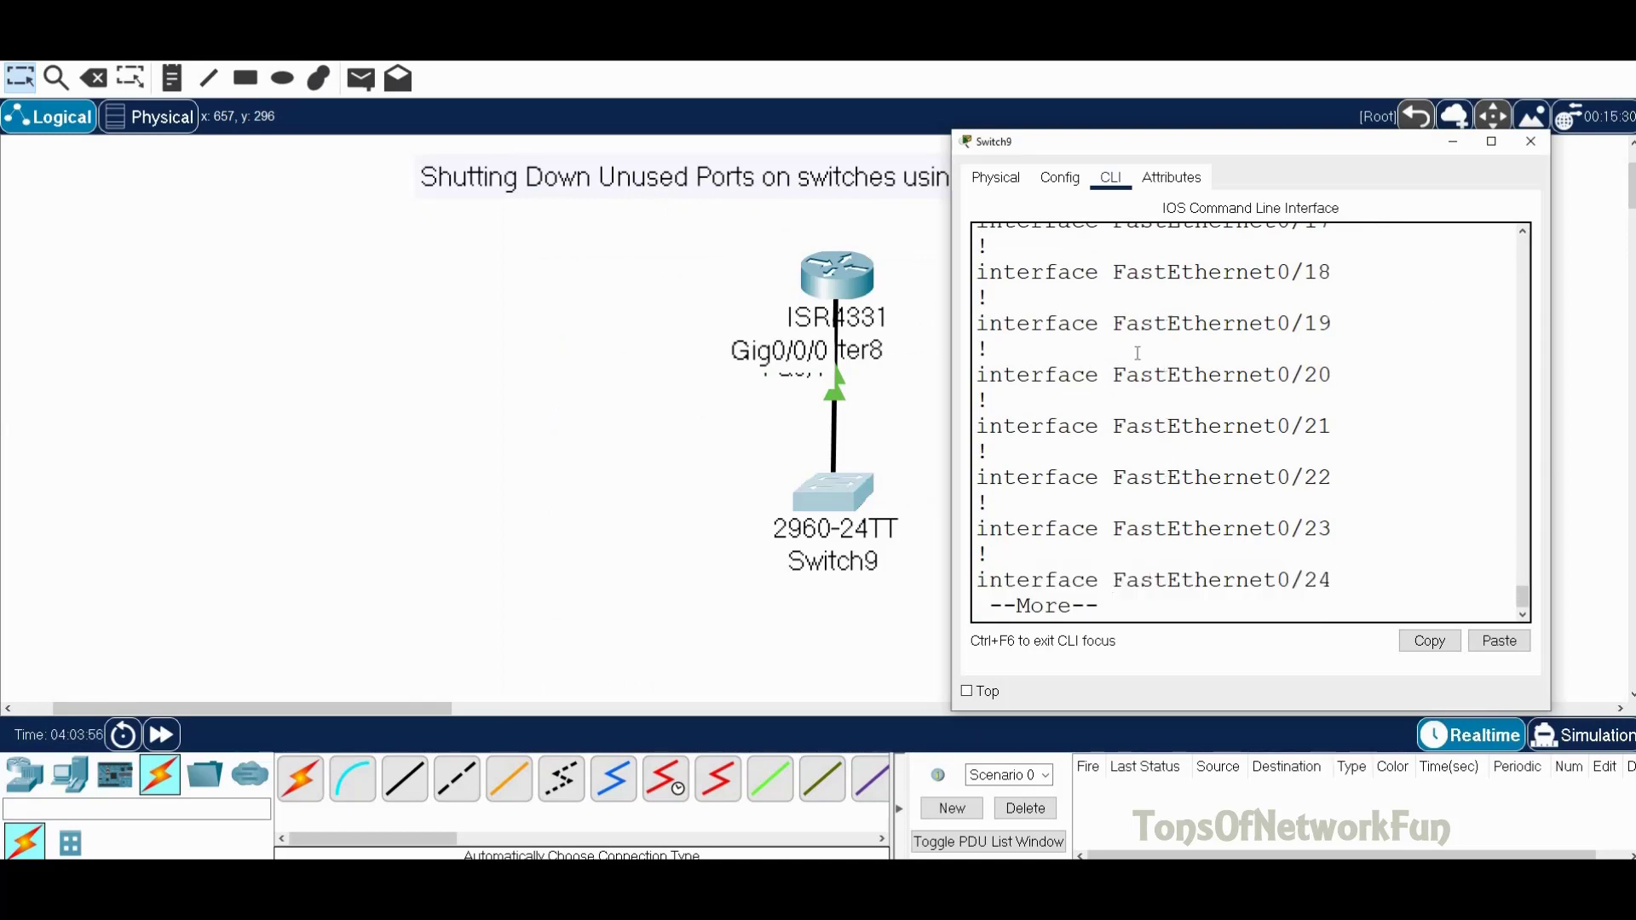
{"action": "scroll", "coordinate": [1091, 398], "scroll_direction": "up", "scroll_amount": 6}
{"action": "scroll", "coordinate": [1100, 399], "scroll_direction": "up", "scroll_amount": 5}
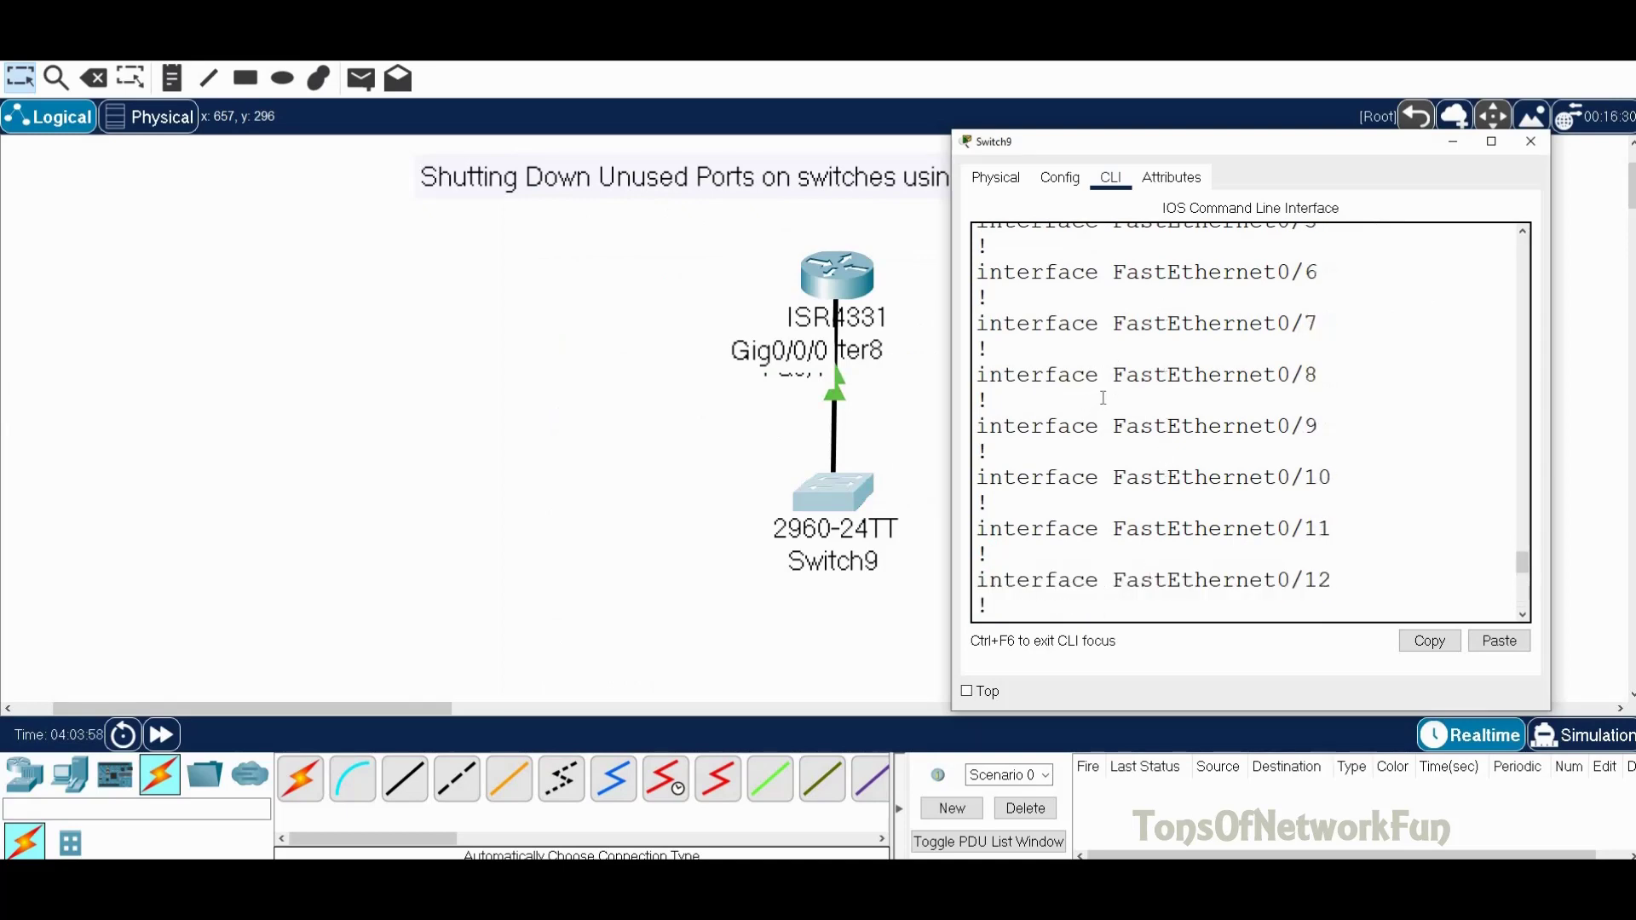
{"action": "scroll", "coordinate": [1119, 381], "scroll_direction": "down", "scroll_amount": 3}
{"action": "scroll", "coordinate": [1119, 381], "scroll_direction": "down", "scroll_amount": 7}
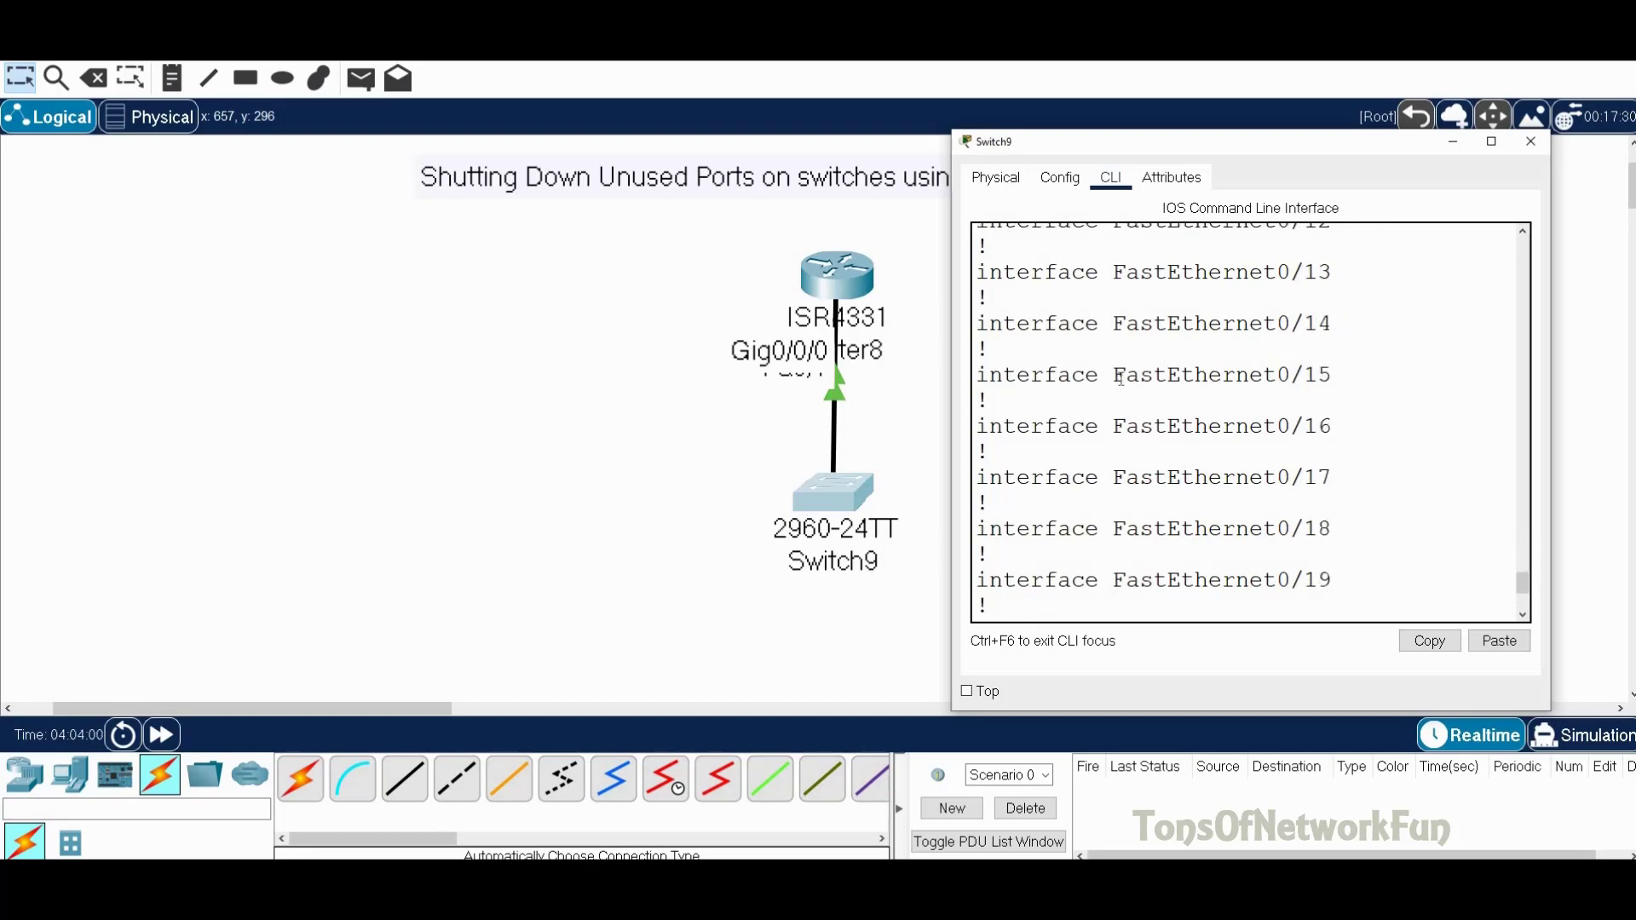
{"action": "key", "text": "Return"}
{"action": "key", "text": "Return"}
{"action": "key", "text": "Return"}
{"action": "key", "text": "Return"}
{"action": "key", "text": "Return"}
{"action": "key", "text": "Return"}
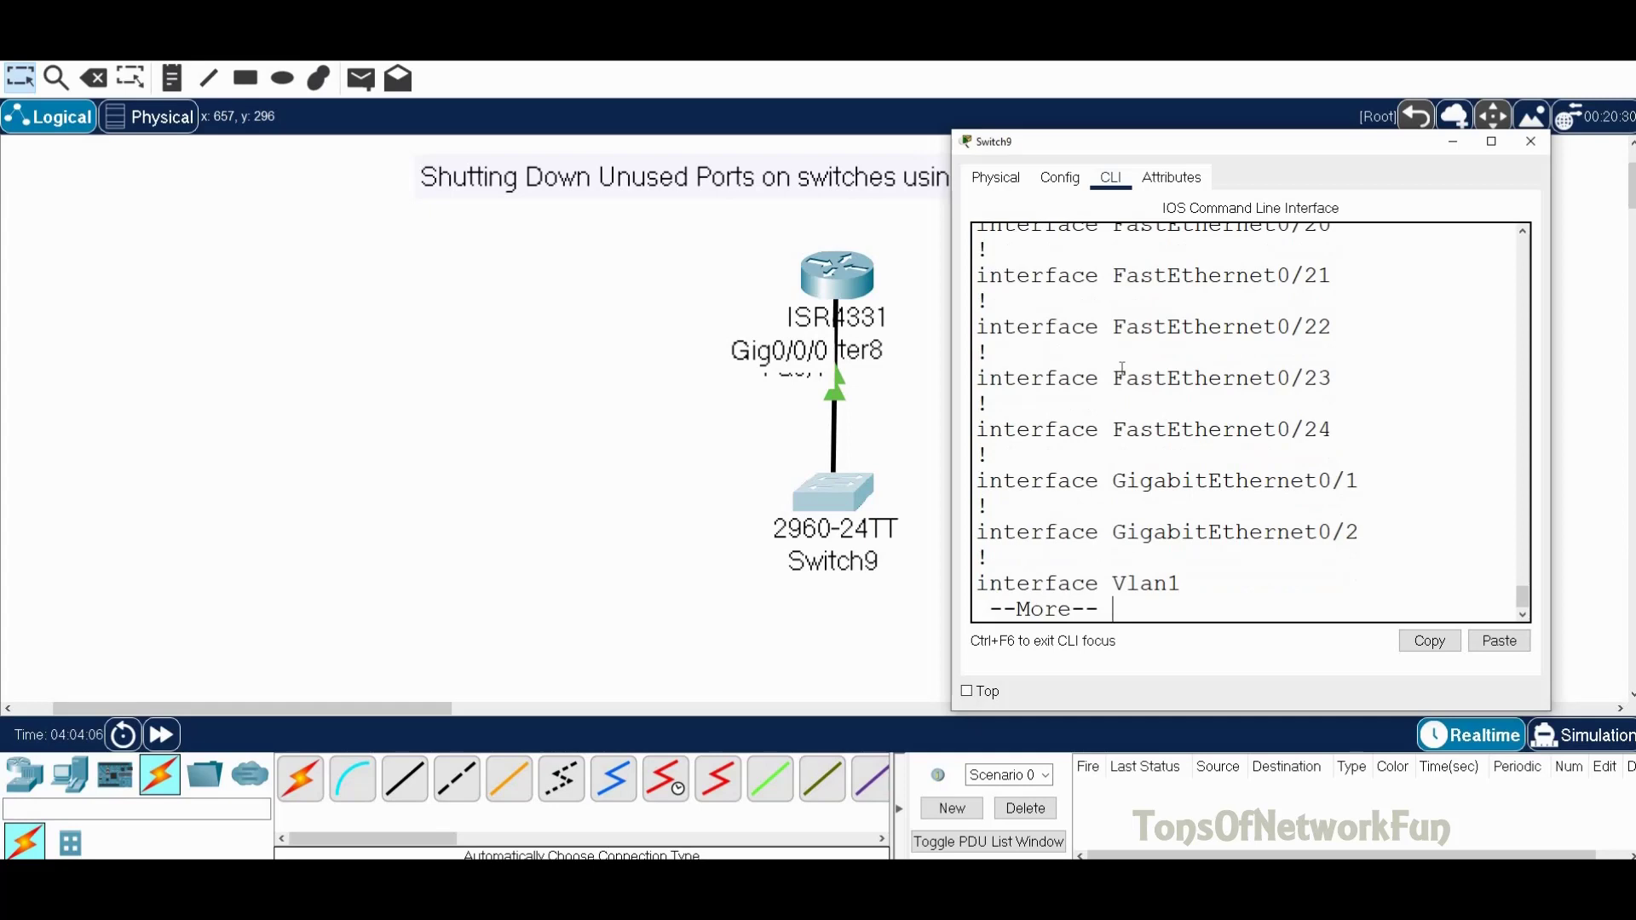
{"action": "key", "text": "Return"}
Step: Quit the listing with q and enter global configuration mode with conf t
{"action": "key", "text": "q"}
{"action": "type", "text": "conf t"}
{"action": "key", "text": "Return"}
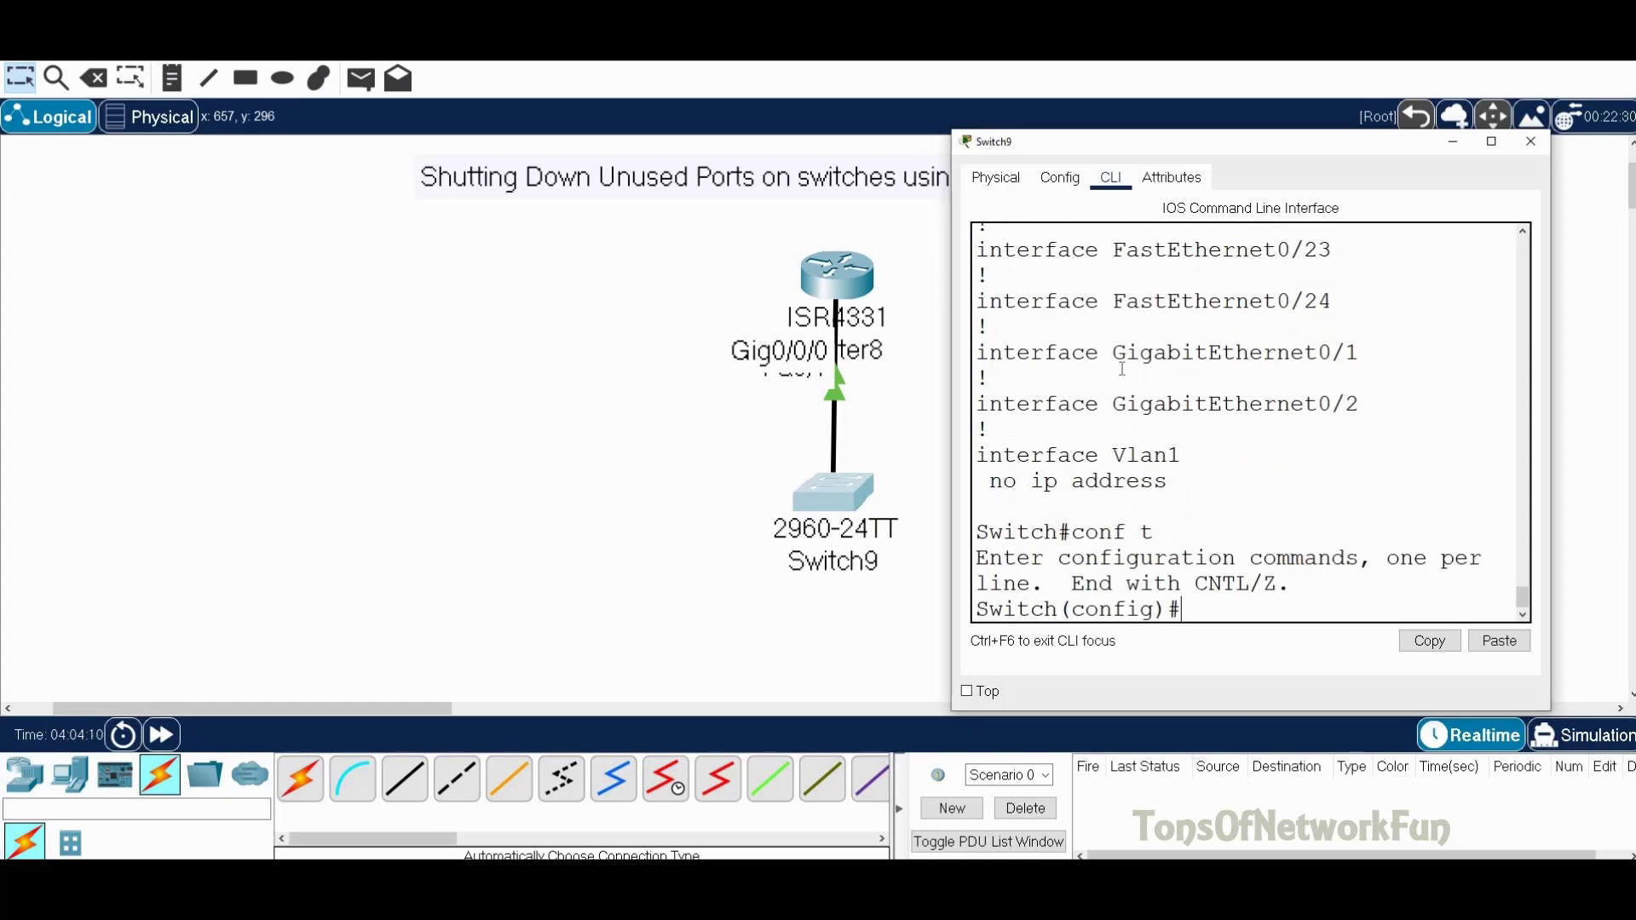
Step: Type the port list fa0/2,fa0/3,fa0/4,fa0/5,fa0/24, g0/1,g0/2, then erase it back to 'int'
{"action": "type", "text": "int fa0/"}
{"action": "type", "text": "2,fa0/3"}
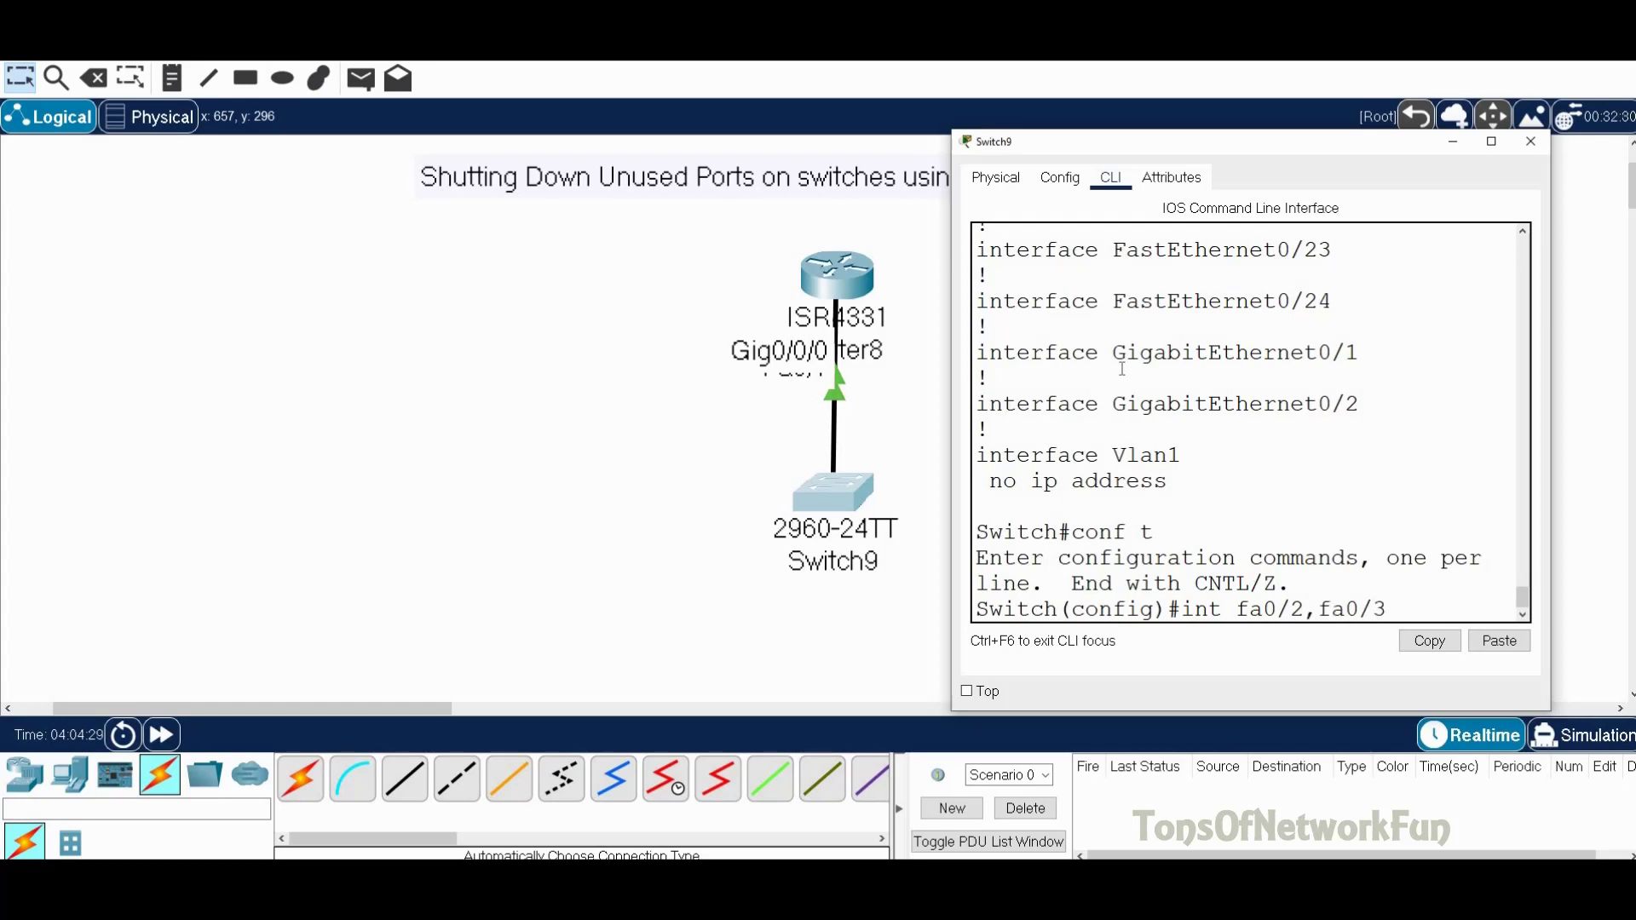
{"action": "type", "text": ",fa0/4,fa0/5"}
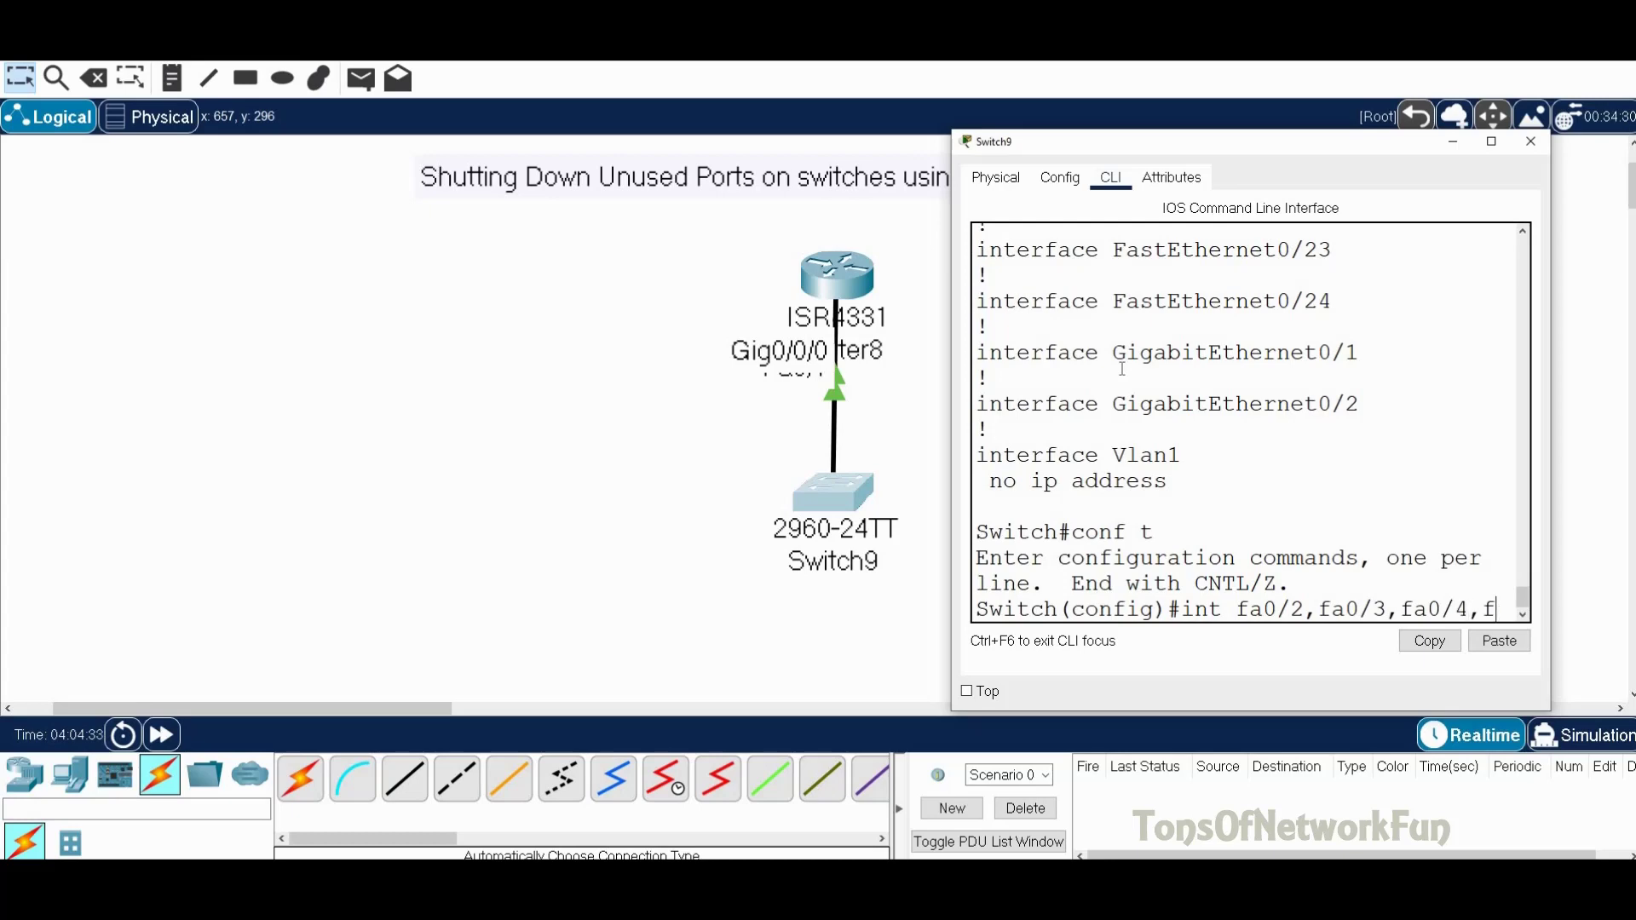
{"action": "type", "text": ",fa0/24"}
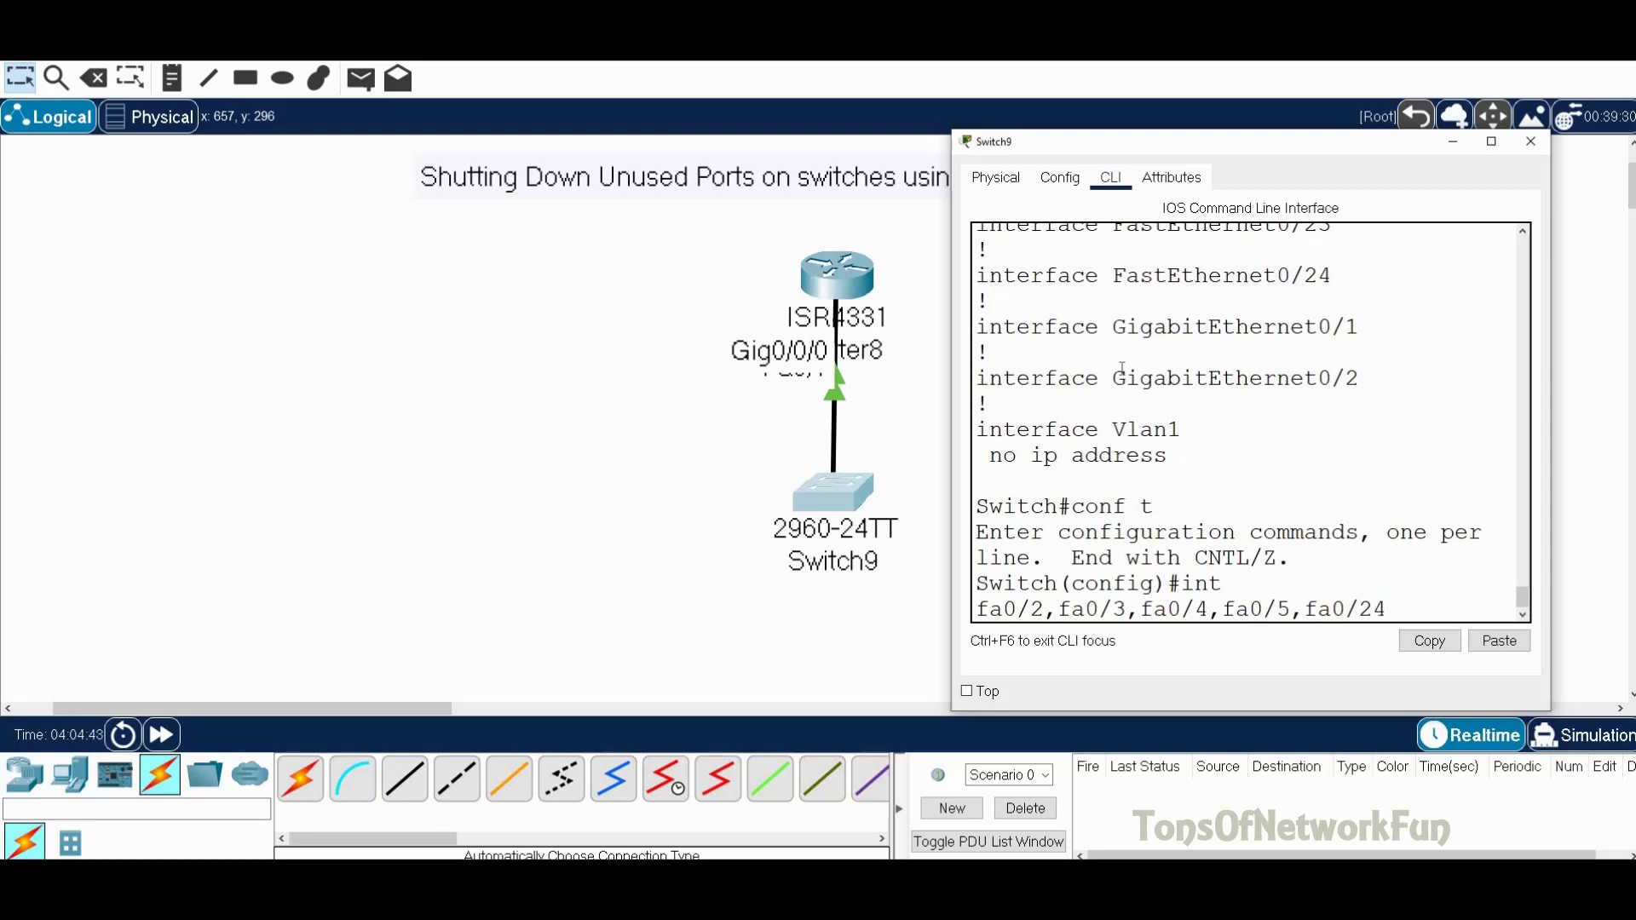
{"action": "type", "text": ", g0/1,g0/2"}
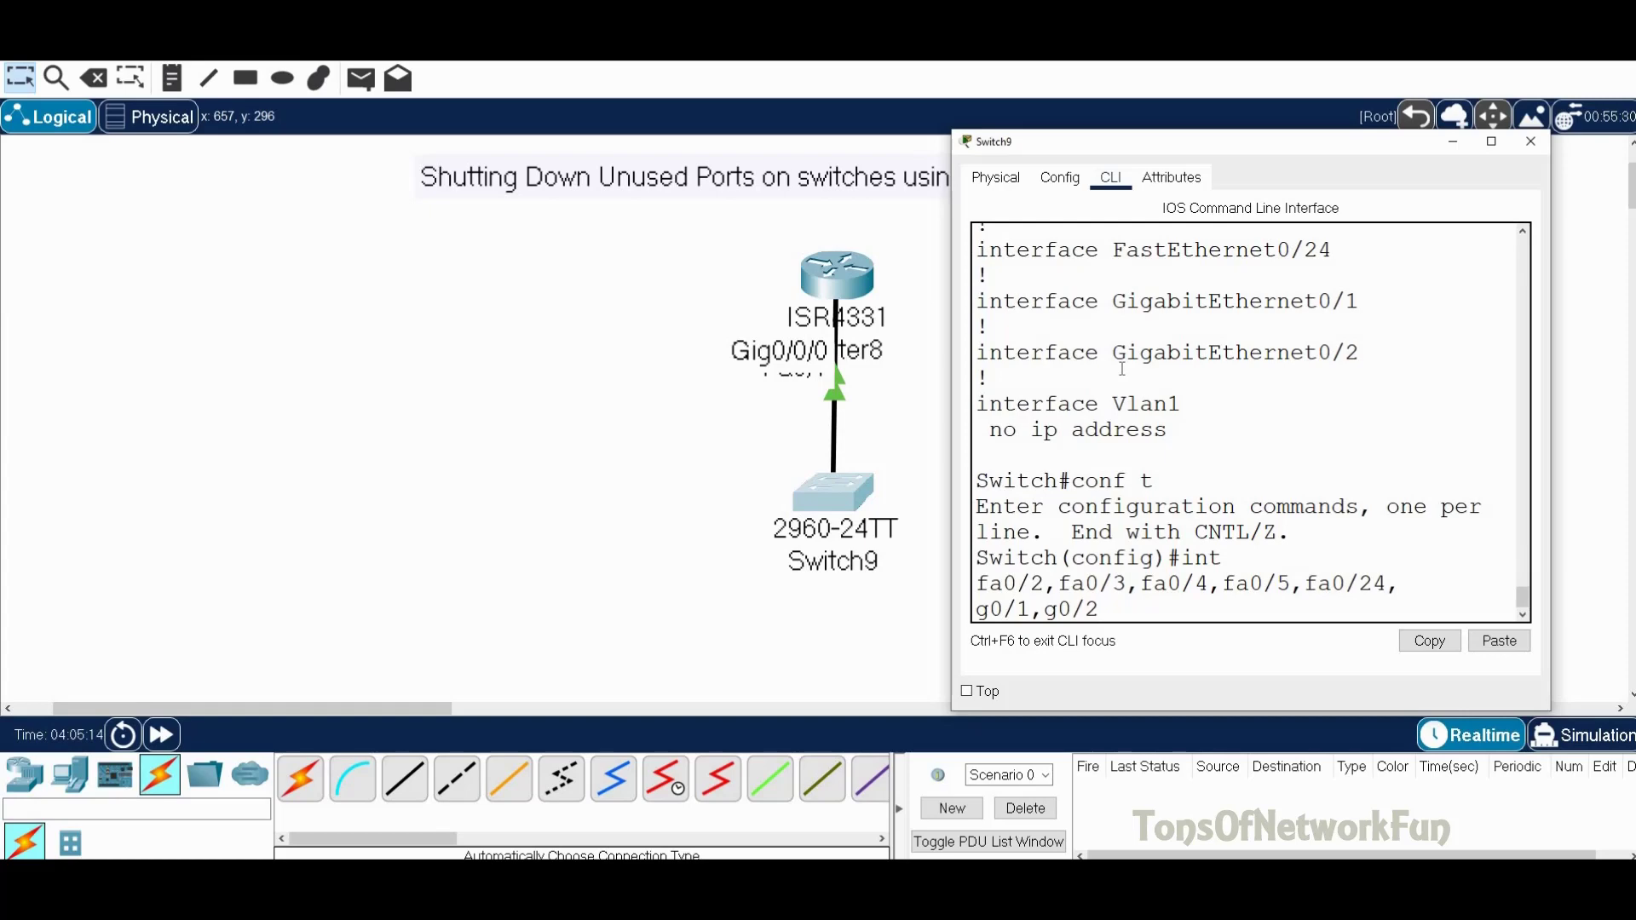
{"action": "key", "text": "BackSpace"}
{"action": "key", "text": "BackSpace"}
{"action": "key", "text": "BackSpace"}
{"action": "key", "text": "BackSpace"}
{"action": "key", "text": "BackSpace"}
{"action": "key", "text": "BackSpace"}
{"action": "key", "text": "BackSpace"}
{"action": "key", "text": "BackSpace"}
{"action": "key", "text": "BackSpace"}
{"action": "key", "text": "BackSpace"}
{"action": "key", "text": "BackSpace"}
{"action": "key", "text": "BackSpace"}
{"action": "key", "text": "BackSpace"}
{"action": "key", "text": "BackSpace"}
{"action": "key", "text": "BackSpace"}
{"action": "key", "text": "BackSpace"}
{"action": "key", "text": "BackSpace"}
{"action": "key", "text": "BackSpace"}
{"action": "key", "text": "BackSpace"}
{"action": "key", "text": "BackSpace"}
{"action": "key", "text": "BackSpace"}
{"action": "key", "text": "BackSpace"}
{"action": "key", "text": "BackSpace"}
{"action": "key", "text": "BackSpace"}
{"action": "key", "text": "BackSpace"}
{"action": "key", "text": "BackSpace"}
{"action": "key", "text": "BackSpace"}
{"action": "key", "text": "BackSpace"}
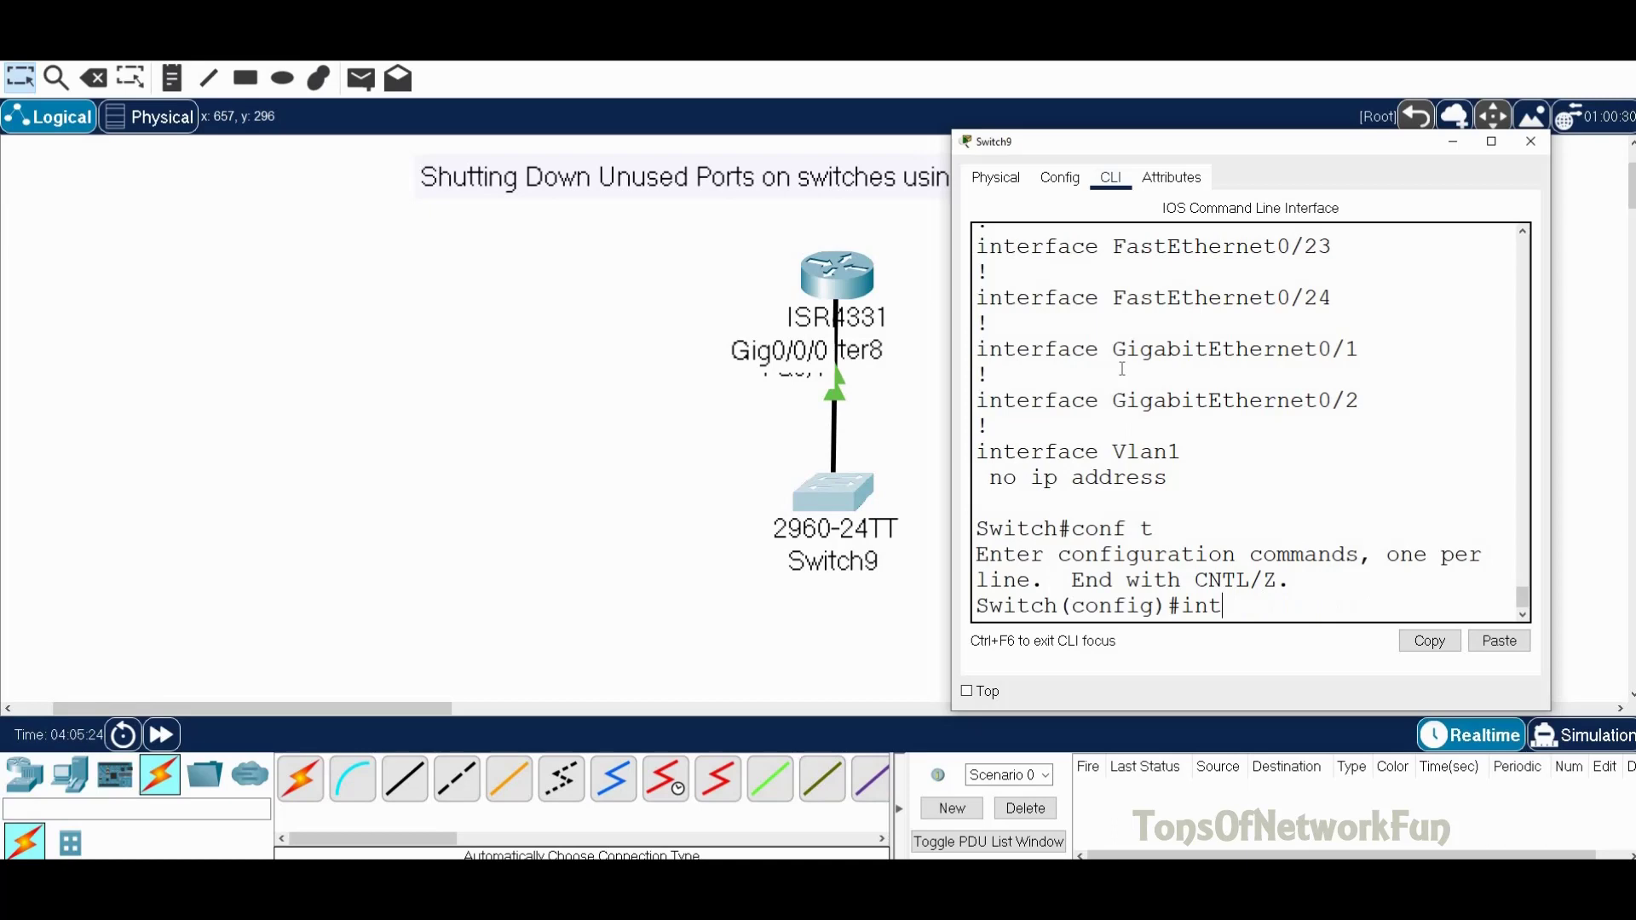
Step: Extend the command to 'int range fa0/2-24', correcting a mistyped 'gs'
{"action": "type", "text": "ra"}
{"action": "type", "text": "n"}
{"action": "type", "text": "ge"}
{"action": "type", "text": "gs"}
{"action": "key", "text": "BackSpace"}
{"action": "key", "text": "BackSpace"}
{"action": "type", "text": "fa0/2-"}
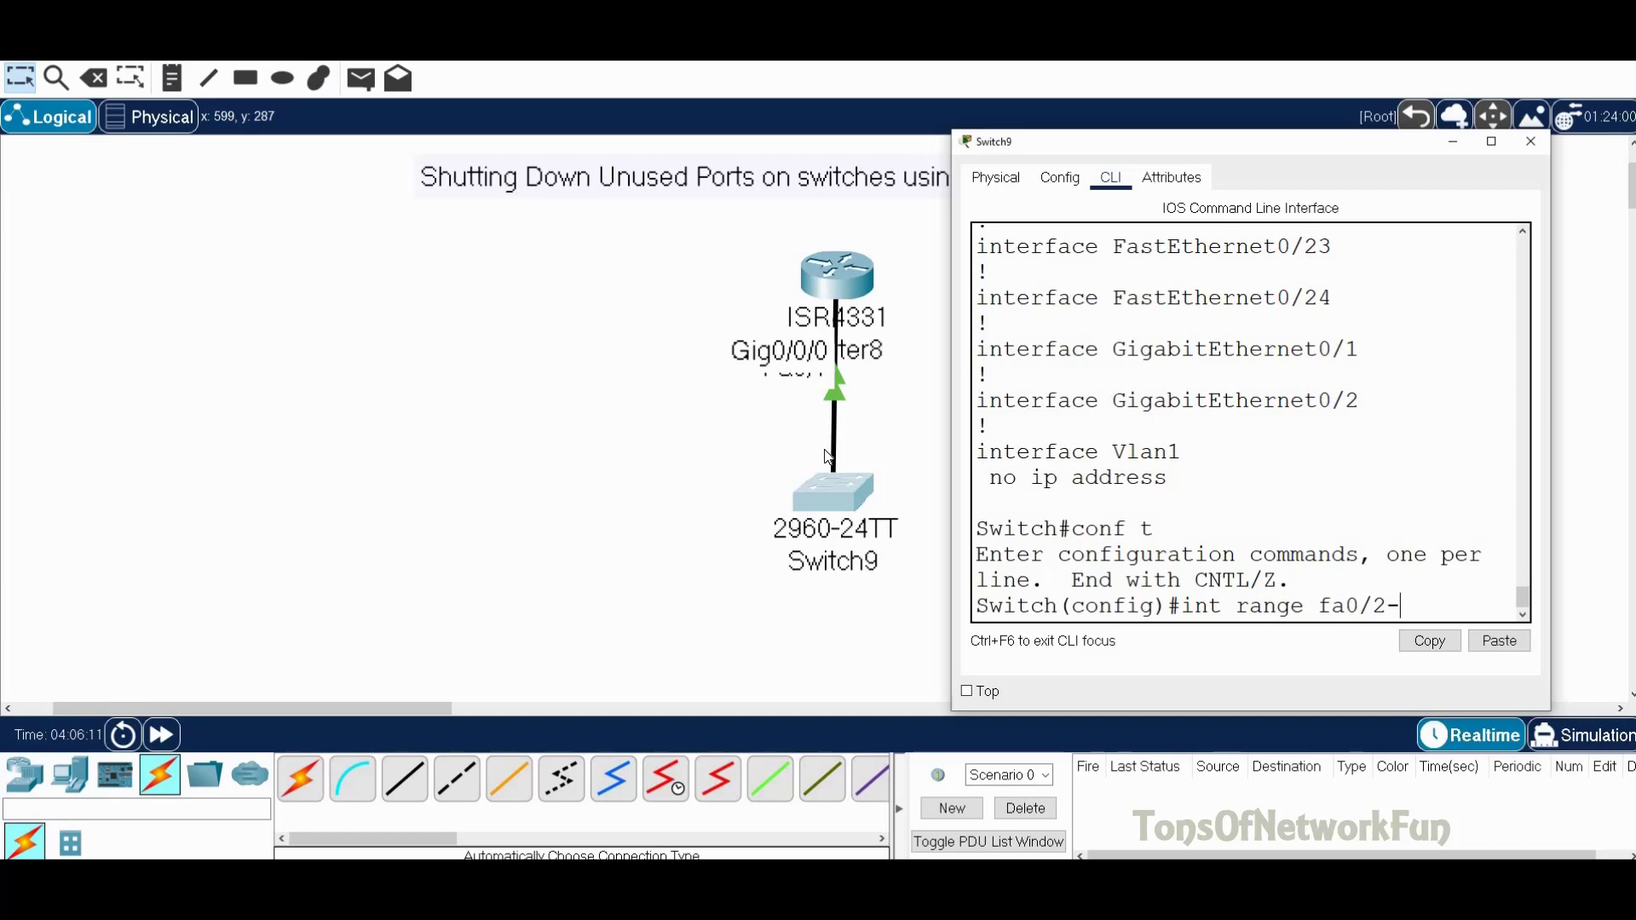
{"action": "type", "text": "24,"}
Step: Try gigabit endings g0/1-2, g0/1-3 and g0/1,g0/3, erasing each back to 'g0/'
{"action": "type", "text": "g0/"}
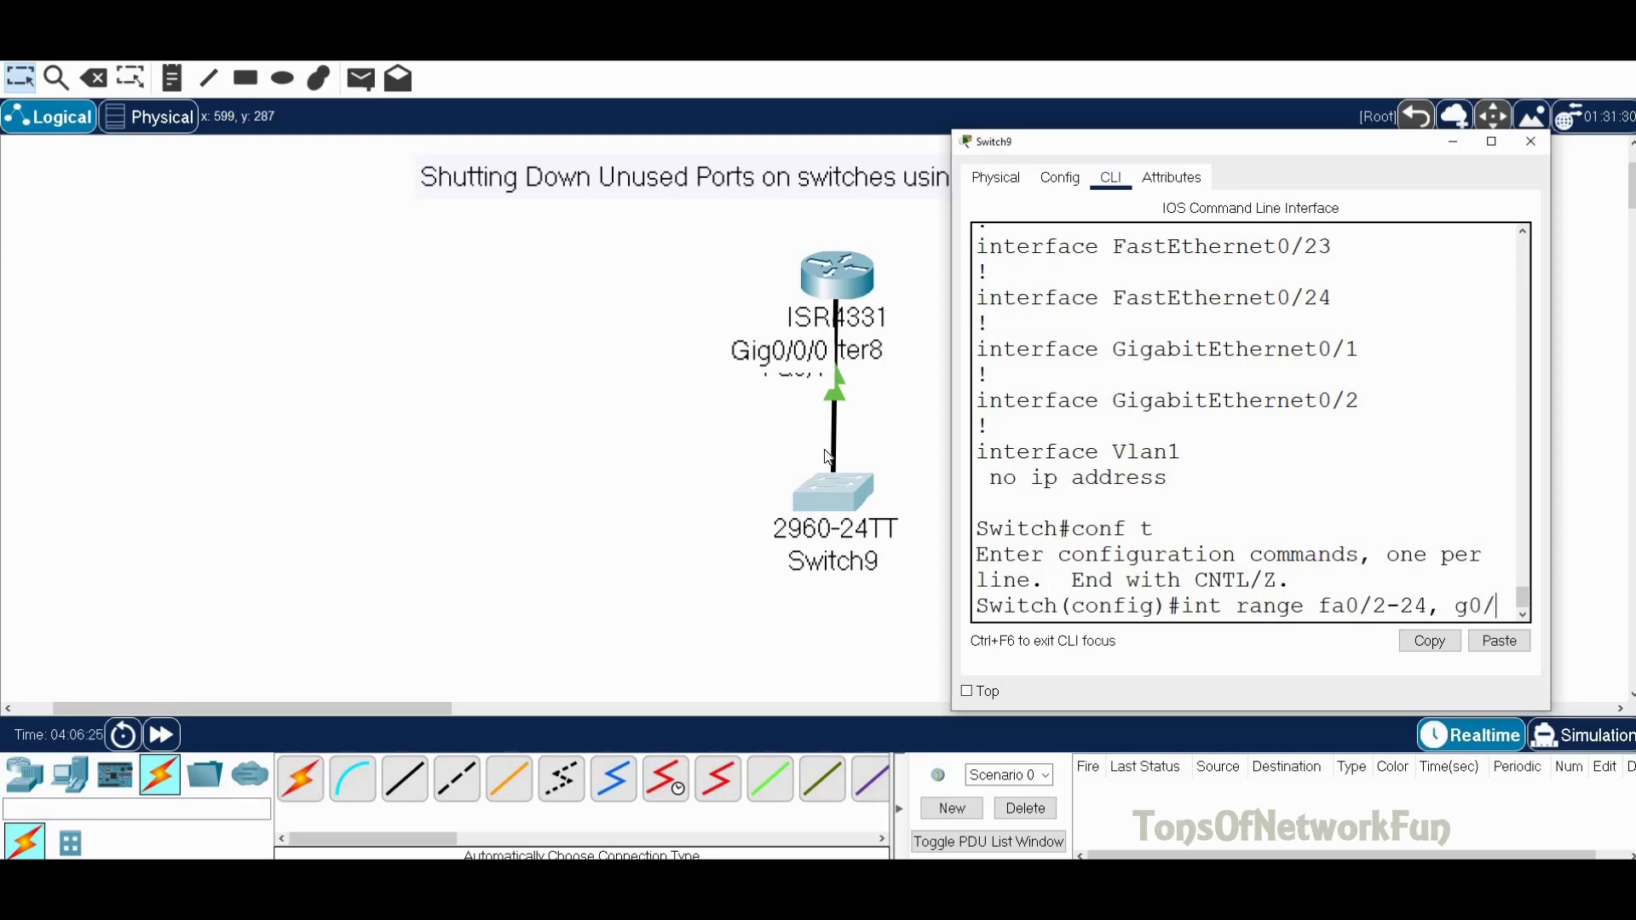
{"action": "type", "text": "1-"}
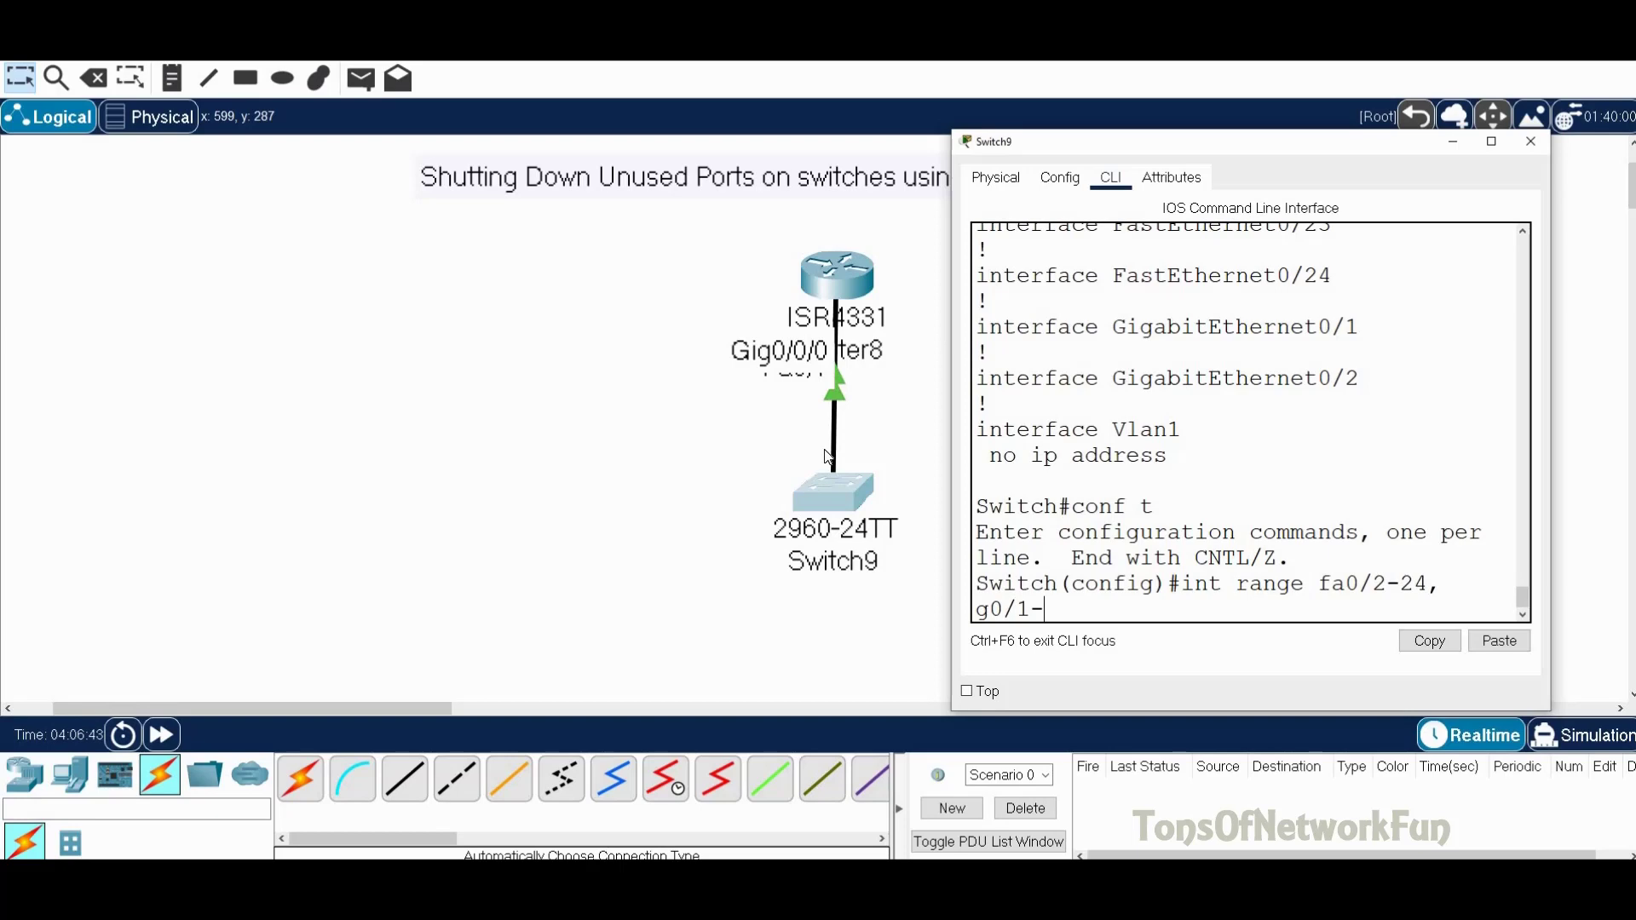
{"action": "type", "text": "2"}
{"action": "key", "text": "BackSpace"}
{"action": "key", "text": "BackSpace"}
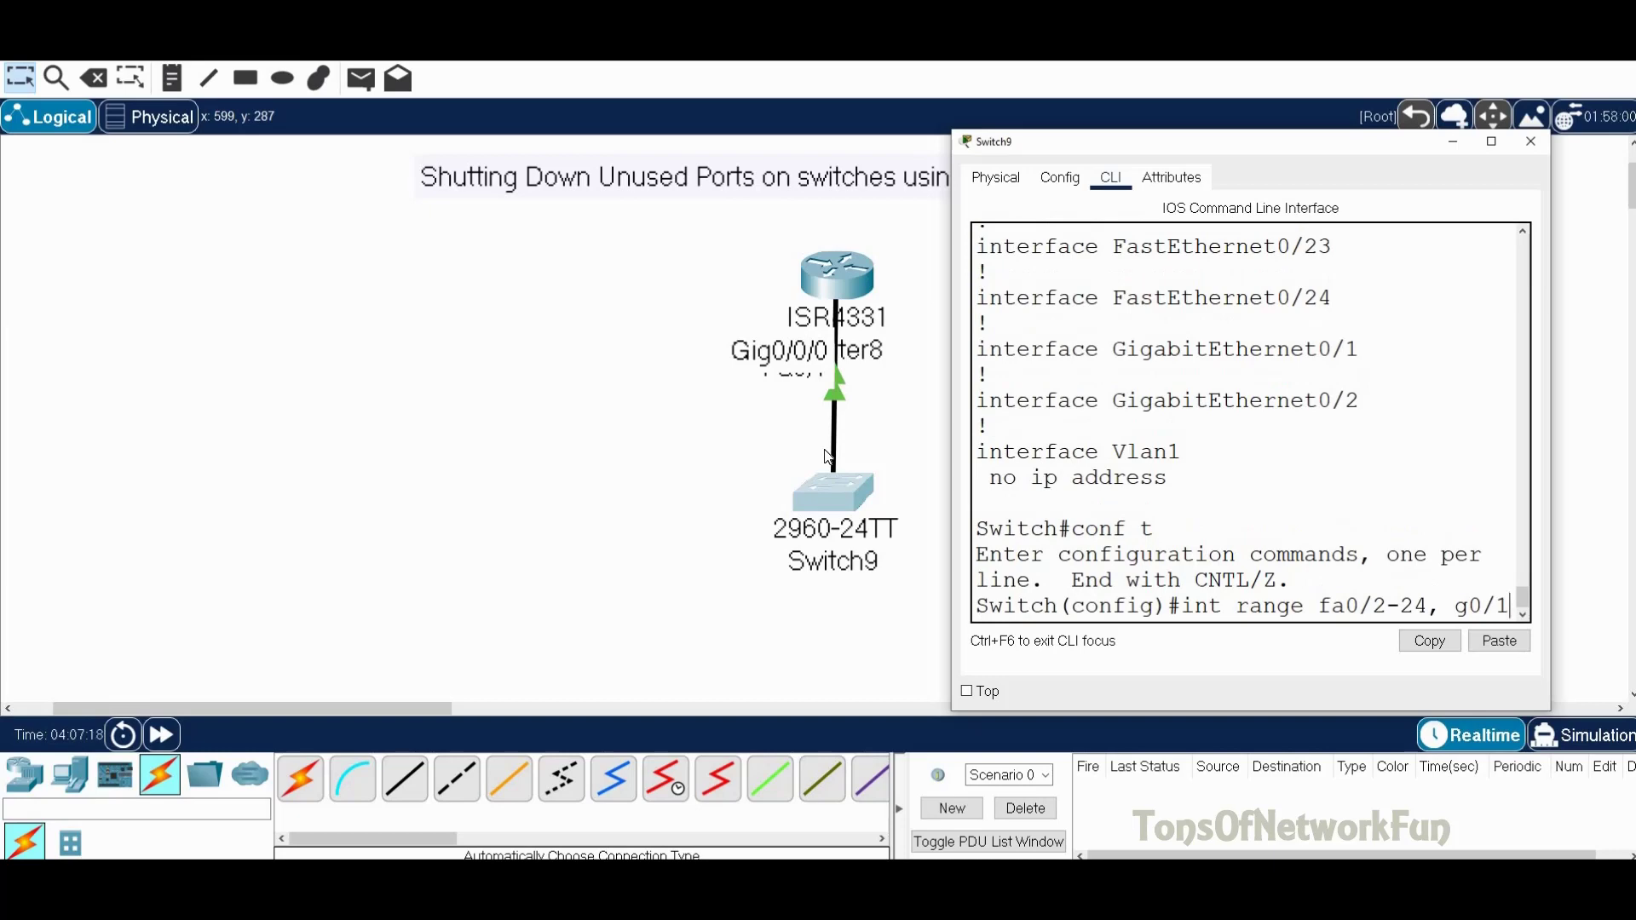
{"action": "type", "text": "-"}
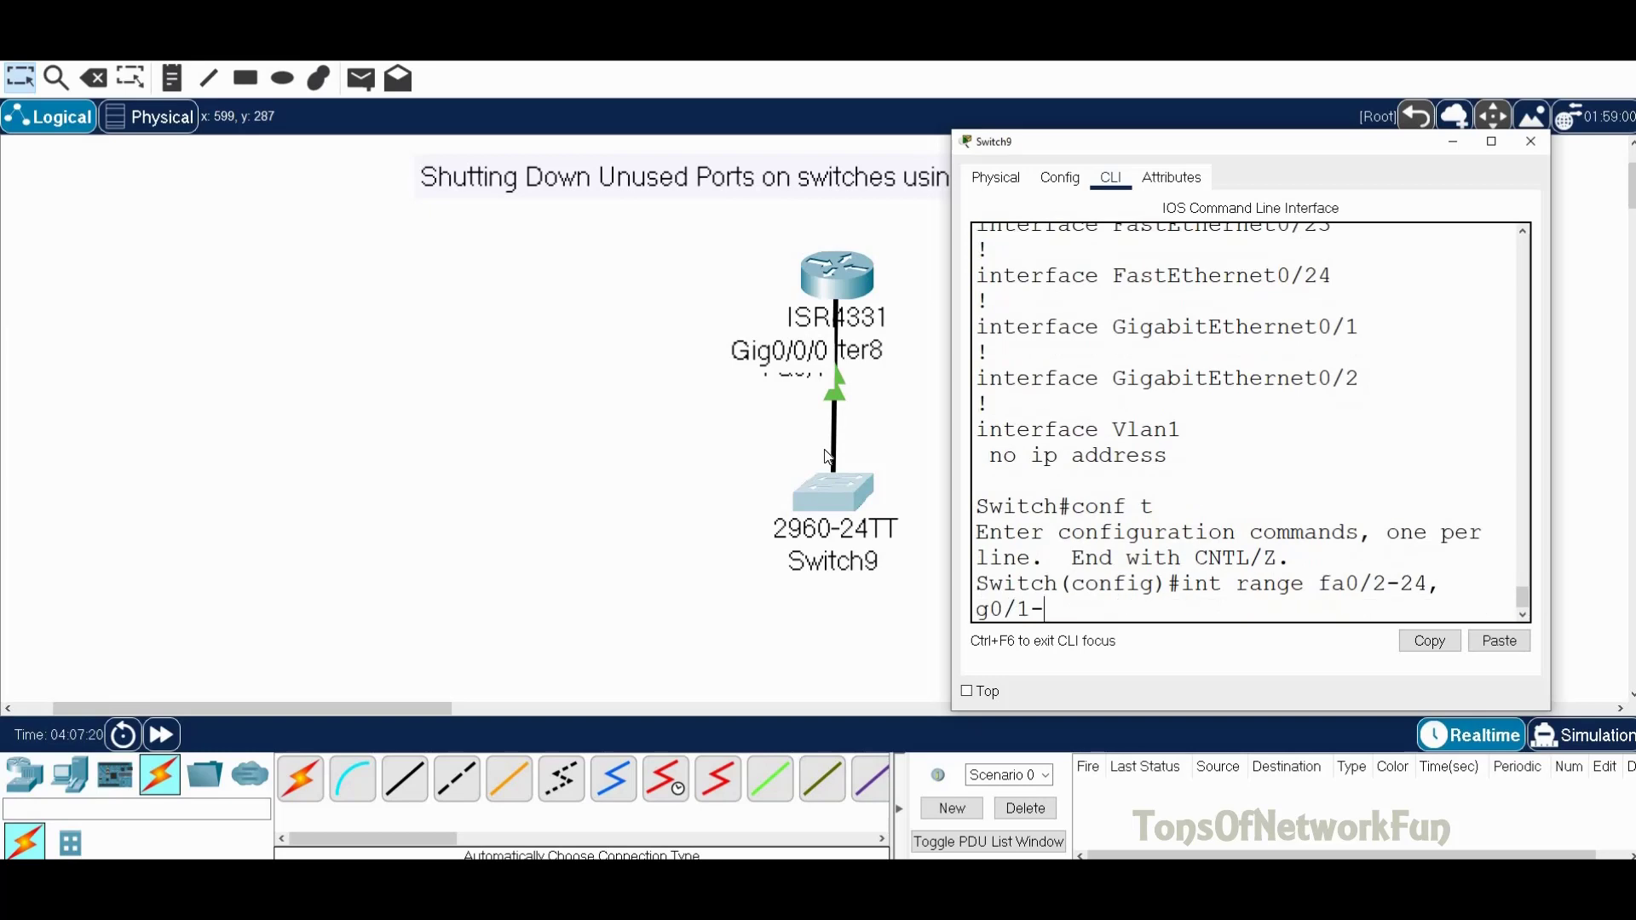
{"action": "type", "text": "3"}
{"action": "key", "text": "BackSpace"}
{"action": "key", "text": "BackSpace"}
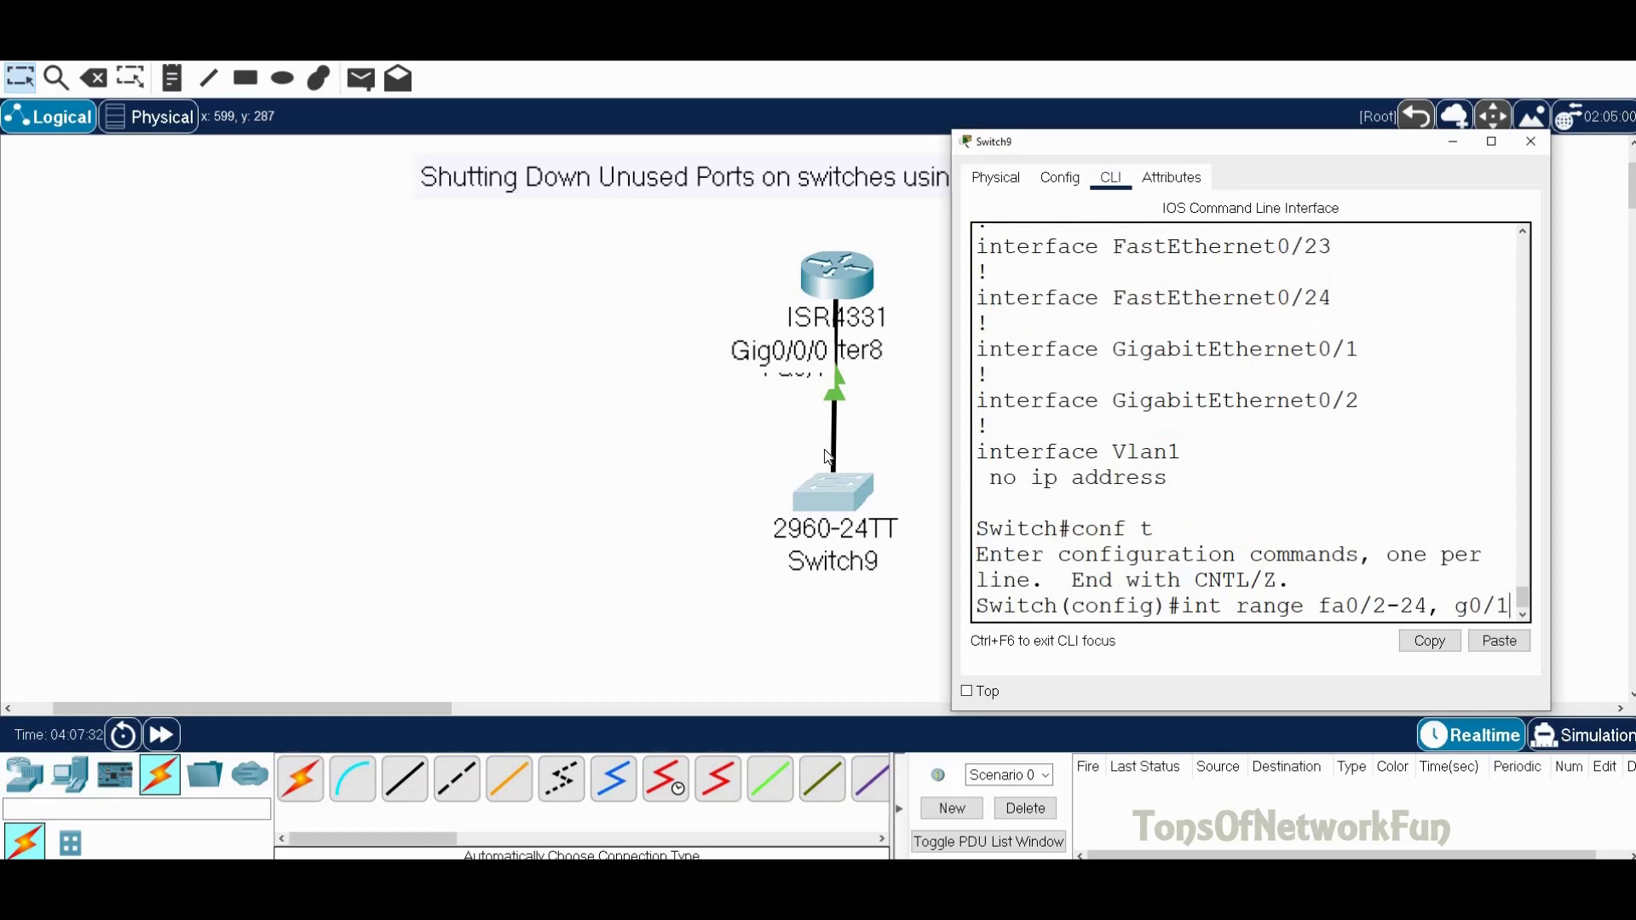
{"action": "type", "text": ","}
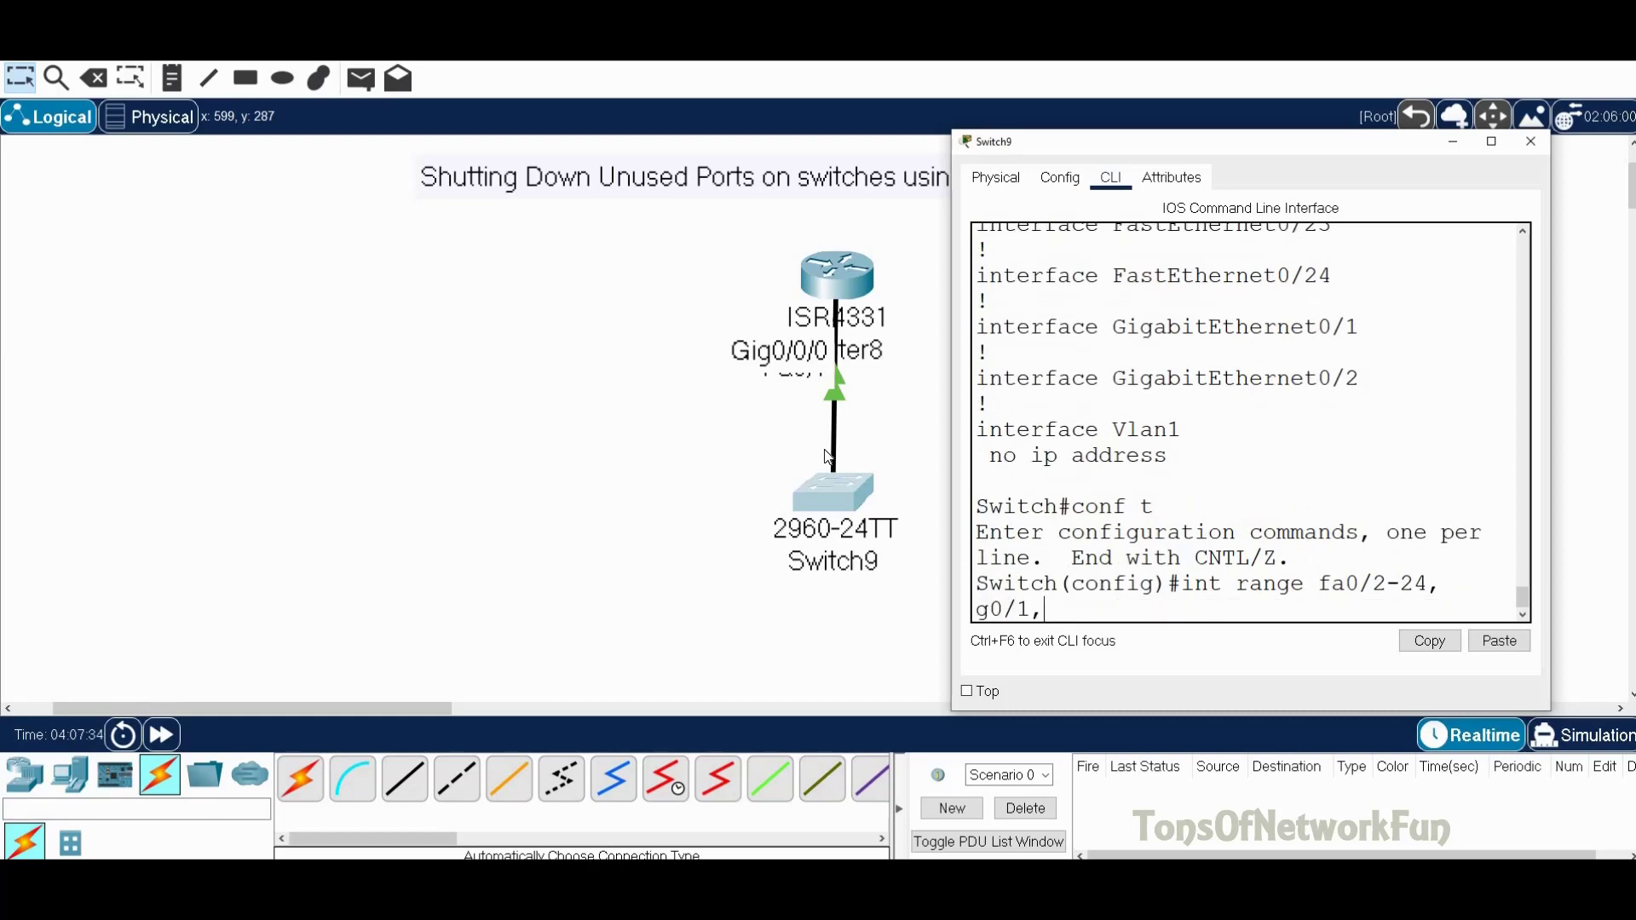
{"action": "type", "text": "g0/3"}
{"action": "key", "text": "BackSpace"}
{"action": "key", "text": "BackSpace"}
{"action": "key", "text": "BackSpace"}
{"action": "key", "text": "BackSpace"}
{"action": "key", "text": "BackSpace"}
{"action": "key", "text": "BackSpace"}
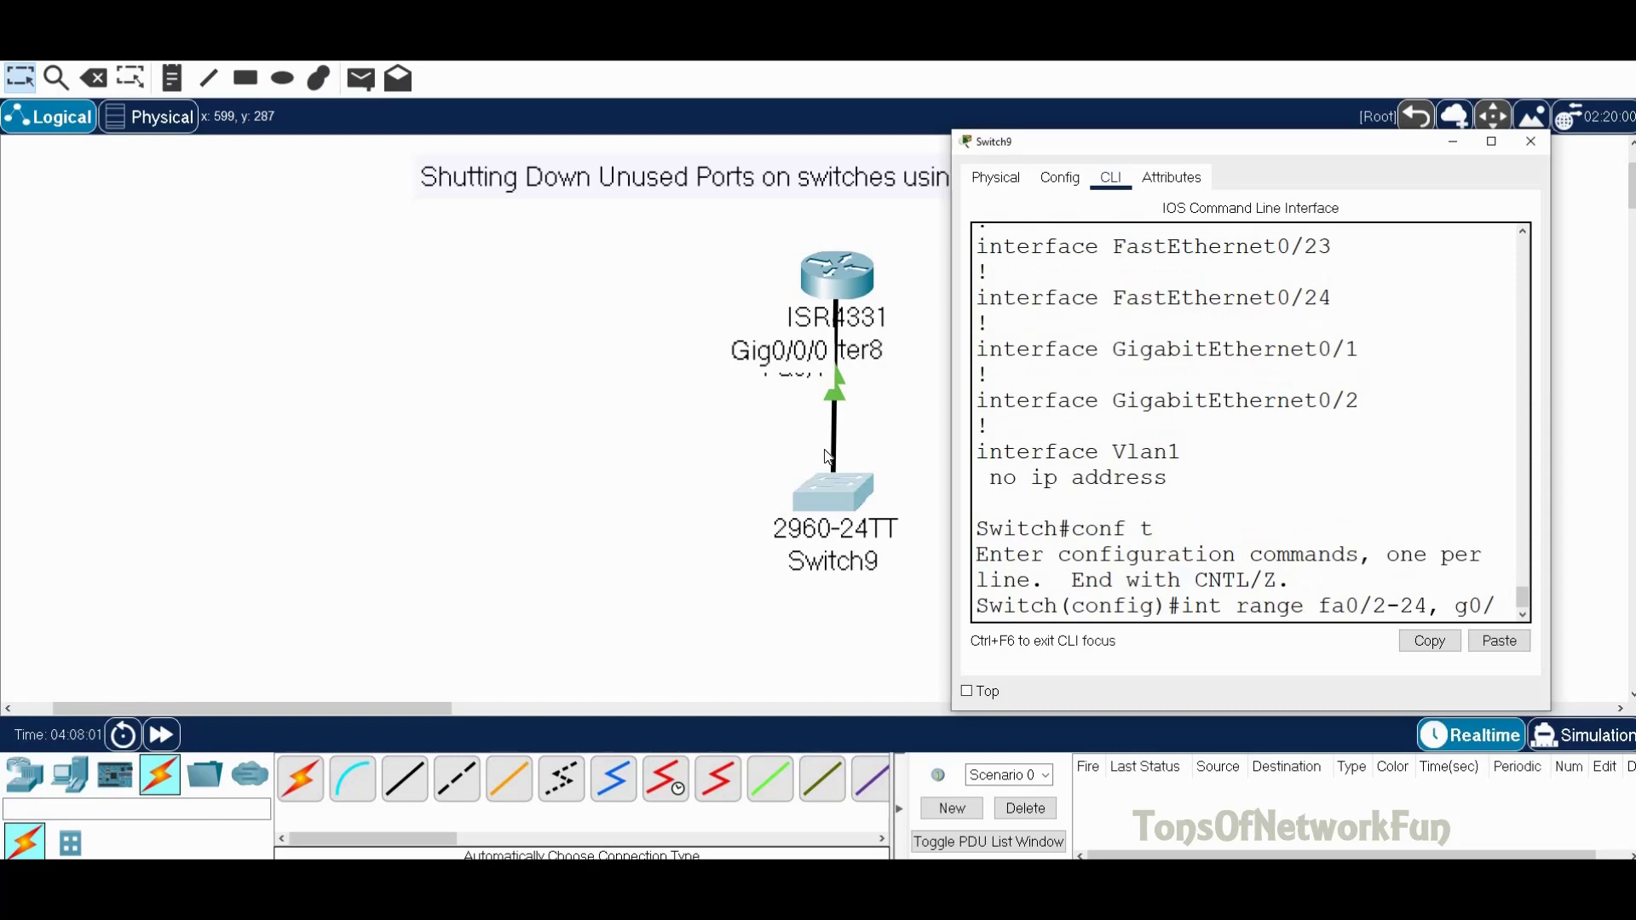
Step: Finish the port list as 'int range fa0/2-24, g0/1-2'
{"action": "type", "text": "1-"}
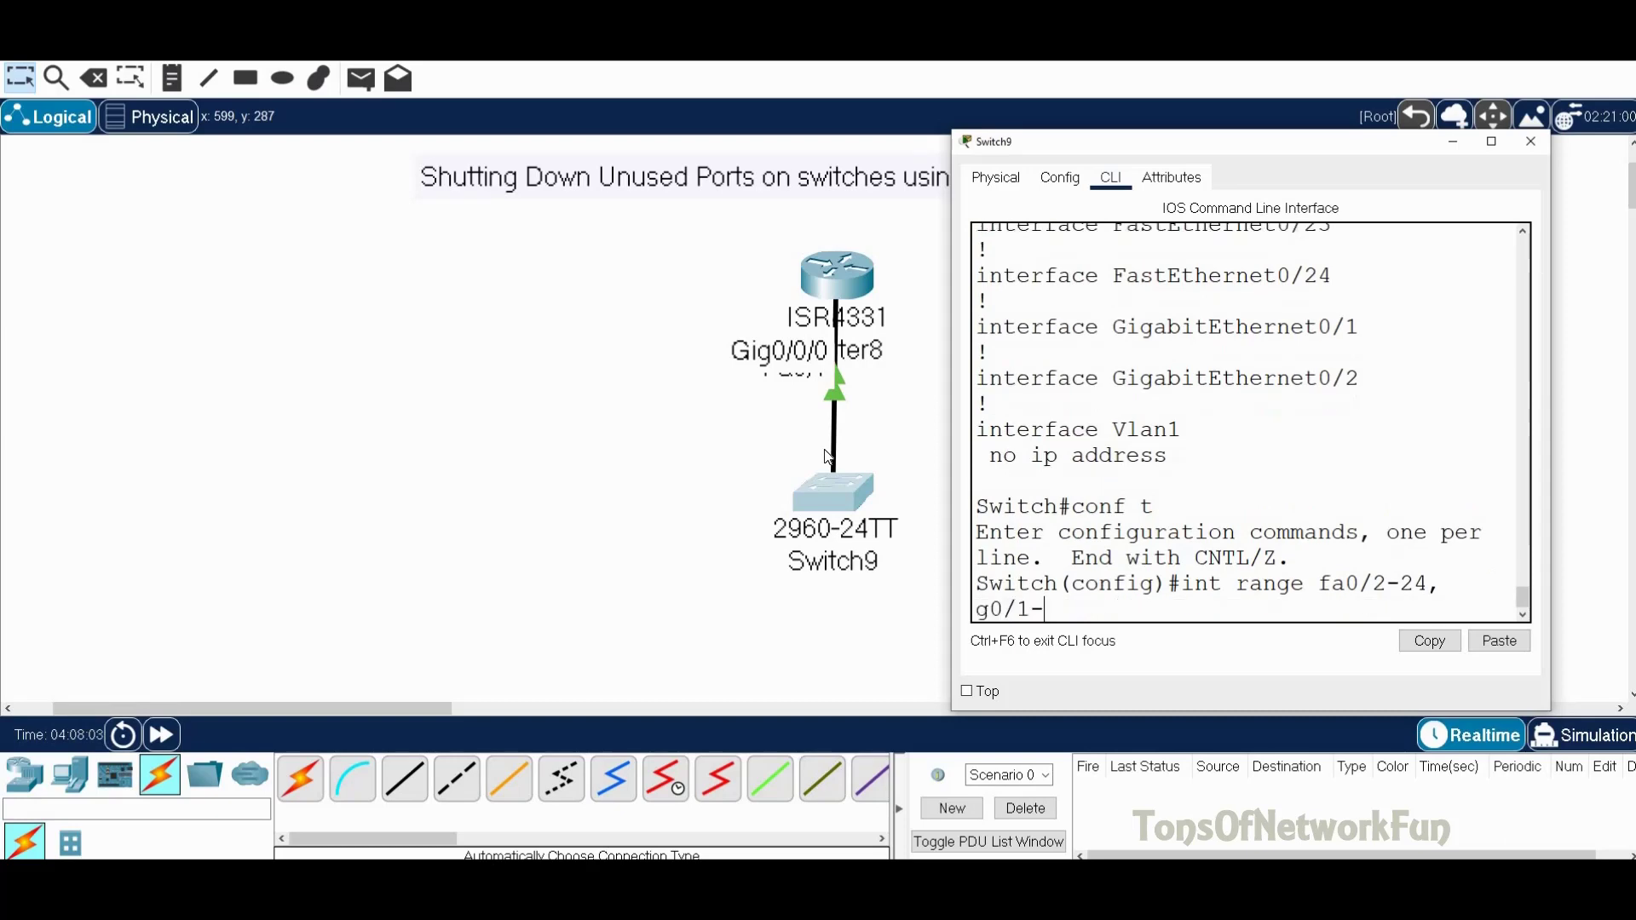
{"action": "type", "text": "2"}
Step: Shut down all ports in range fa0/2-24 and g0/1-2, then exit the range
{"action": "key", "text": "Return"}
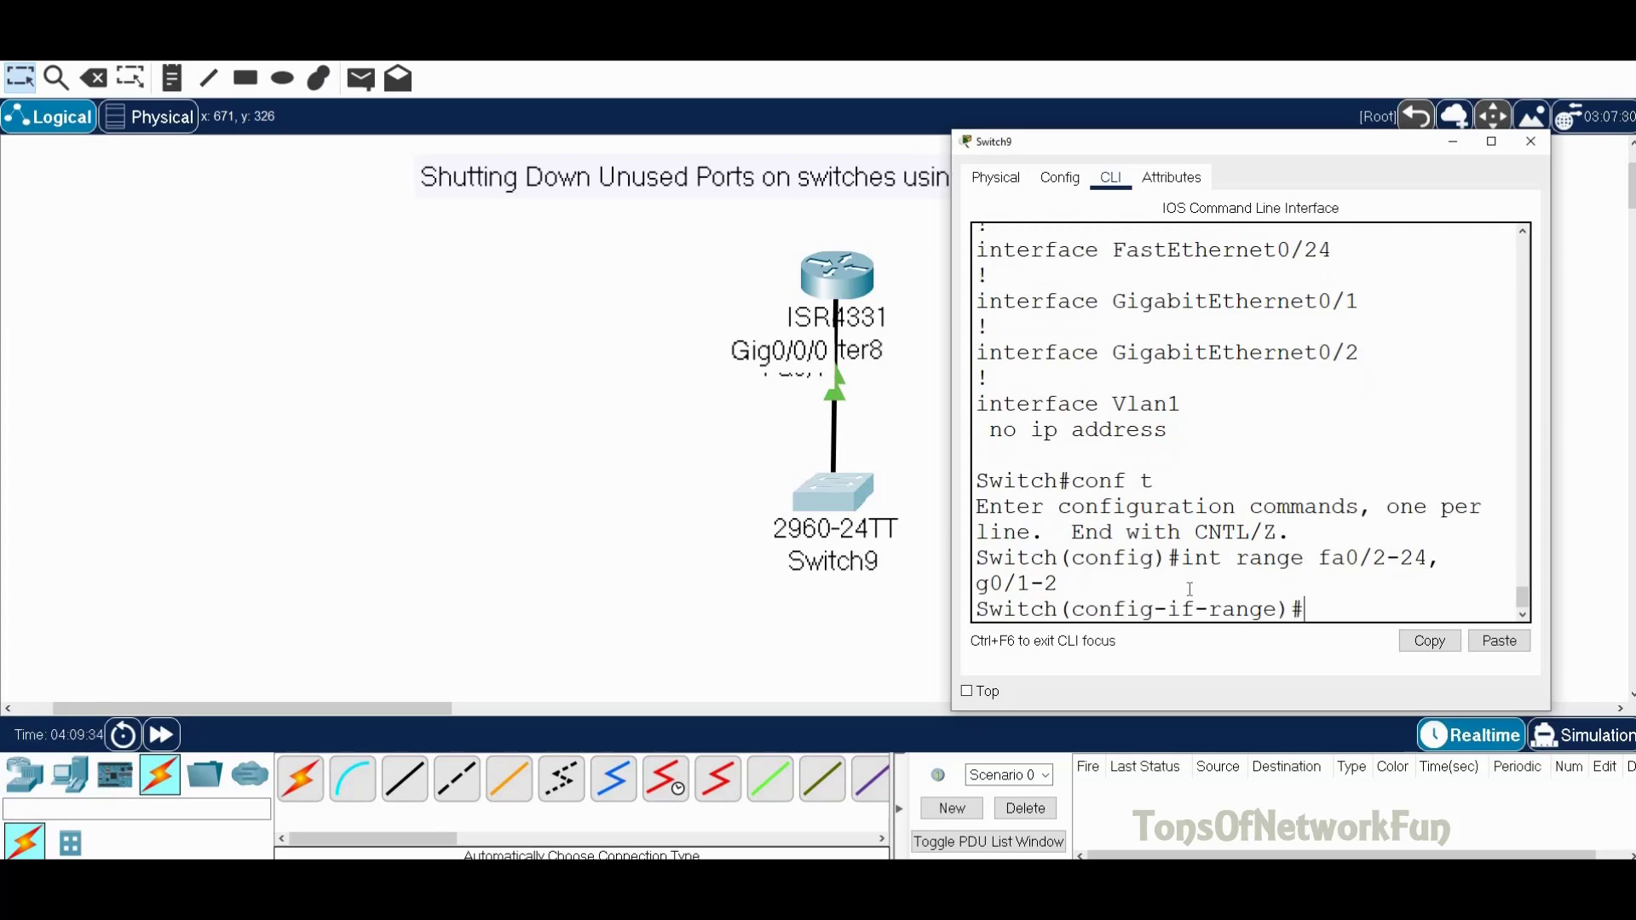
{"action": "type", "text": "shutdown"}
{"action": "key", "text": "Return"}
{"action": "type", "text": "exit"}
{"action": "key", "text": "Return"}
Step: Check with do sh ru that FastEthernet0/1 stays active while later ports show shutdown
{"action": "type", "text": "do sh ru"}
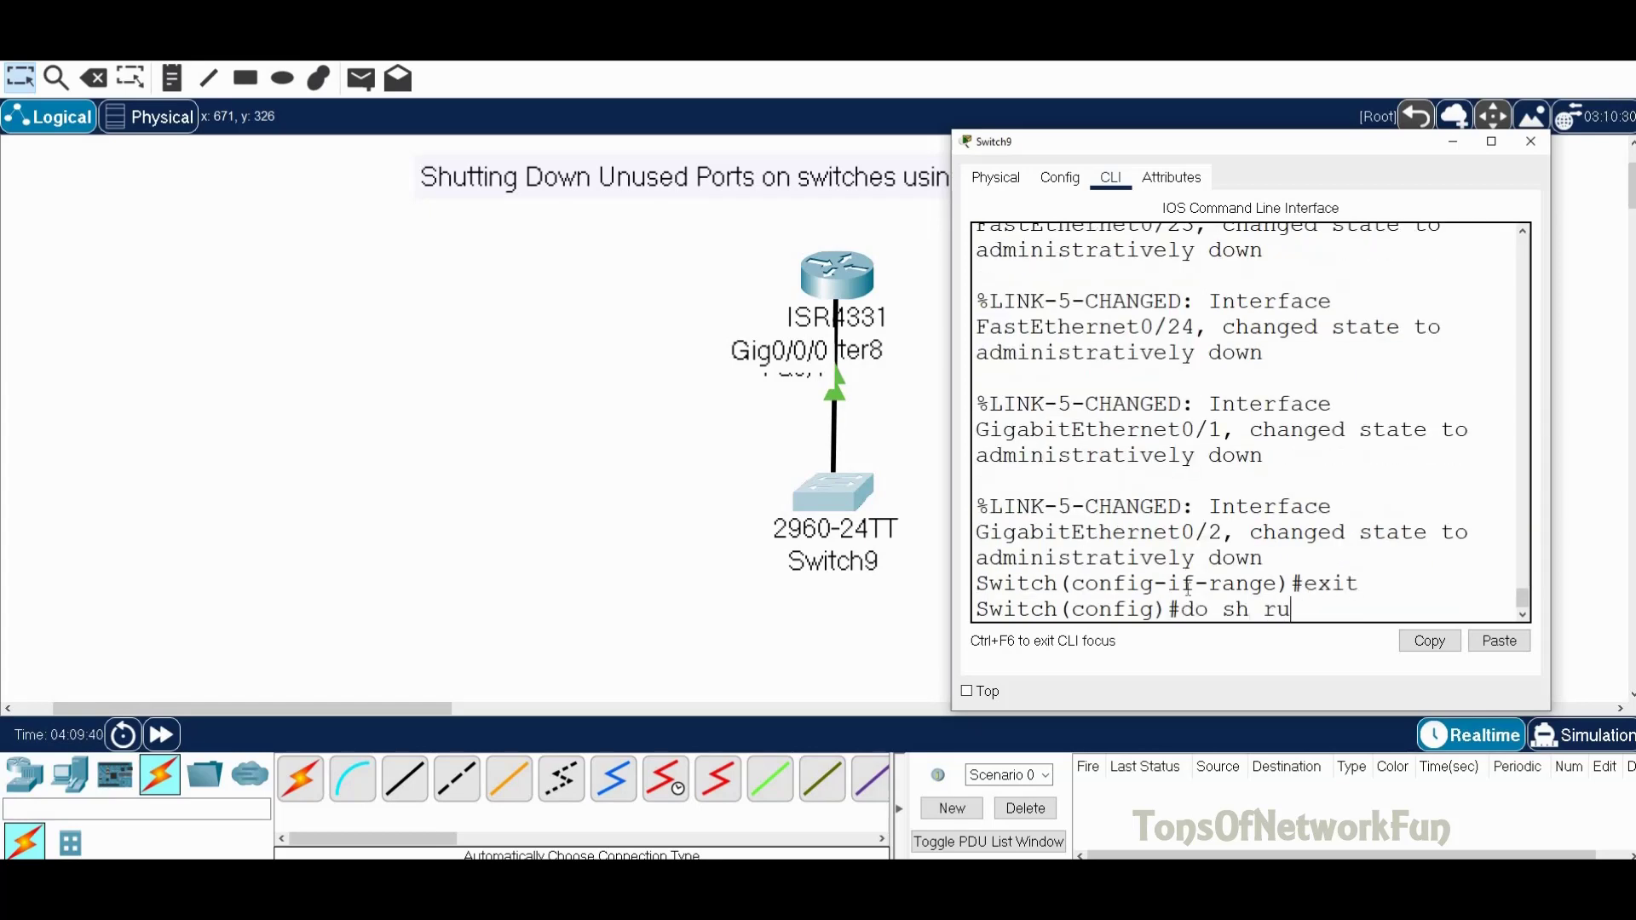
{"action": "key", "text": "Return"}
{"action": "key", "text": "Return"}
{"action": "key", "text": "Return"}
{"action": "key", "text": "Return"}
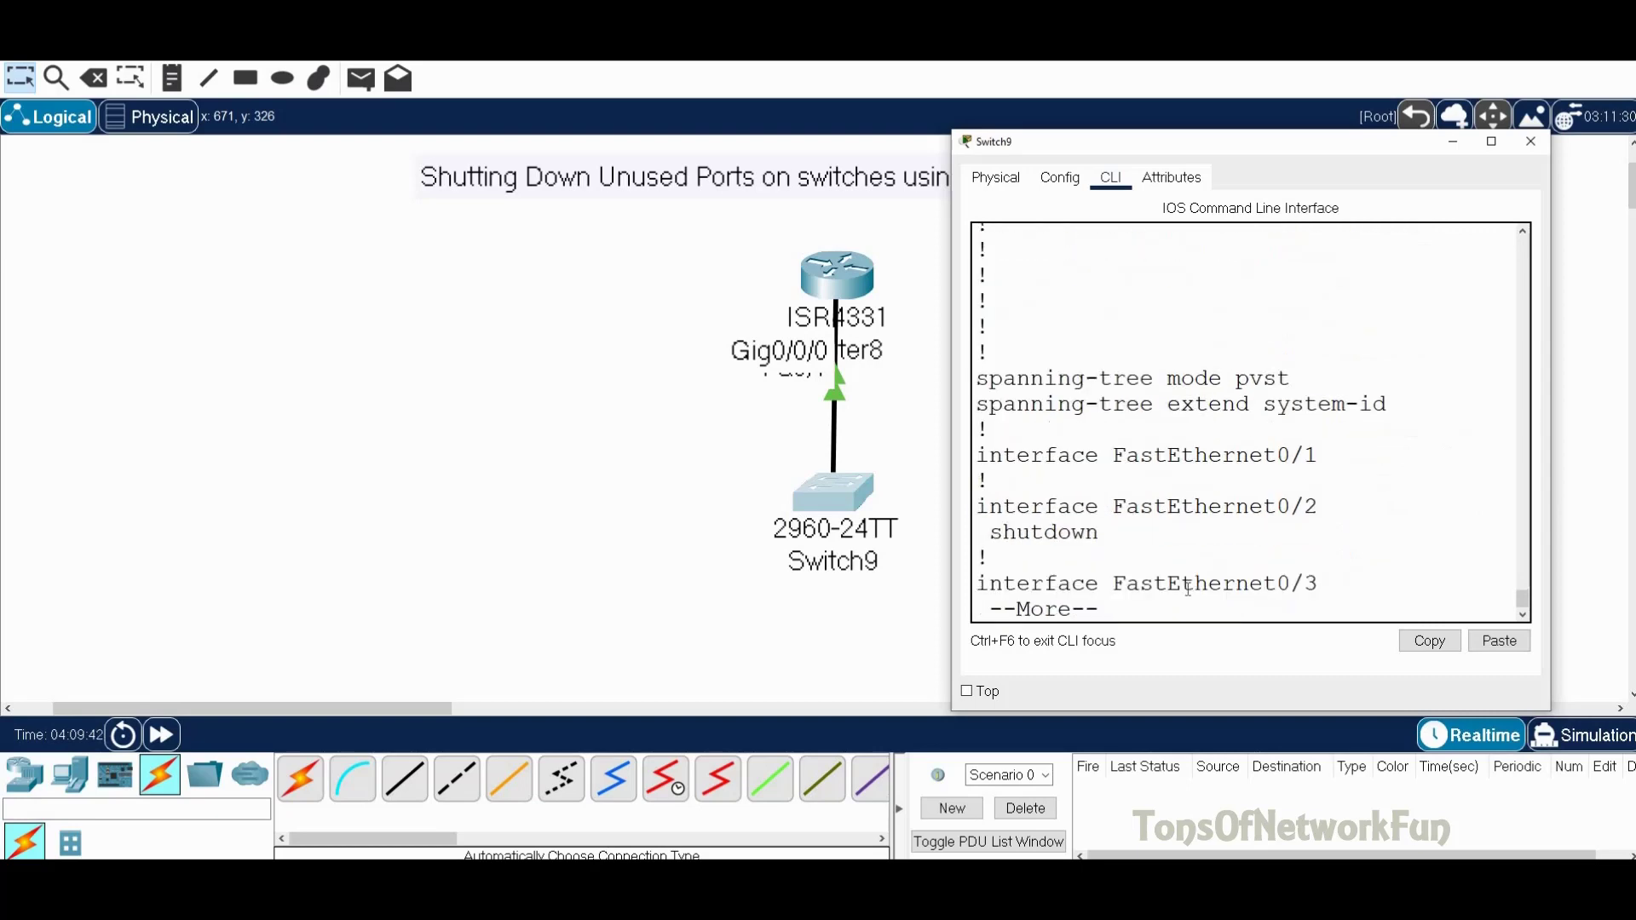
{"action": "key", "text": "Return"}
{"action": "key", "text": "Return"}
{"action": "left_click_drag", "start_coordinate": [1327, 395], "coordinate": [1114, 404]}
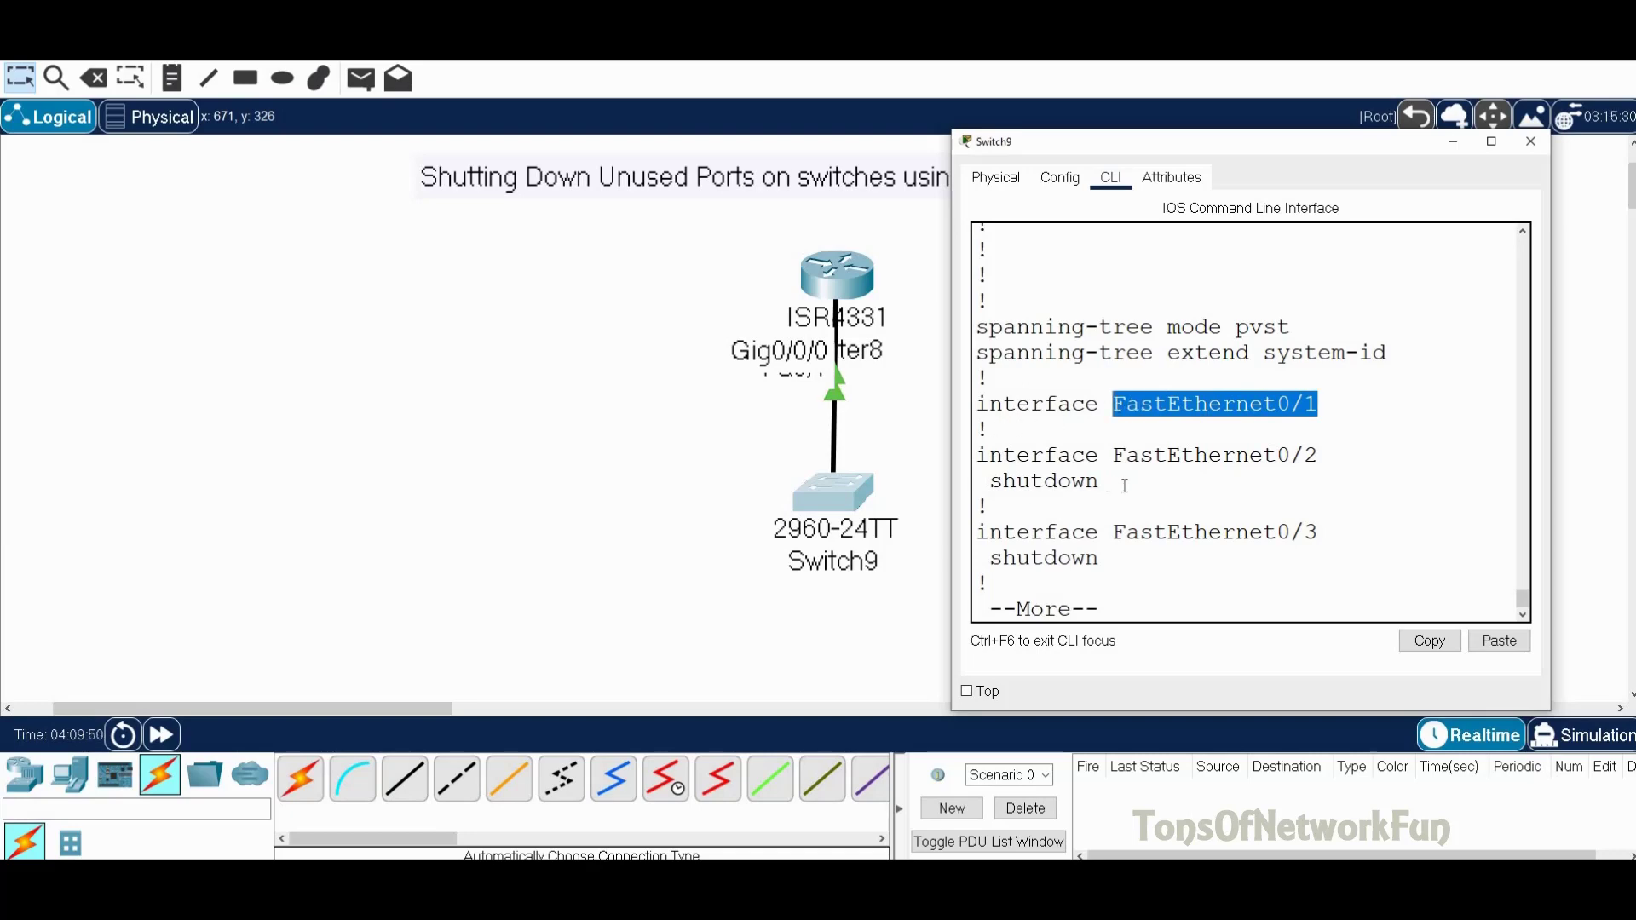
{"action": "left_click", "coordinate": [1327, 458]}
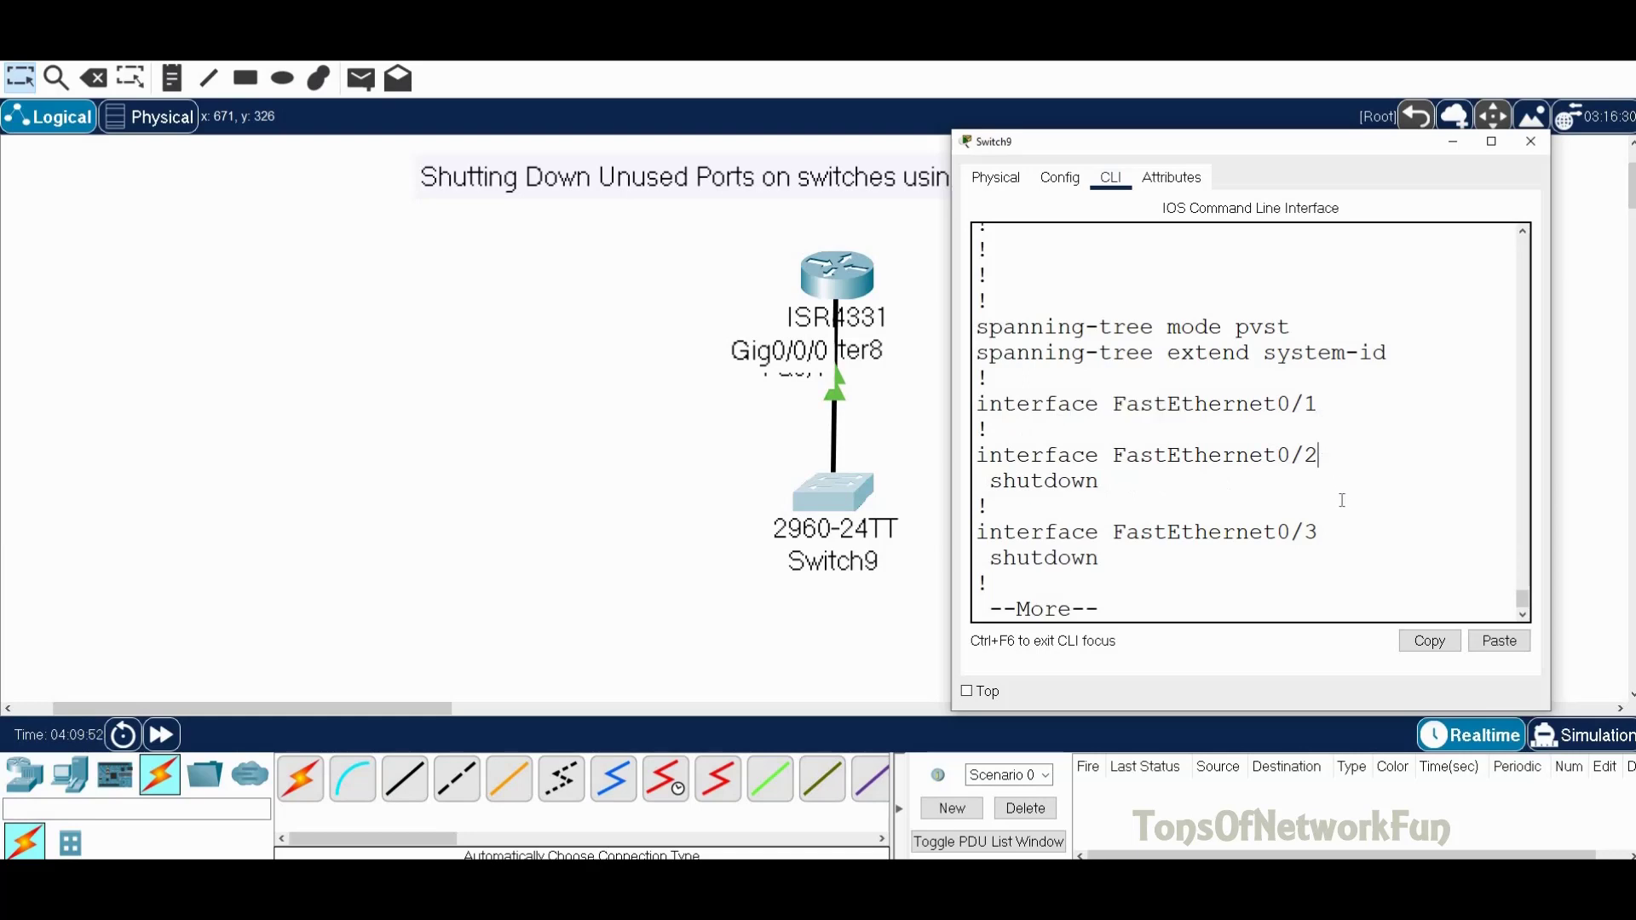
{"action": "key", "text": "Return"}
{"action": "key", "text": "Return"}
{"action": "key", "text": "Return"}
{"action": "key", "text": "Return"}
{"action": "key", "text": "Return"}
{"action": "key", "text": "Return"}
{"action": "key", "text": "Return"}
{"action": "key", "text": "Return"}
{"action": "key", "text": "Return"}
{"action": "key", "text": "Return"}
{"action": "key", "text": "Return"}
{"action": "key", "text": "Return"}
{"action": "key", "text": "Return"}
{"action": "key", "text": "Return"}
{"action": "key", "text": "Return"}
{"action": "key", "text": "Return"}
{"action": "key", "text": "Return"}
{"action": "key", "text": "Return"}
{"action": "key", "text": "Return"}
{"action": "key", "text": "Return"}
{"action": "key", "text": "Return"}
{"action": "key", "text": "Return"}
{"action": "key", "text": "Return"}
{"action": "key", "text": "Return"}
{"action": "key", "text": "Return"}
{"action": "key", "text": "Return"}
{"action": "key", "text": "Return"}
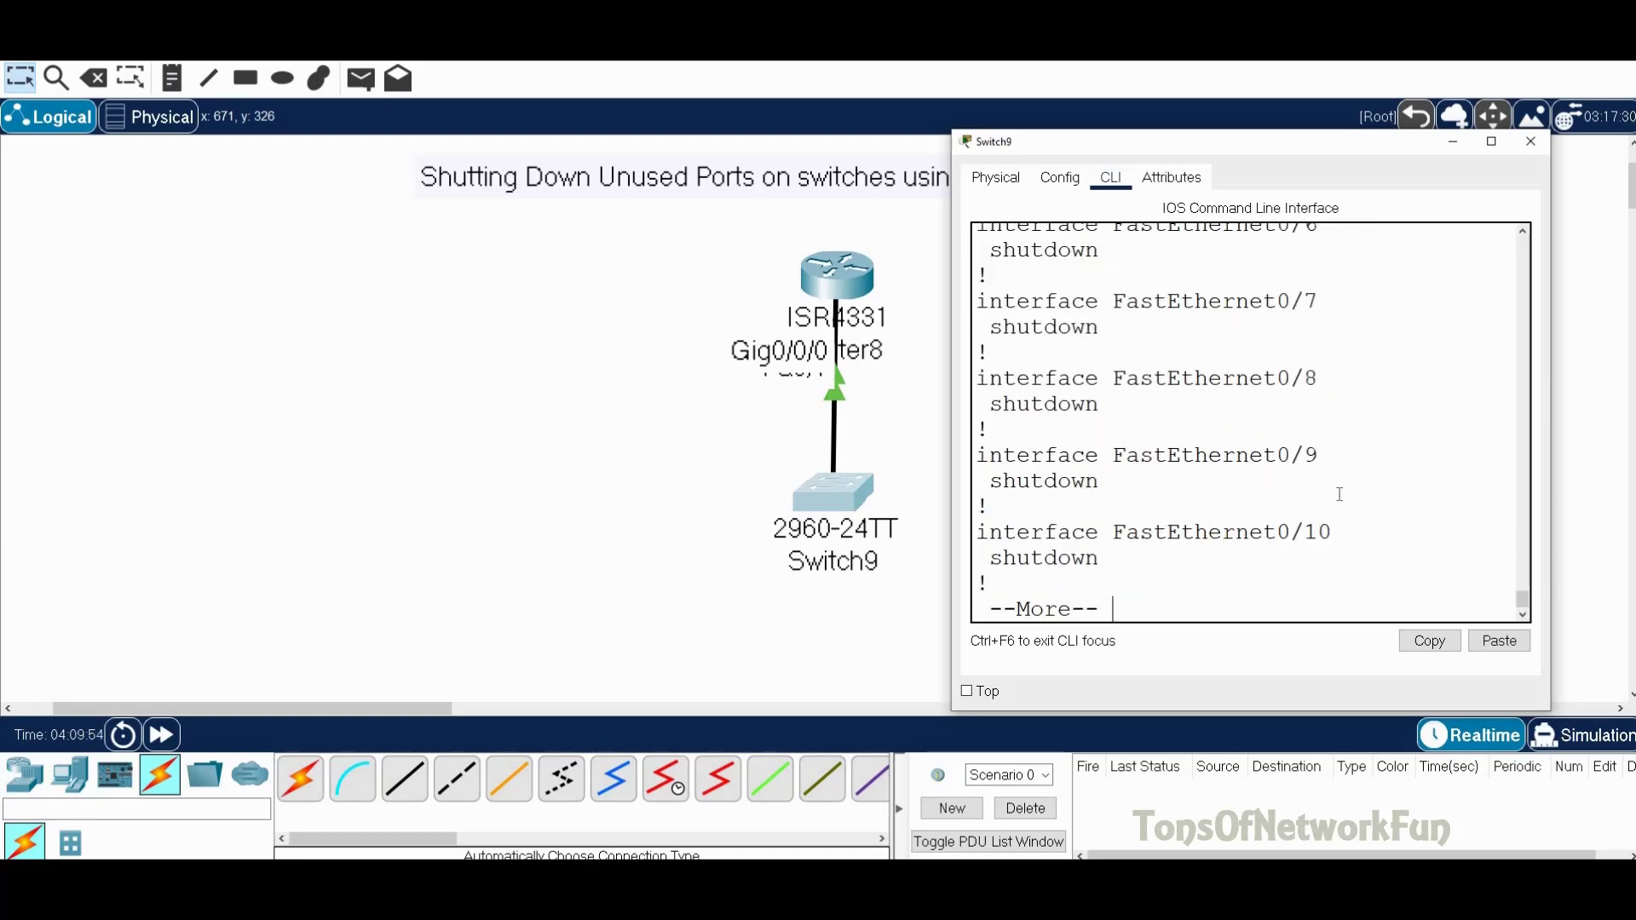
{"action": "key", "text": "Return"}
{"action": "key", "text": "Return"}
{"action": "key", "text": "Return"}
{"action": "key", "text": "Return"}
{"action": "key", "text": "Return"}
{"action": "key", "text": "Return"}
{"action": "key", "text": "Return"}
{"action": "key", "text": "Return"}
{"action": "key", "text": "Return"}
{"action": "key", "text": "Return"}
{"action": "key", "text": "Return"}
{"action": "key", "text": "Return"}
{"action": "key", "text": "Return"}
{"action": "key", "text": "Return"}
{"action": "key", "text": "Return"}
{"action": "key", "text": "Return"}
{"action": "key", "text": "Return"}
{"action": "key", "text": "Return"}
{"action": "key", "text": "Return"}
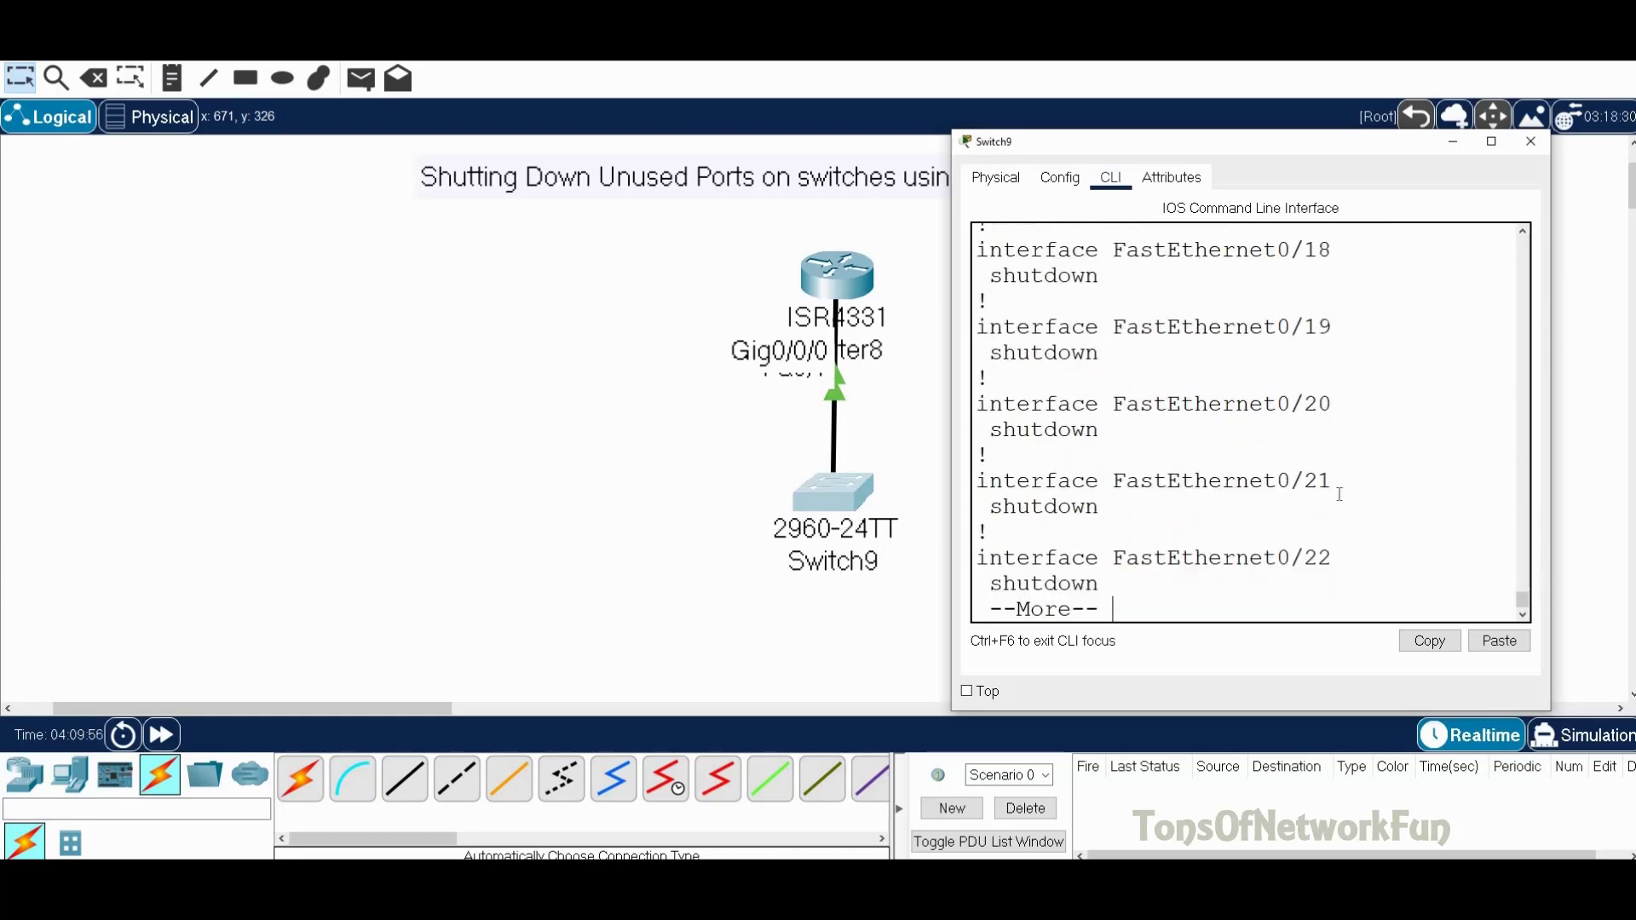
{"action": "key", "text": "Return"}
{"action": "key", "text": "Return"}
{"action": "key", "text": "Return"}
{"action": "key", "text": "Return"}
{"action": "key", "text": "Return"}
{"action": "key", "text": "Return"}
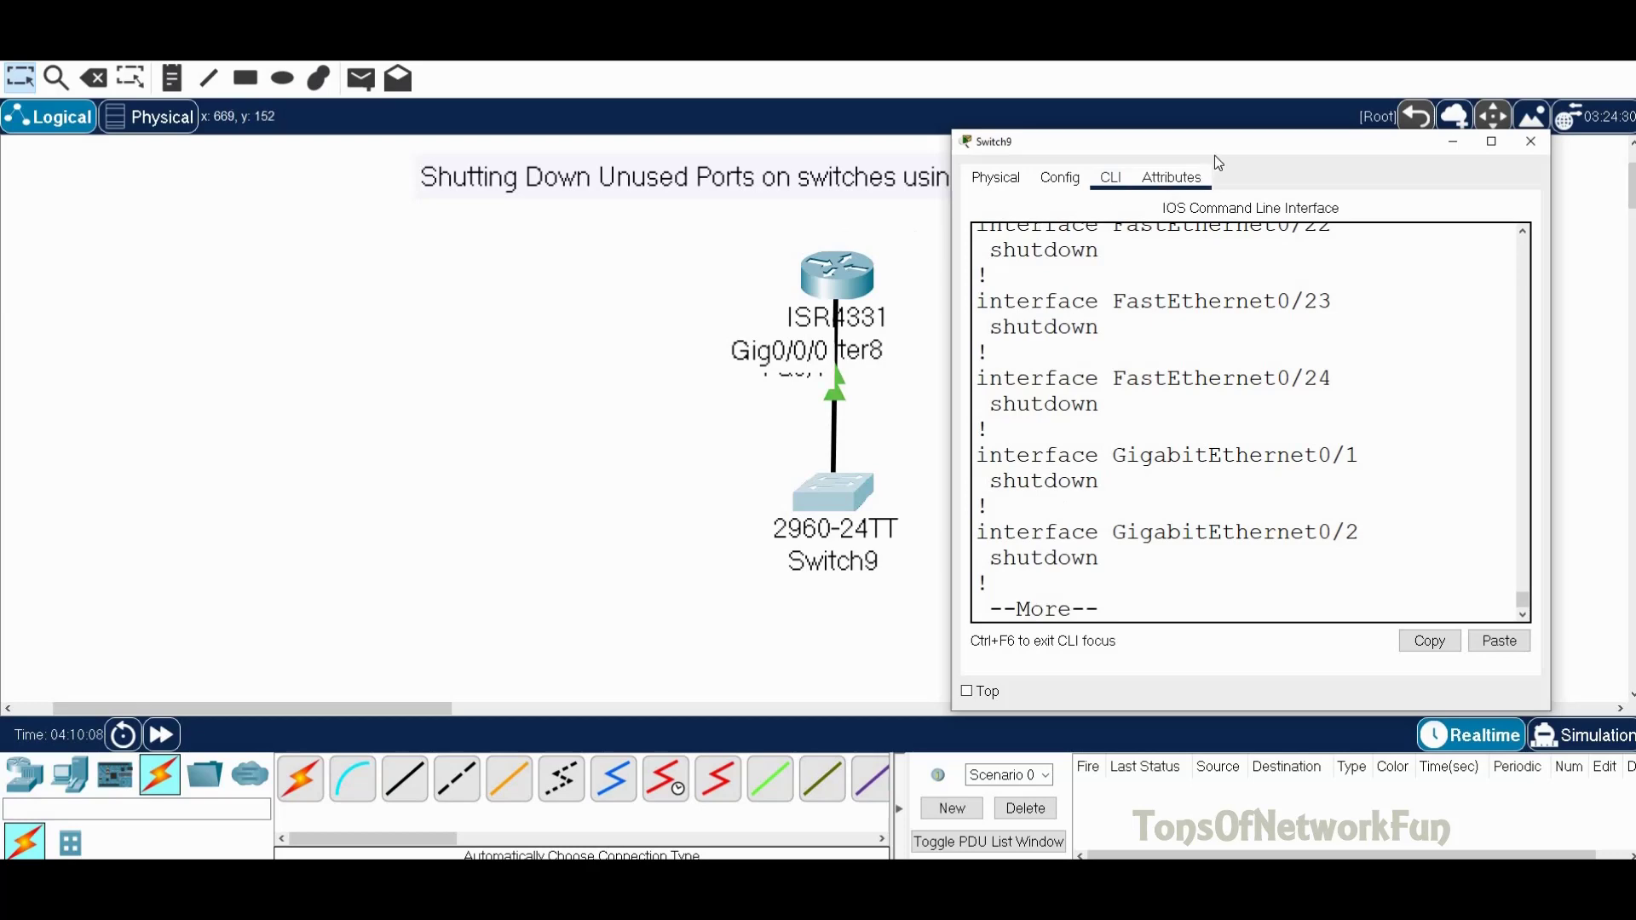
{"action": "left_click_drag", "start_coordinate": [1214, 150], "coordinate": [1209, 217]}
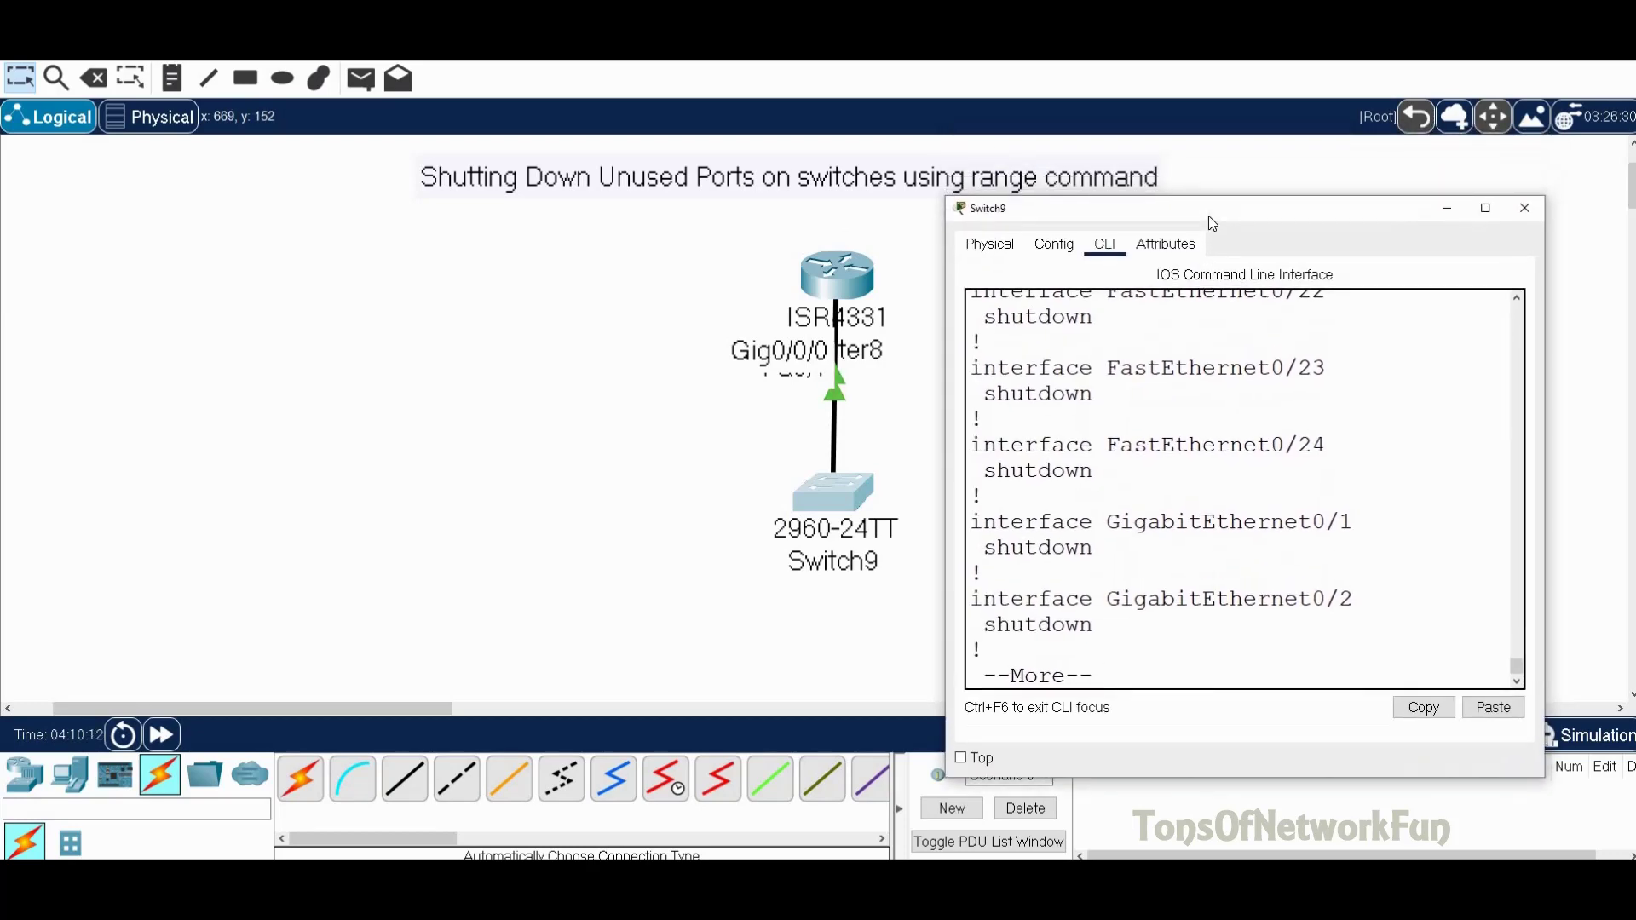
{"action": "left_click_drag", "start_coordinate": [1212, 223], "coordinate": [1180, 223]}
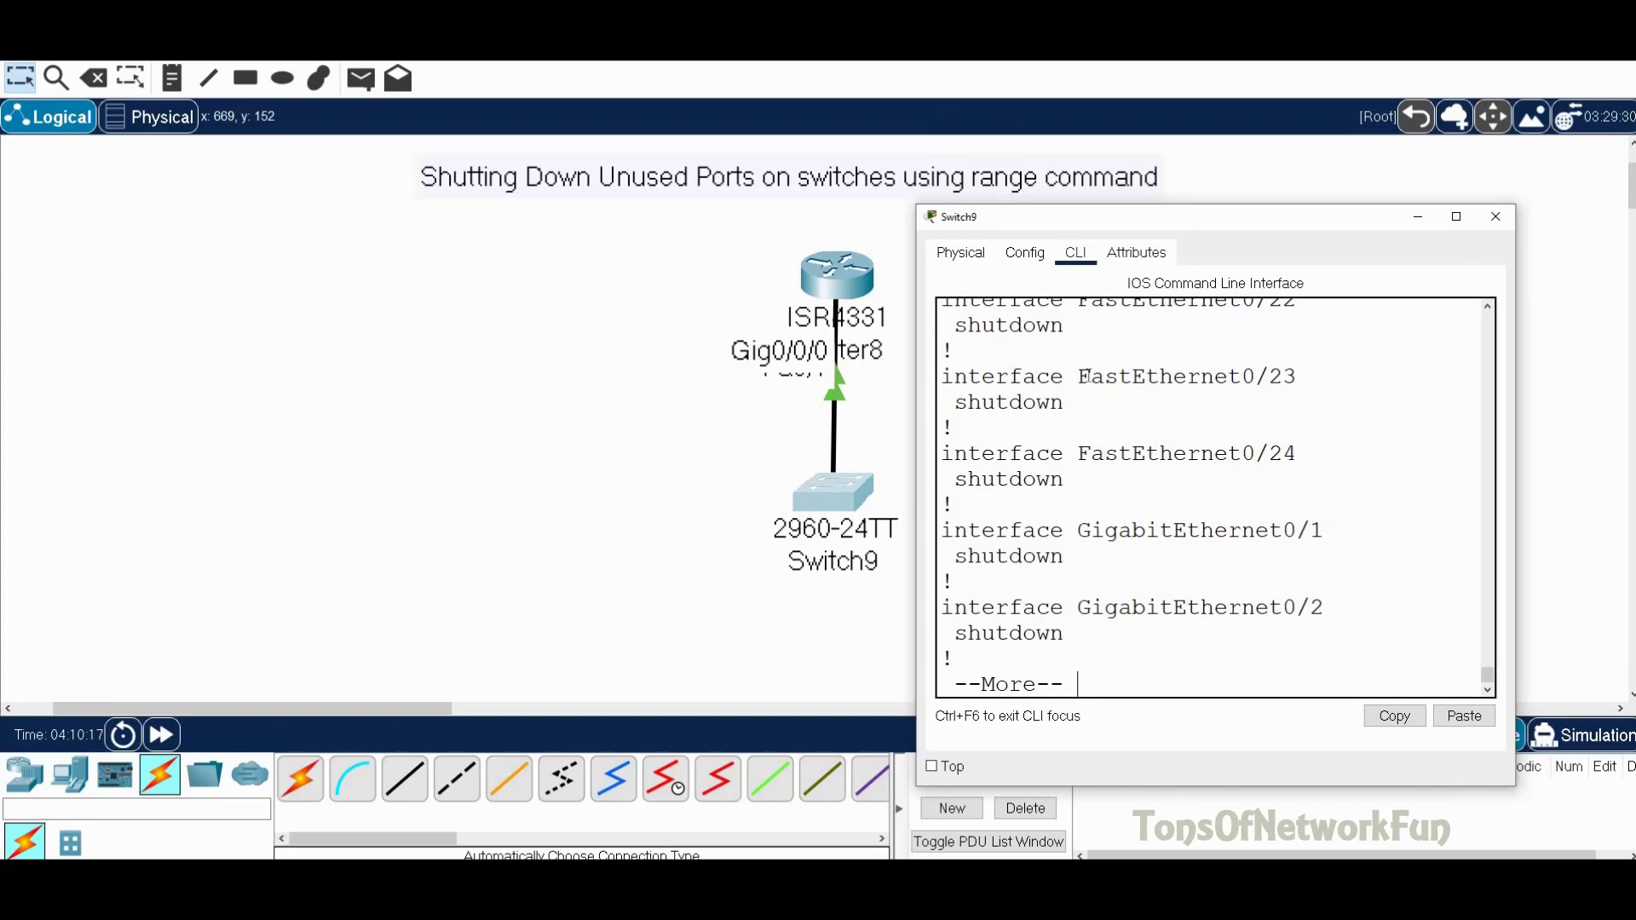
{"action": "scroll", "coordinate": [1053, 409], "scroll_direction": "up", "scroll_amount": 2}
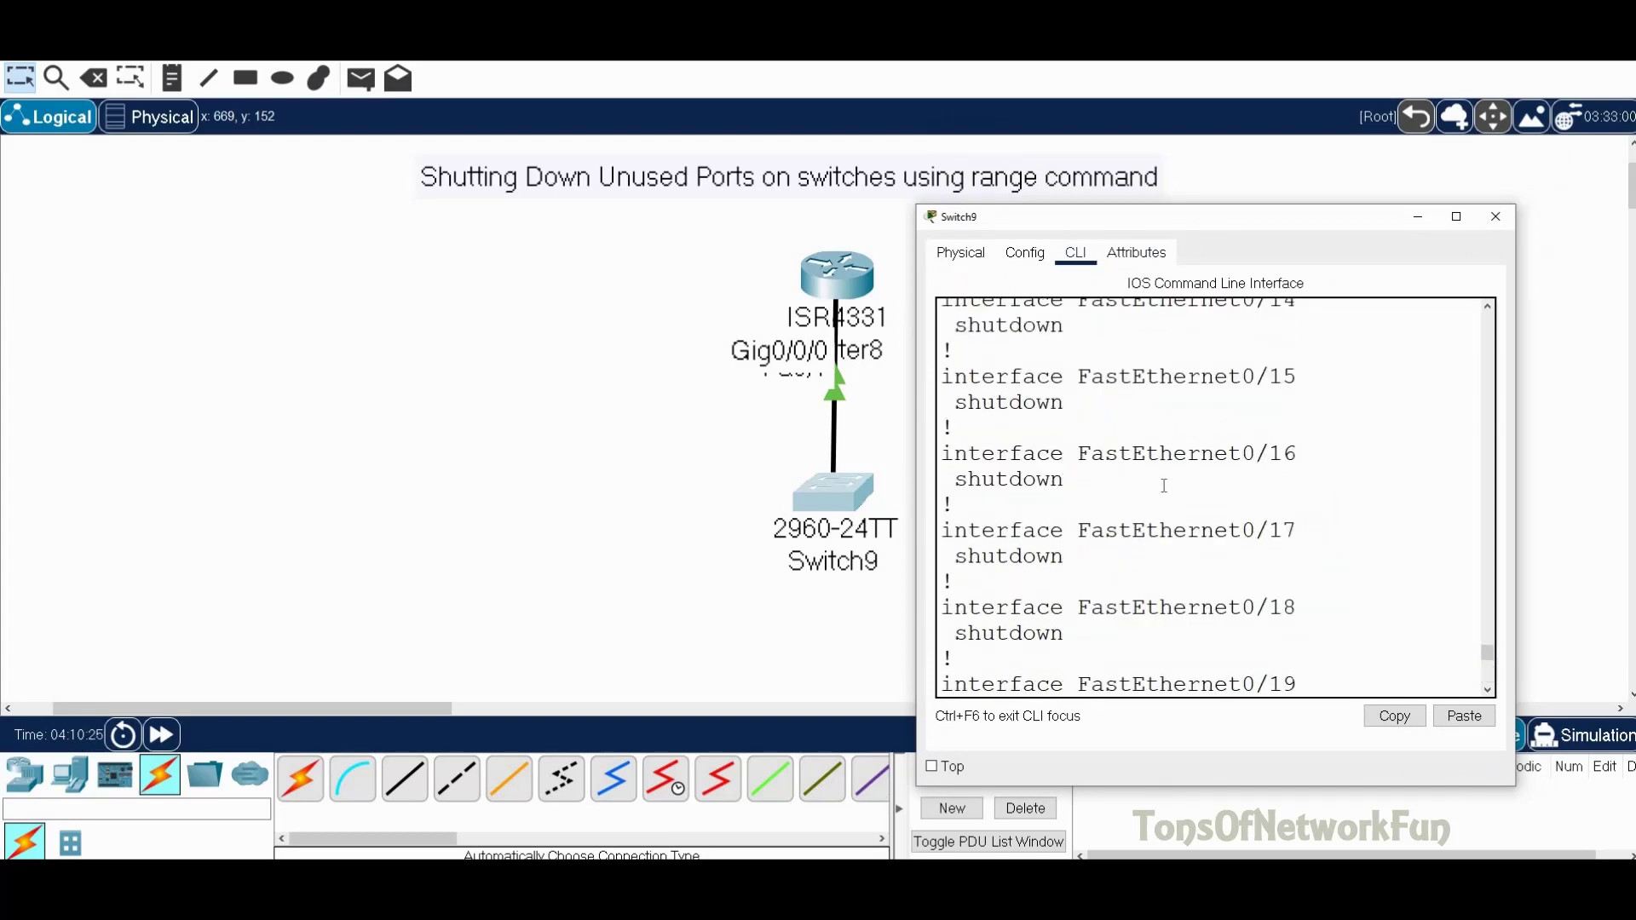
{"action": "scroll", "coordinate": [1247, 515], "scroll_direction": "up", "scroll_amount": 5}
{"action": "scroll", "coordinate": [1249, 514], "scroll_direction": "up", "scroll_amount": 2}
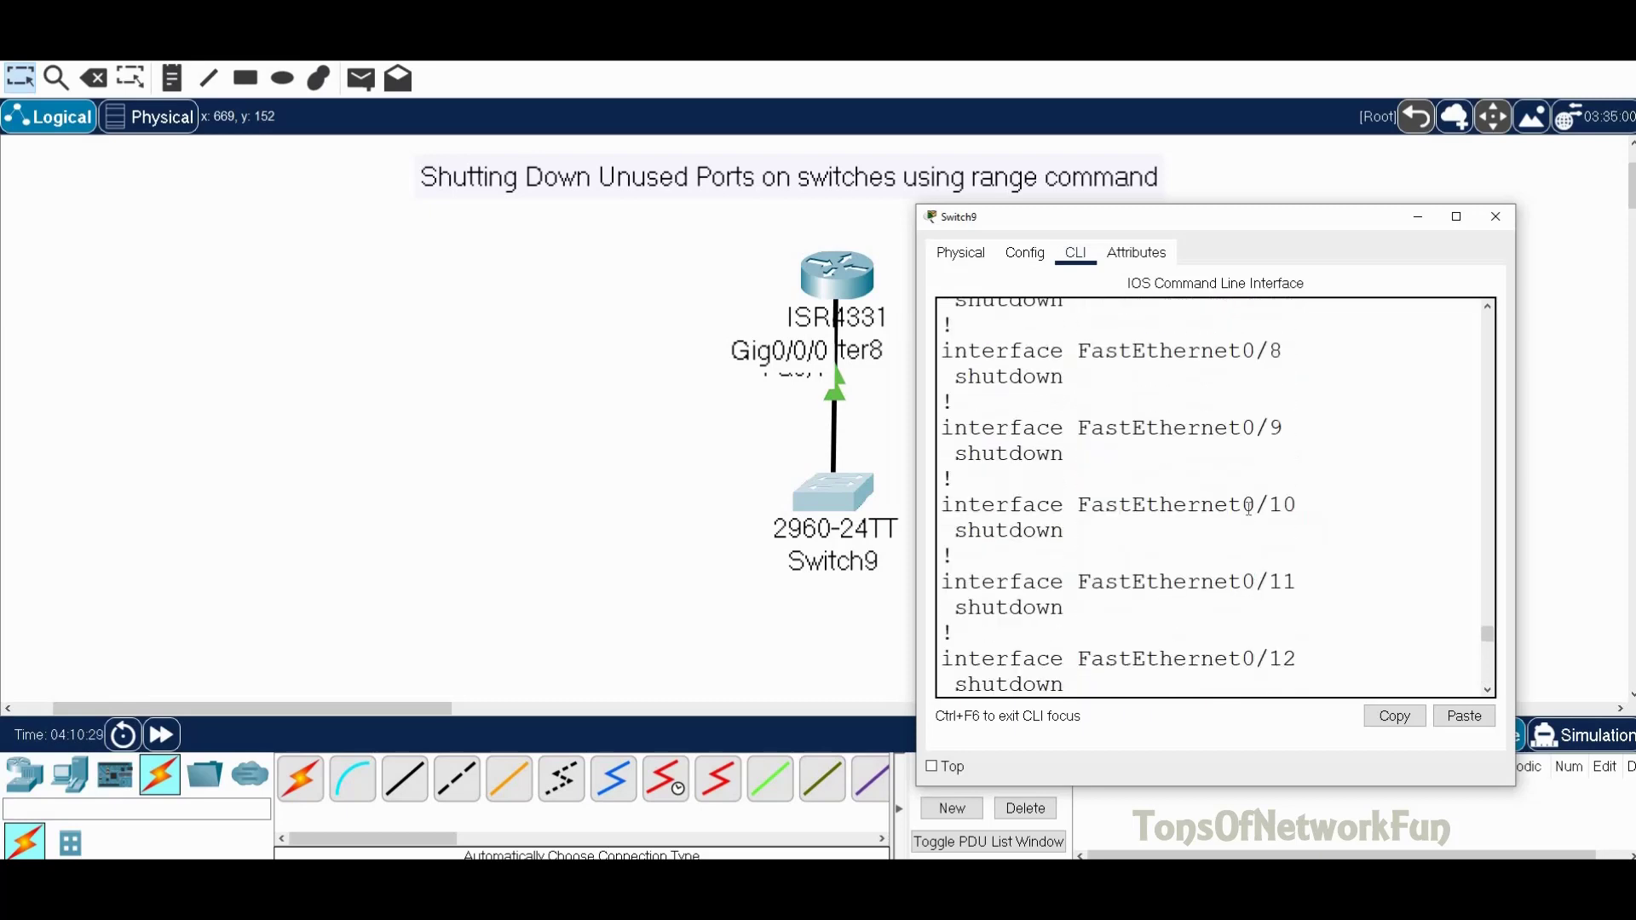